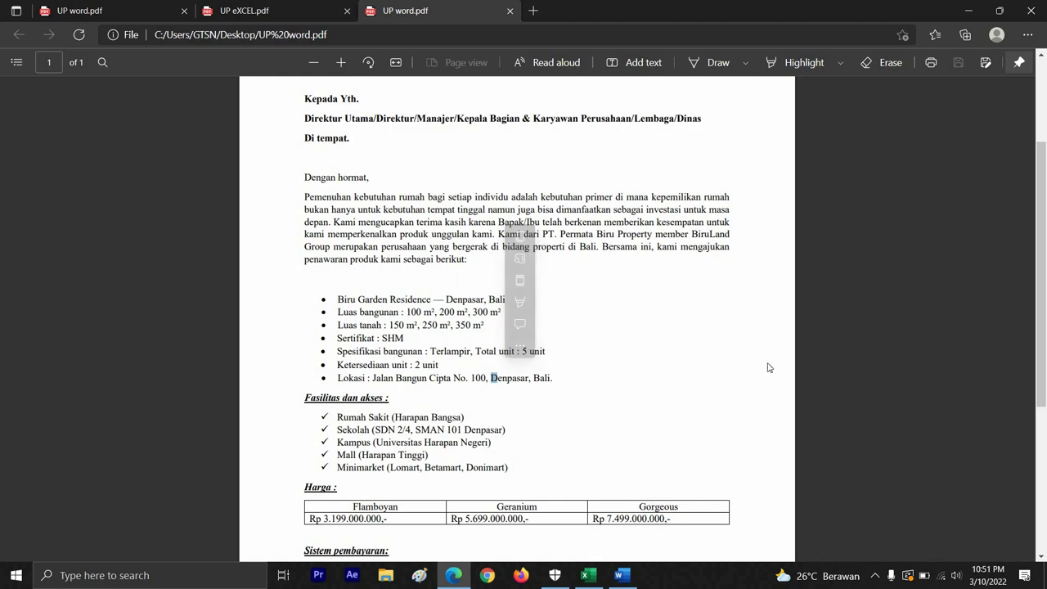
Review the rest of the sample offer letter in "UP word.pdf" and the student grade table in "UP eXCEL.pdf"
scroll(667, 402, "down", 4)
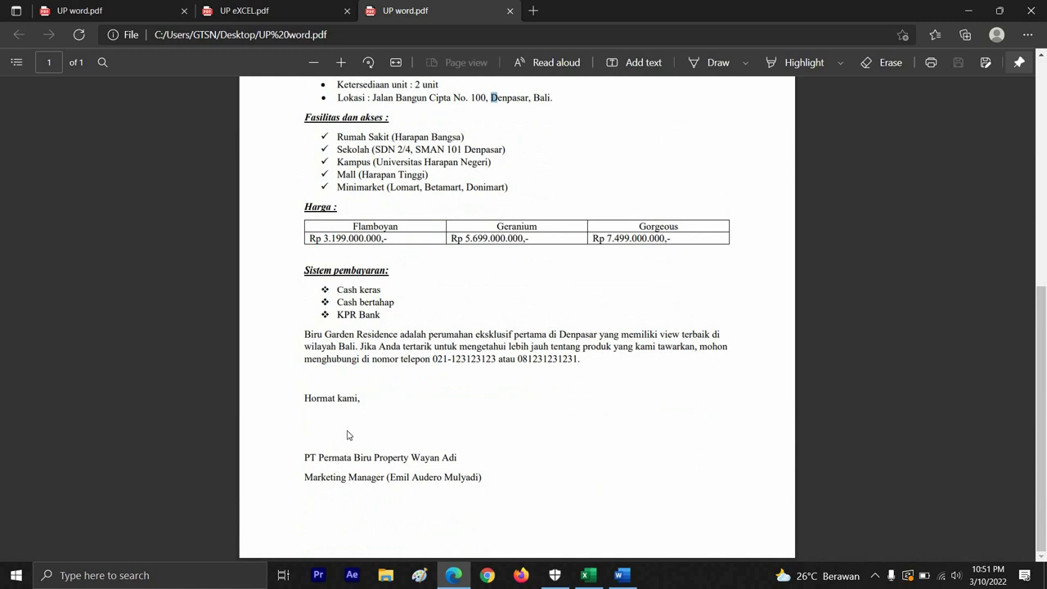
left_click(292, 16)
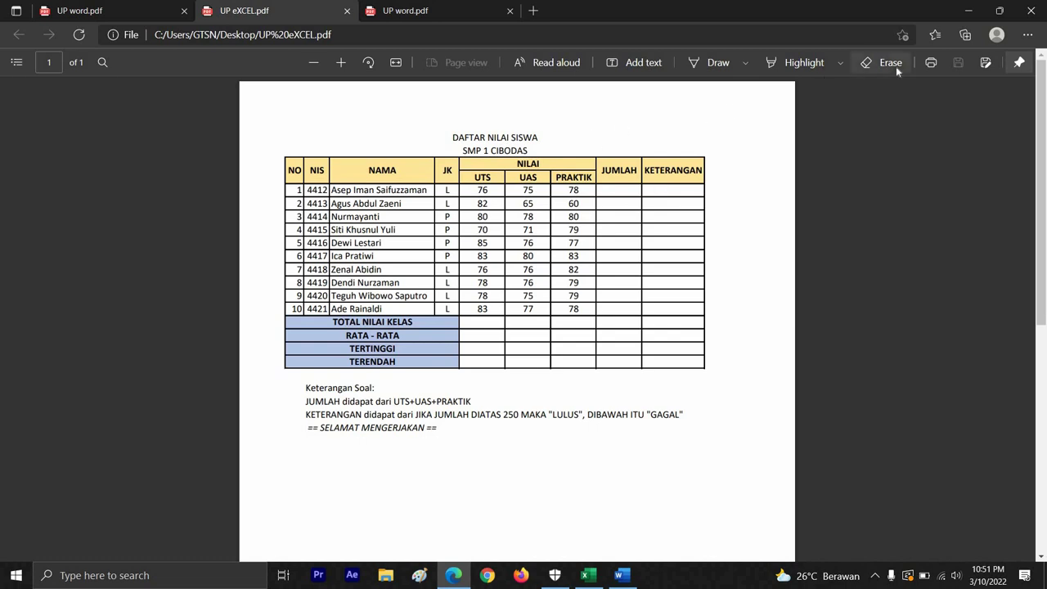
left_click(977, 10)
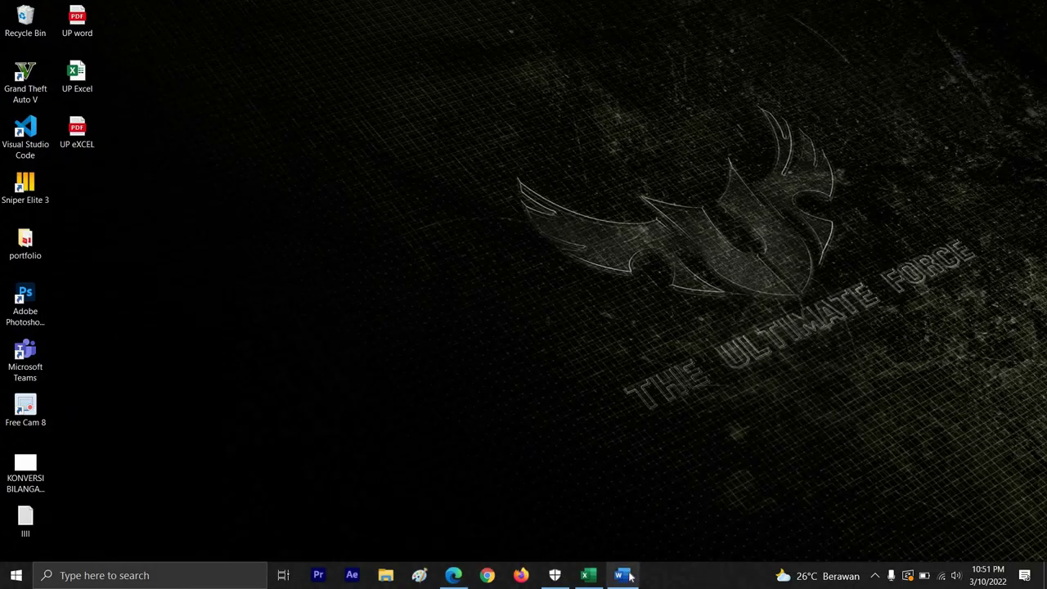
Switch to Word and examine the PETUNJUK PENGERJAAN instructions for alignment, font, size, margins, line spacing and paper size
left_click(621, 575)
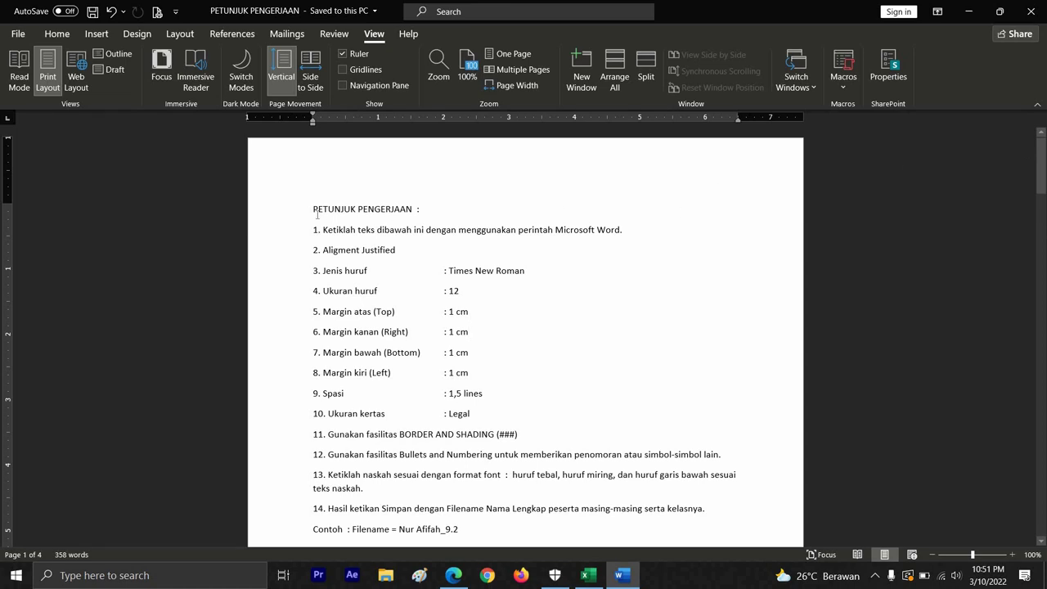
left_click_drag(313, 208, 481, 273)
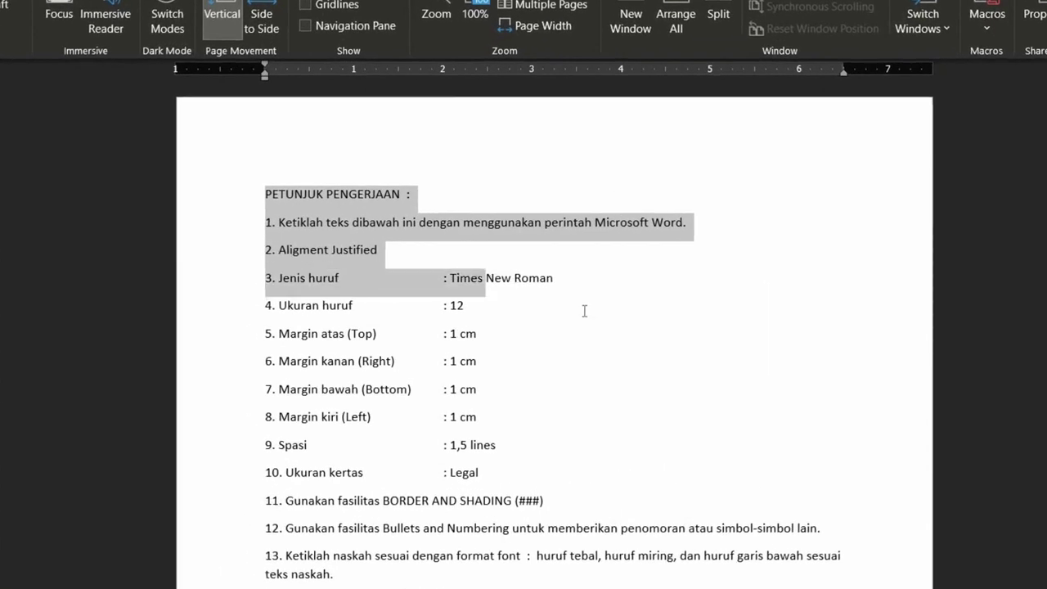
left_click_drag(585, 311, 505, 330)
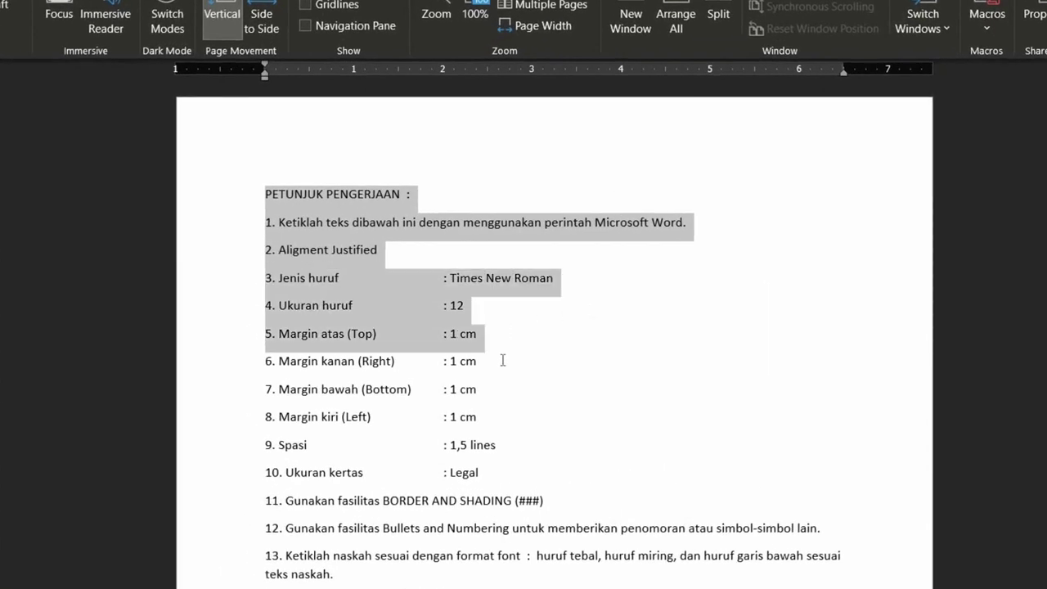
left_click_drag(504, 402, 476, 417)
key("Right")
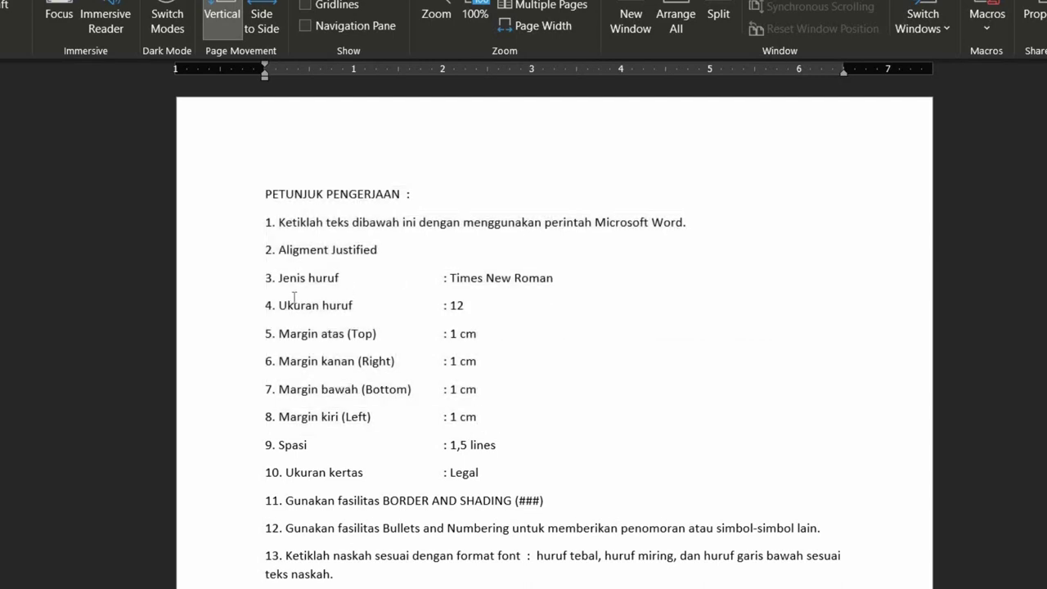
left_click_drag(260, 301, 517, 455)
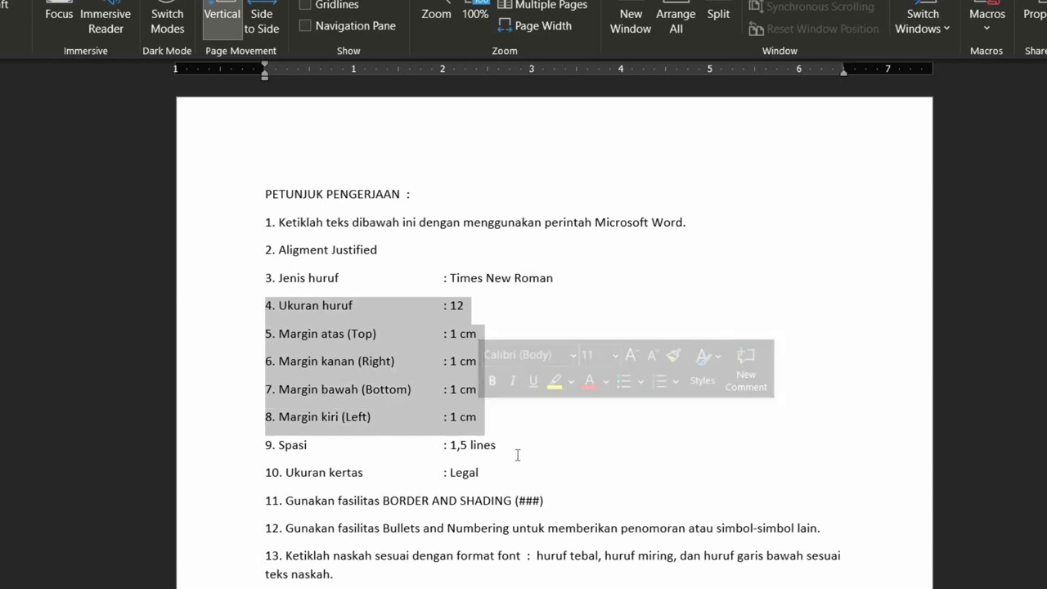
left_click(517, 455)
left_click(416, 443, "shift")
left_click(372, 455, "shift")
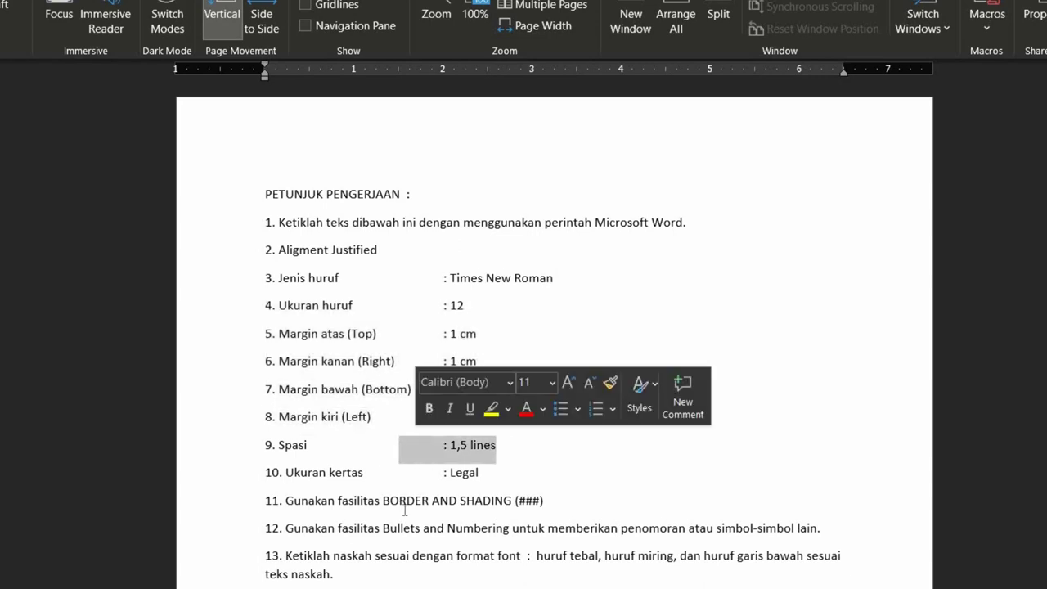
left_click(407, 503)
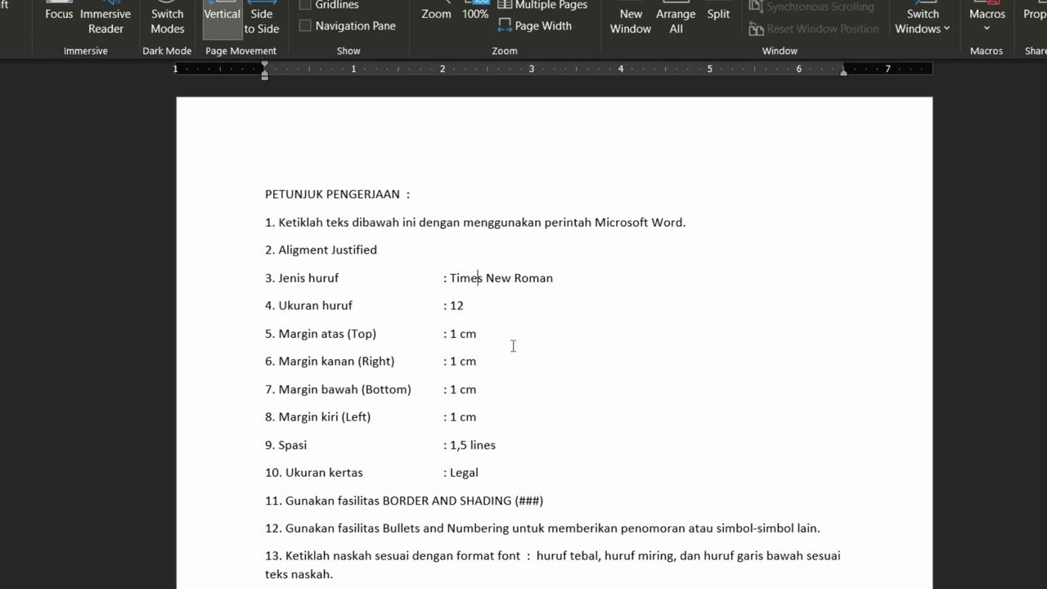
key("Down")
key("Down")
Copy the whole letter text from the "No : 01/DSG/SPR/XX/2020" line through the closing "Marketing Manager" line
scroll(513, 346, "down", 6)
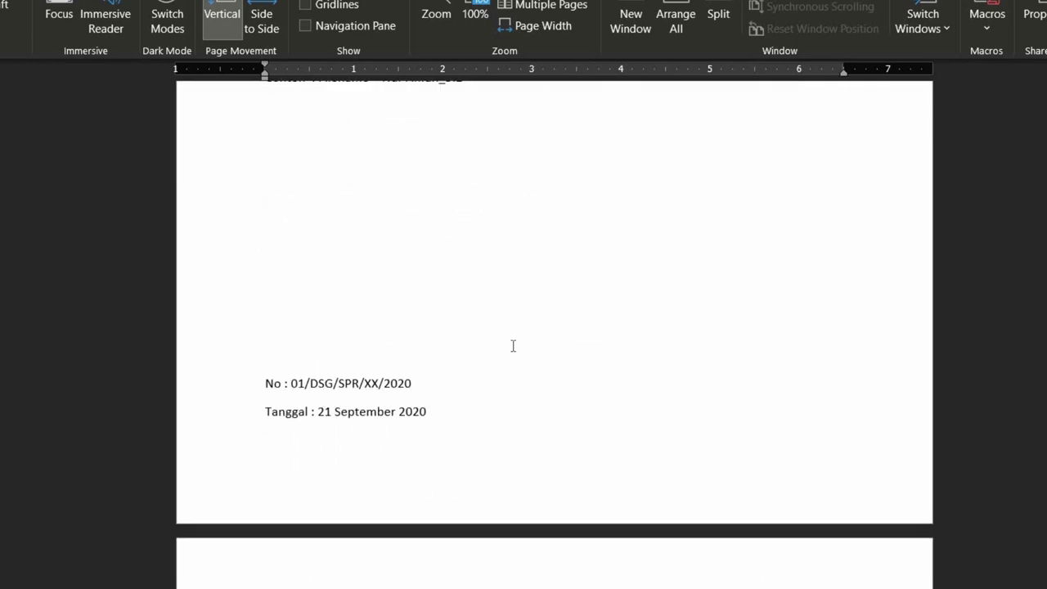
scroll(513, 347, "down", 4)
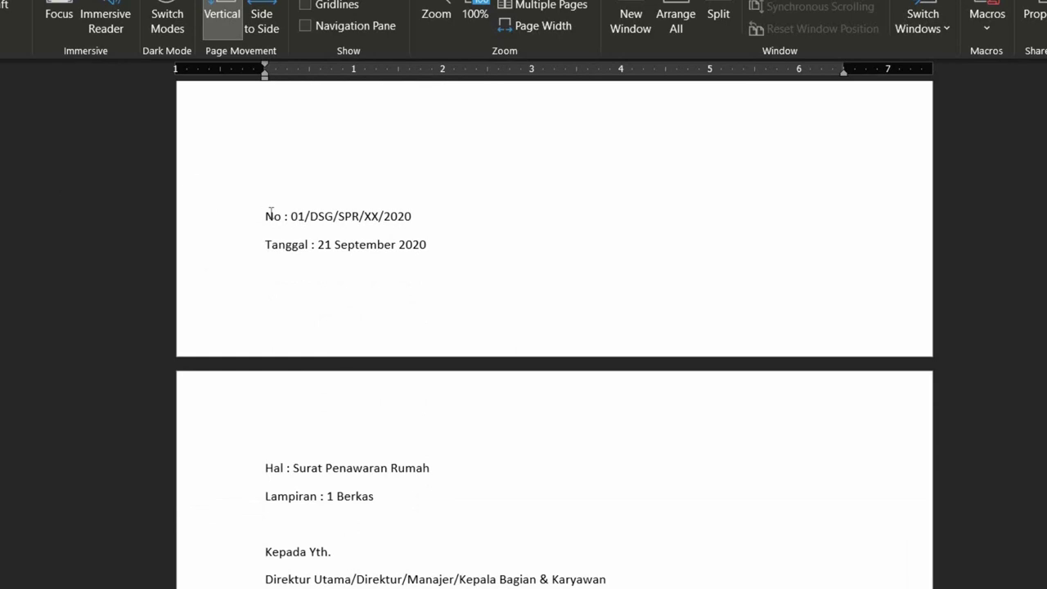
key("shift+Down")
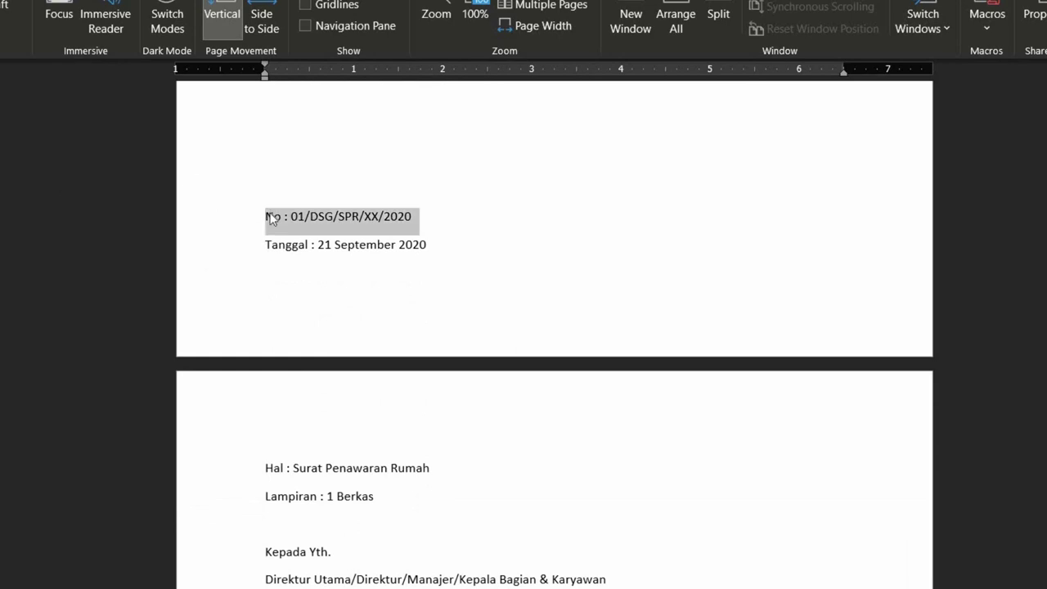
key("shift+Down")
key("shift+Down")
key("shift+Down")
key("shift+Down")
key("shift+Down")
key("shift+Down")
key("shift+Down")
key("shift+Down")
key("shift+Down")
key("shift+Down")
key("shift+Down")
key("shift+Down")
key("shift+Down")
key("shift+Down")
key("shift+Down")
key("shift+Down")
key("shift+Down")
key("shift+Down")
key("shift+Down")
key("shift+Down")
key("shift+Down")
key("shift+Down")
key("shift+Down")
key("shift+Down")
key("shift+Down")
key("shift+Down")
key("shift+Down")
key("shift+Down")
key("shift+Down")
key("shift+Down")
key("shift+Down")
key("shift+Down")
key("shift+Down")
key("shift+Down")
key("shift+Down")
key("shift+Down")
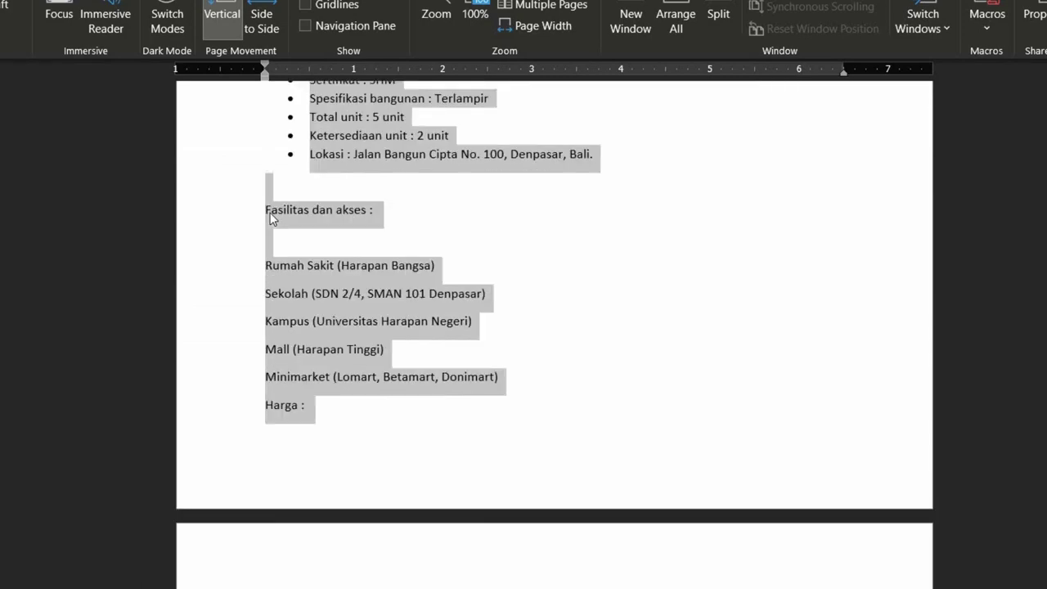
key("shift+Down")
key("shift+Down")
key("shift+Down")
key("shift+Down")
key("shift+Down")
key("shift+Down")
key("shift+Down")
key("shift+Down")
key("shift+Down")
key("shift+Down")
key("shift+Down")
key("shift+Down")
key("shift+Down")
key("shift+Down")
key("shift+Down")
key("shift+Down")
key("shift+Down")
key("shift+Down")
key("shift+Down")
key("shift+Down")
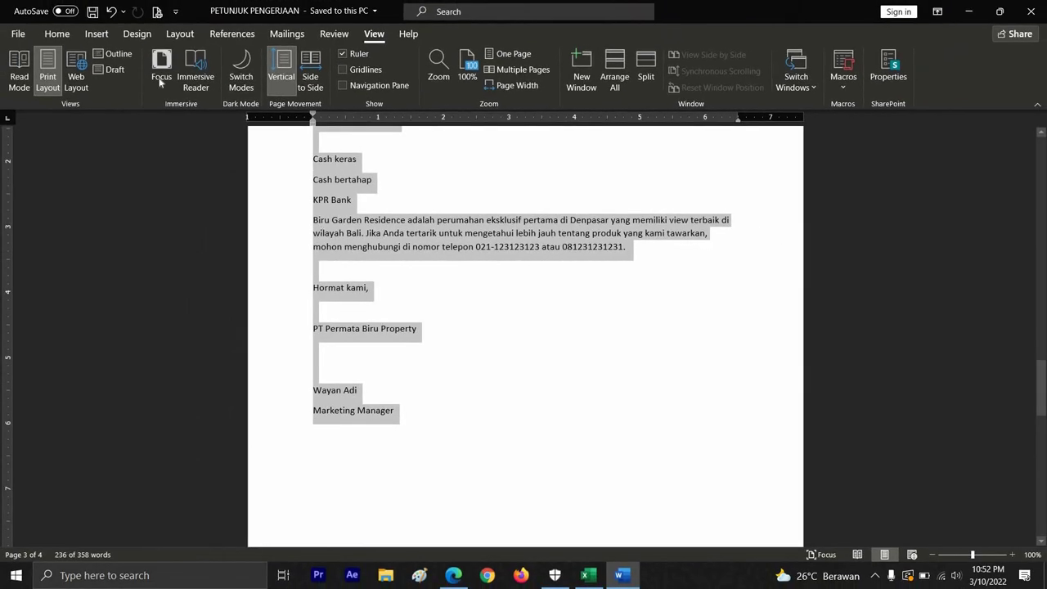
Create a new blank document and show it in a maximised window
left_click(52, 34)
left_click(97, 33)
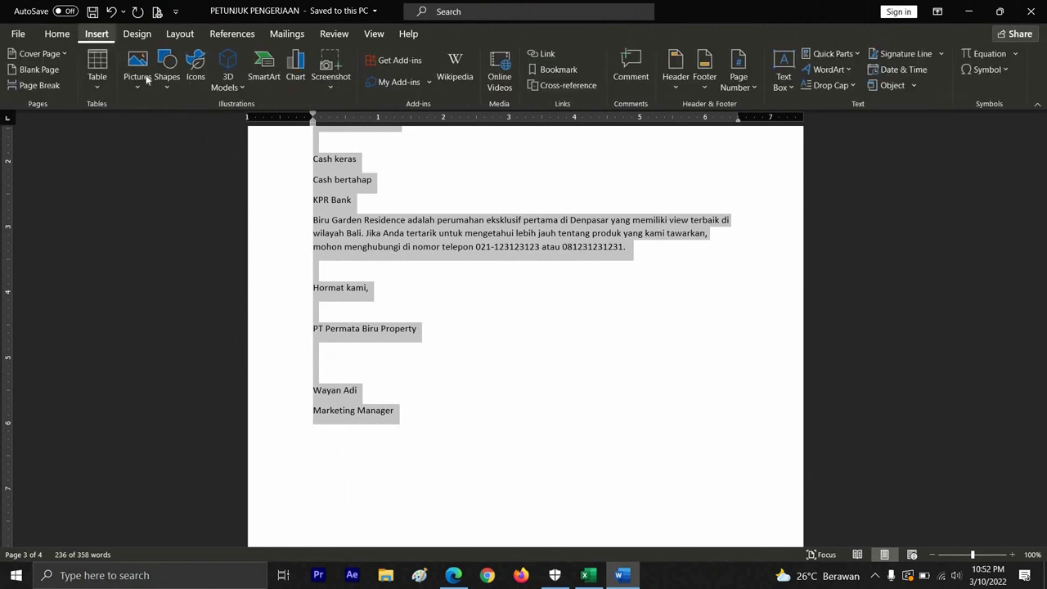
left_click(18, 34)
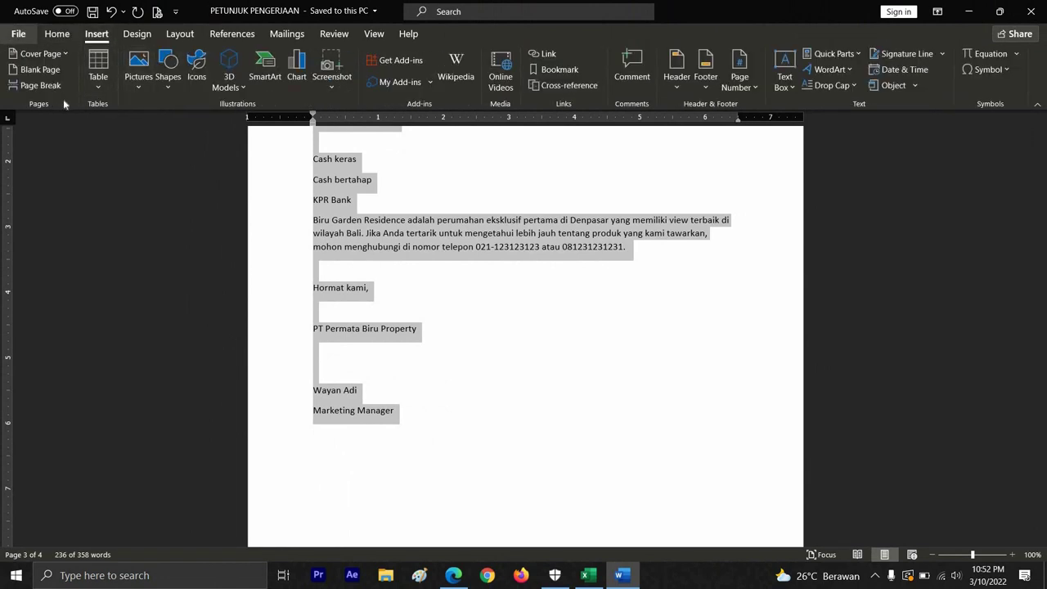
left_click(65, 100)
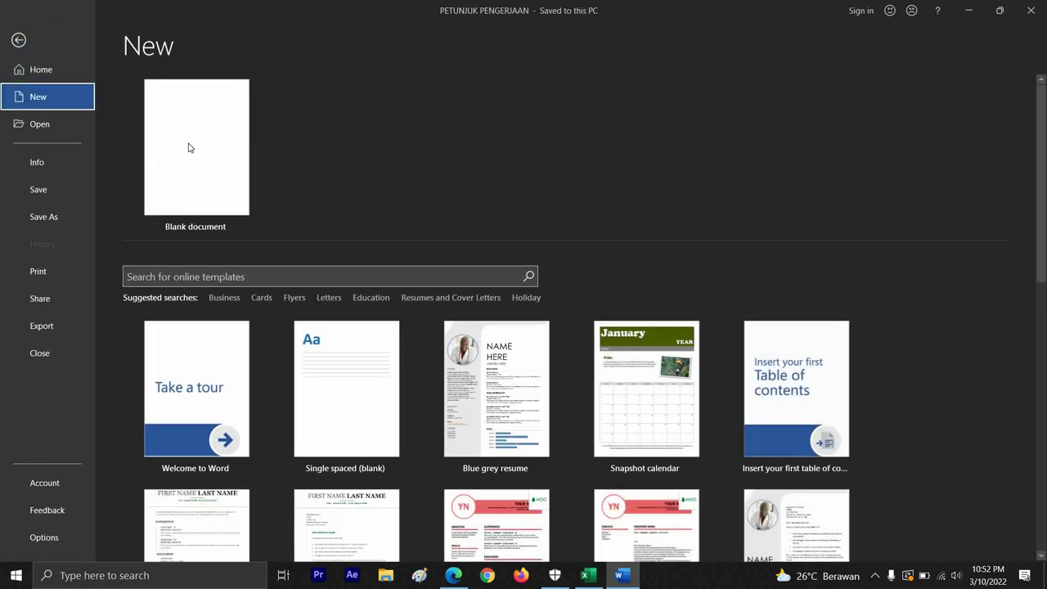
left_click(188, 147)
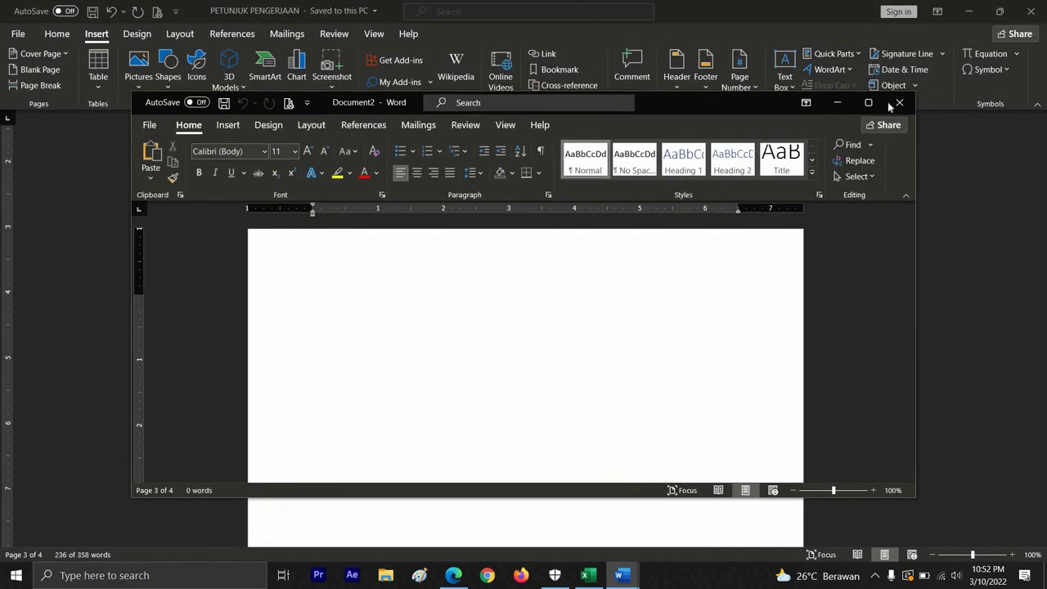
left_click(900, 102)
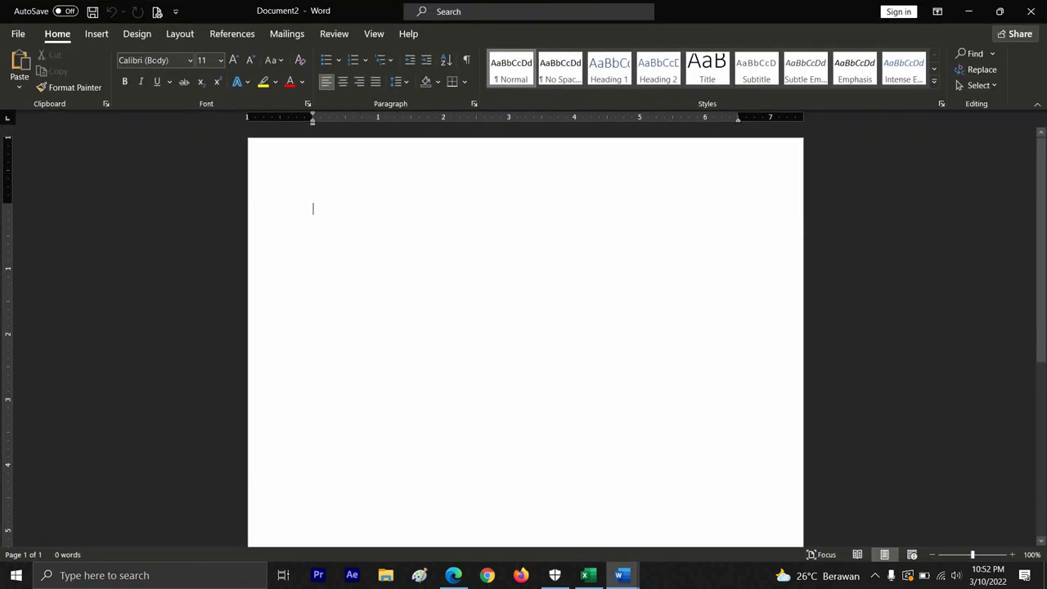
Set the blank document's paper size to Legal
left_click(175, 35)
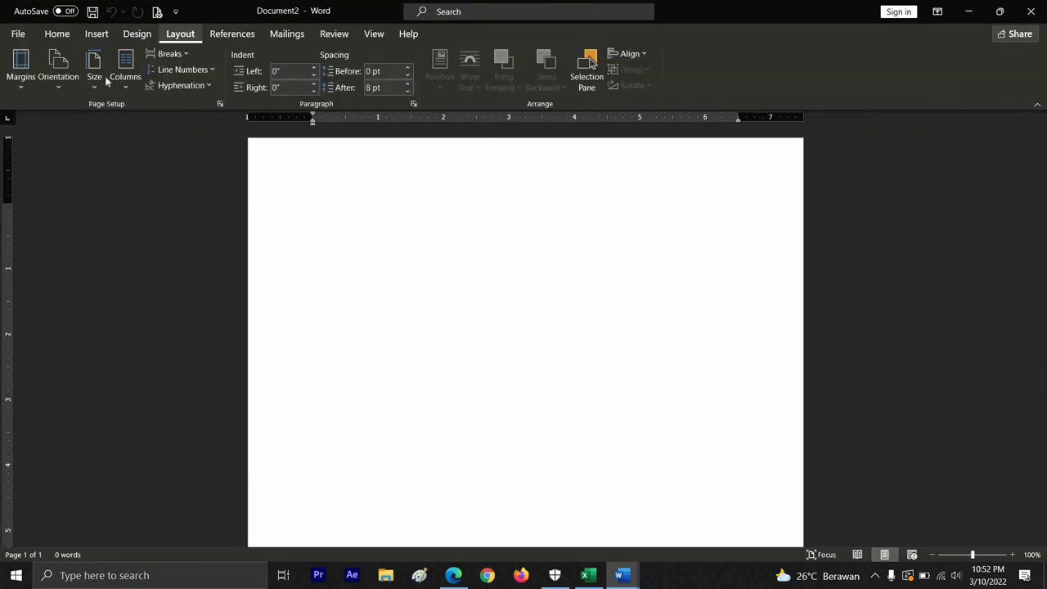
left_click(97, 78)
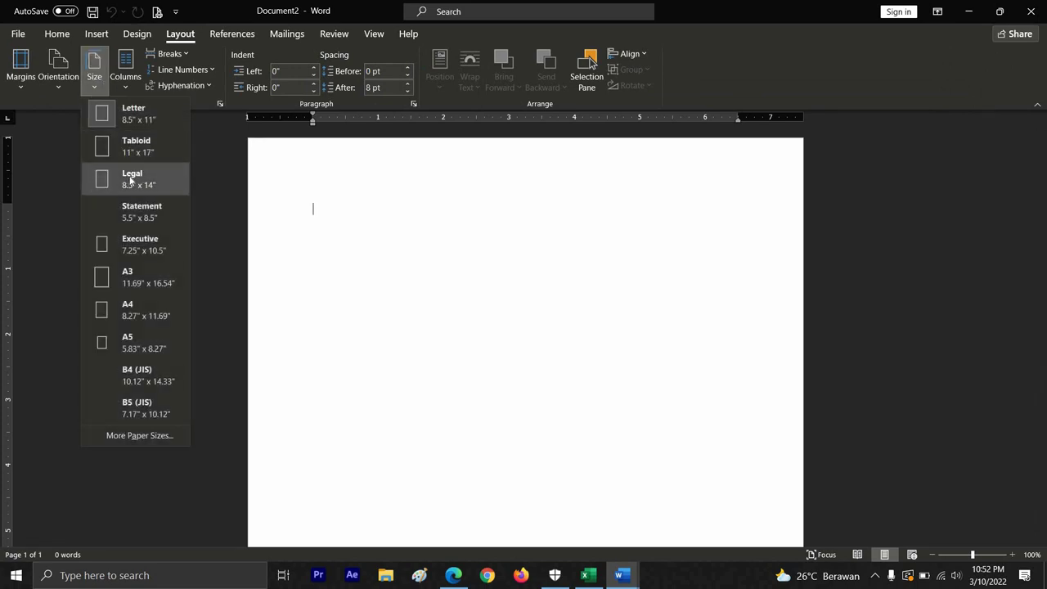
left_click(131, 181)
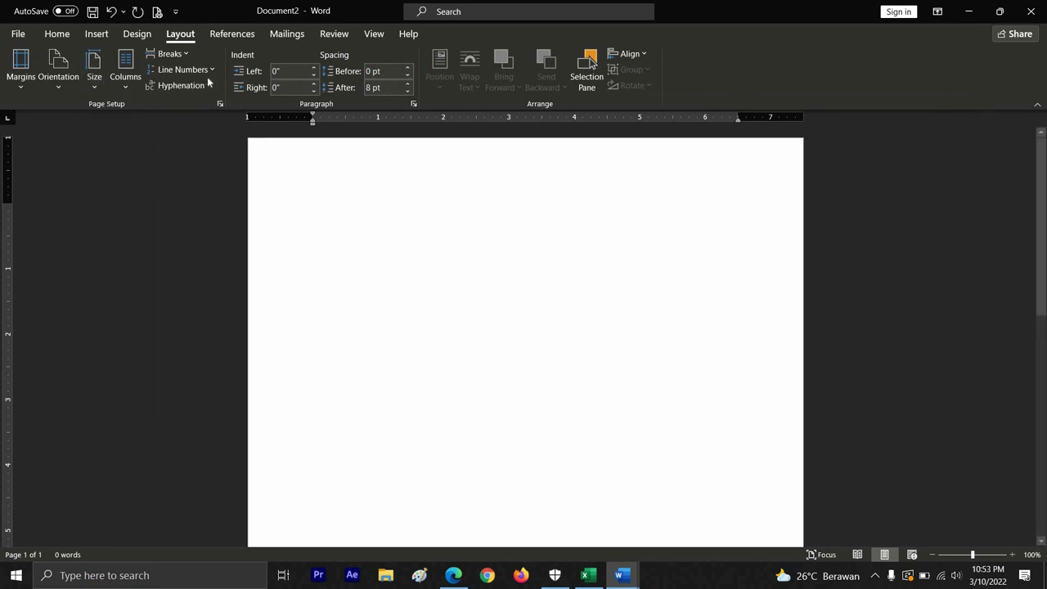
Set the blank document's font to Times New Roman and its line spacing to 1.5
left_click(56, 34)
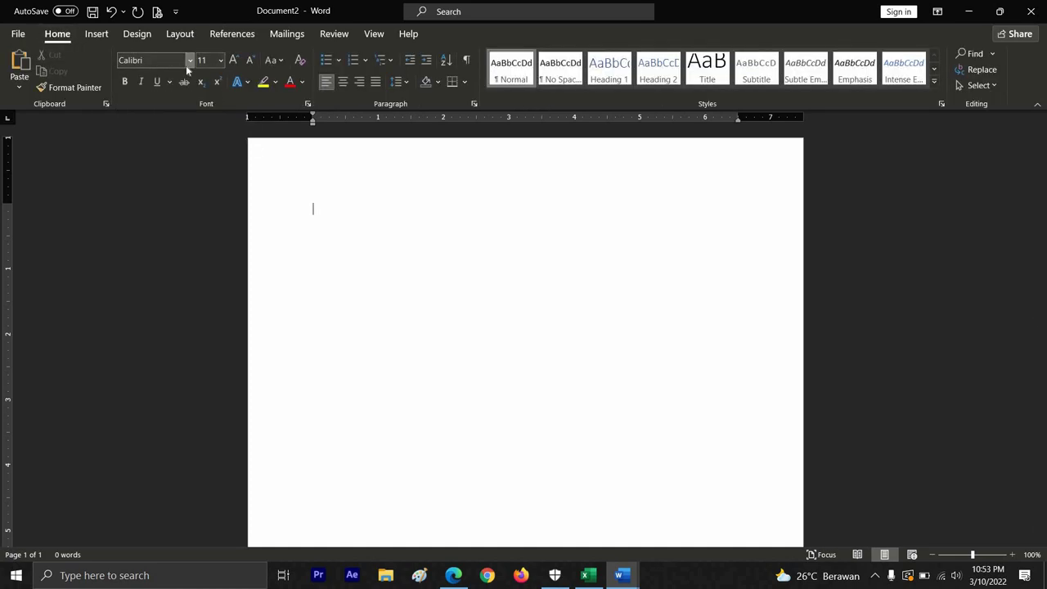
left_click(186, 65)
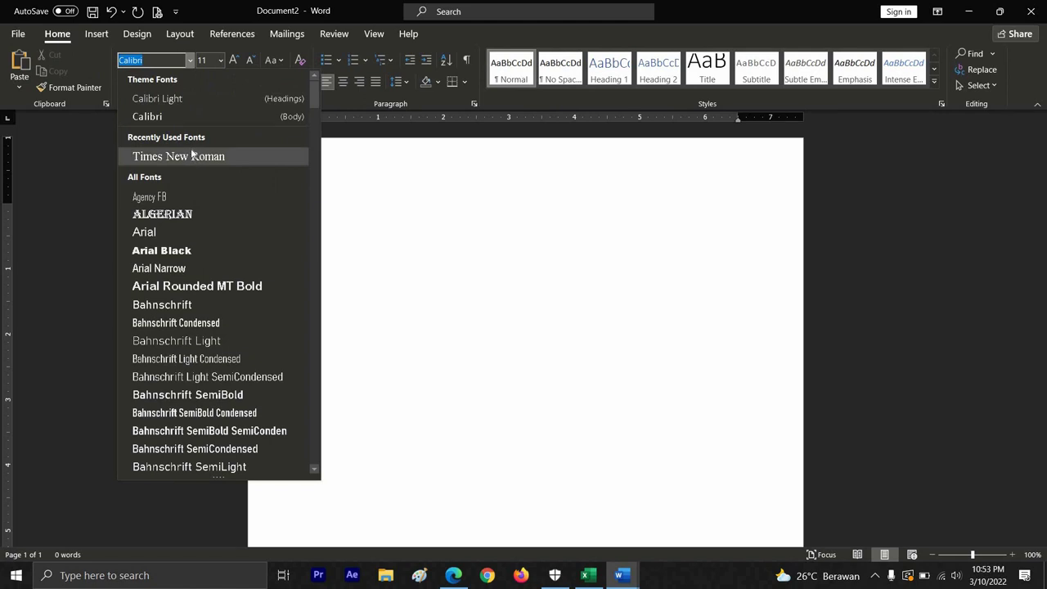
left_click(155, 59)
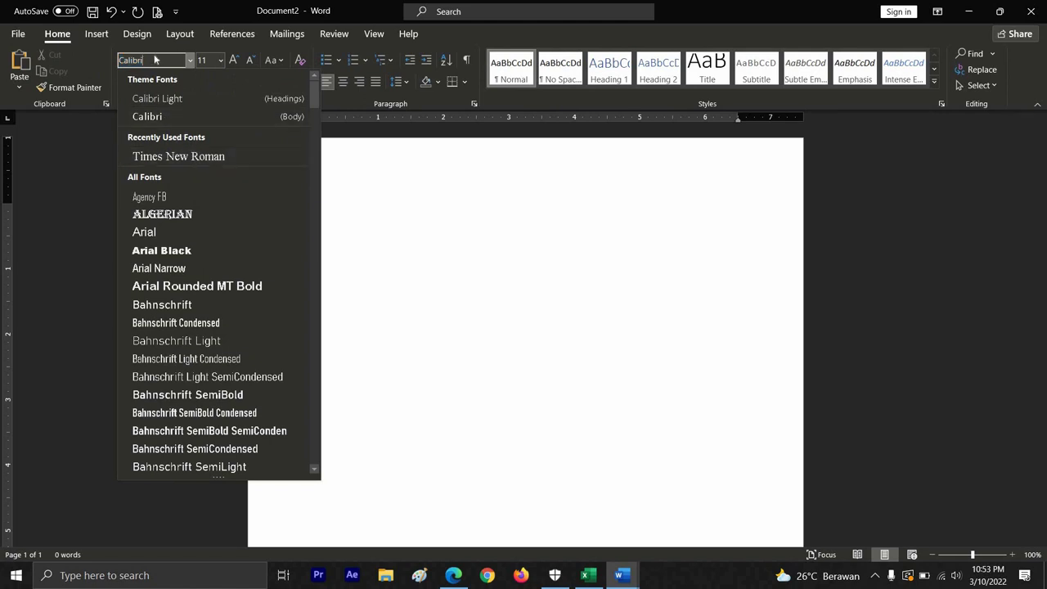
key("BackSpace")
key("BackSpace")
key("BackSpace")
key("BackSpace")
key("BackSpace")
key("BackSpace")
key("BackSpace")
type("Times New Roman")
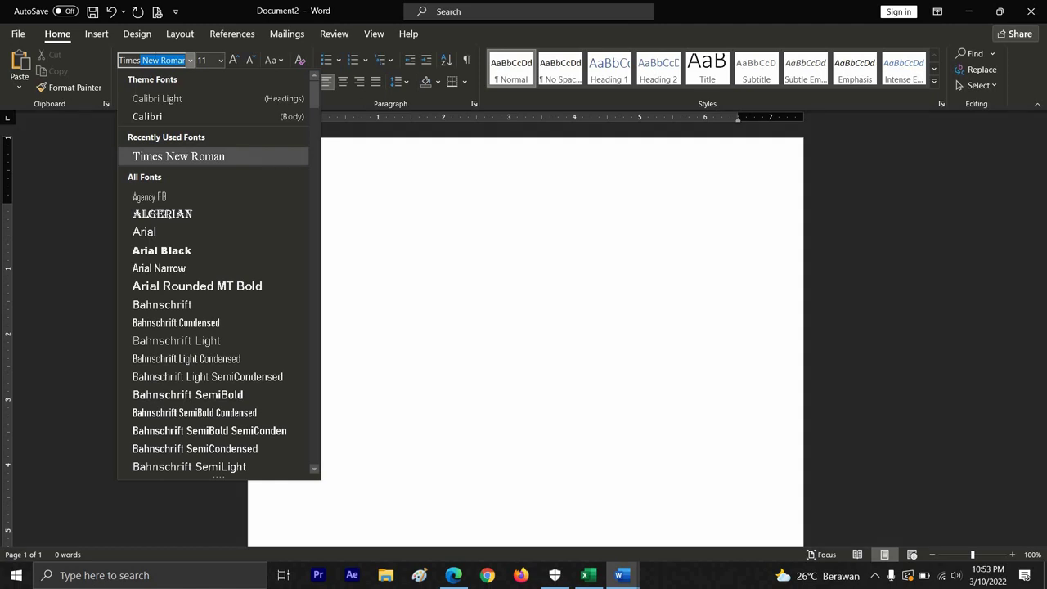
key("Return")
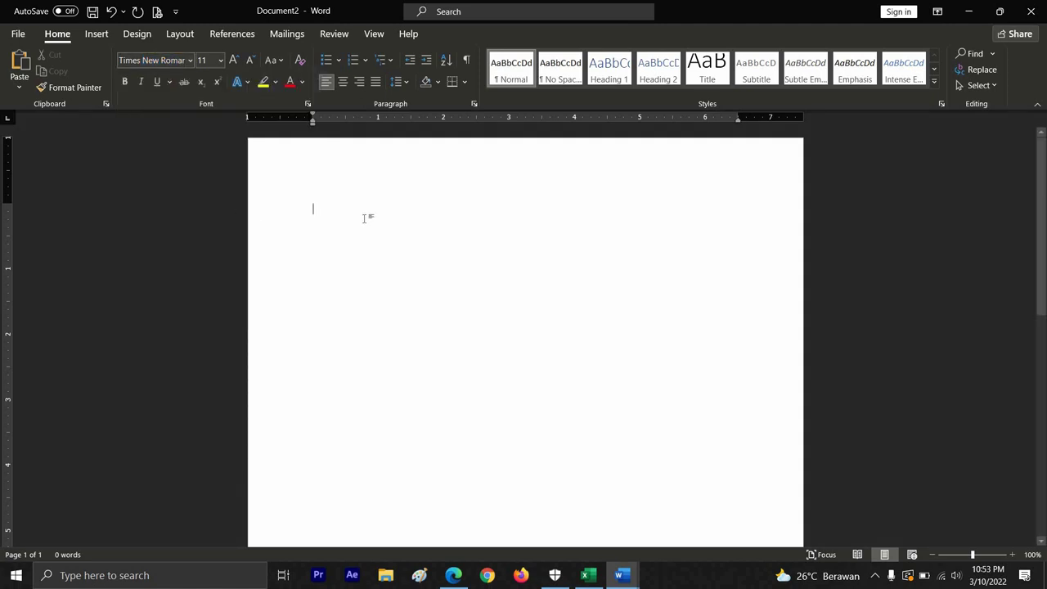
left_click(405, 84)
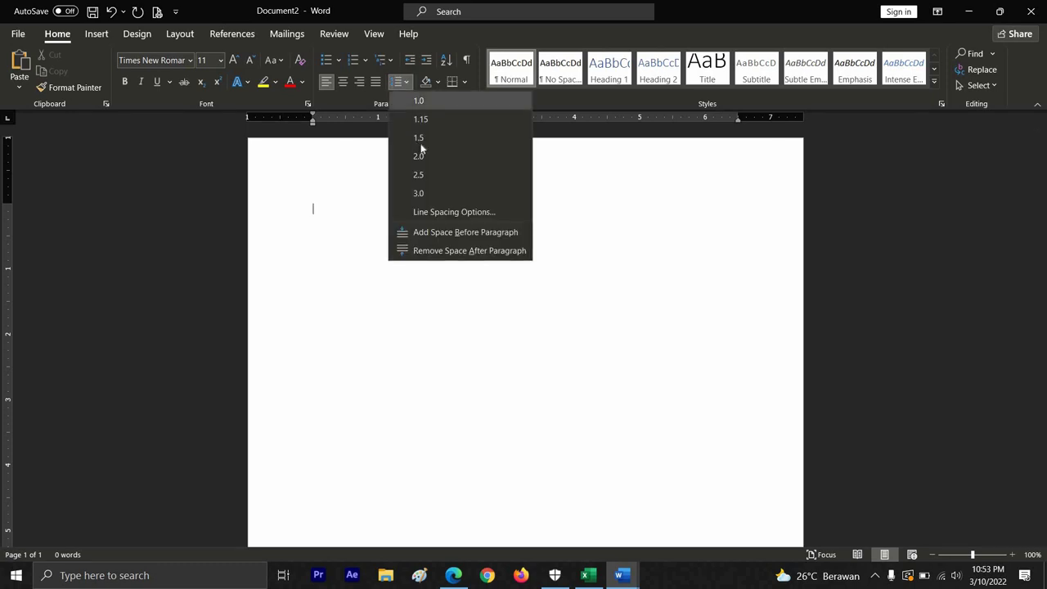
left_click(433, 139)
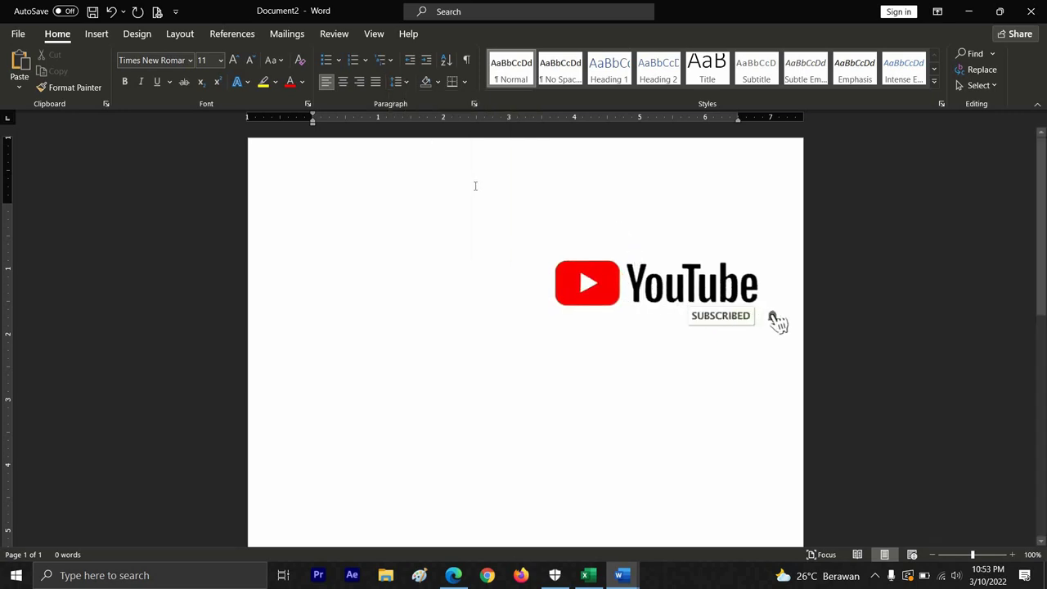
Paste the copied letter text into the blank document and return to its first line
key("ctrl+v")
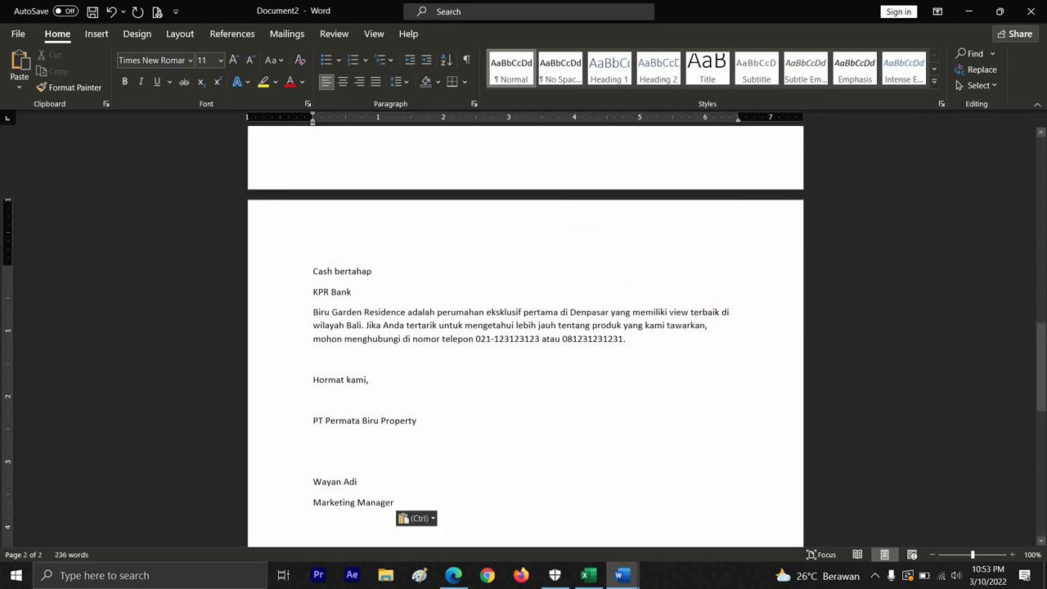
left_click_drag(1041, 366, 1040, 184)
left_click_drag(536, 188, 529, 187)
left_click(530, 188)
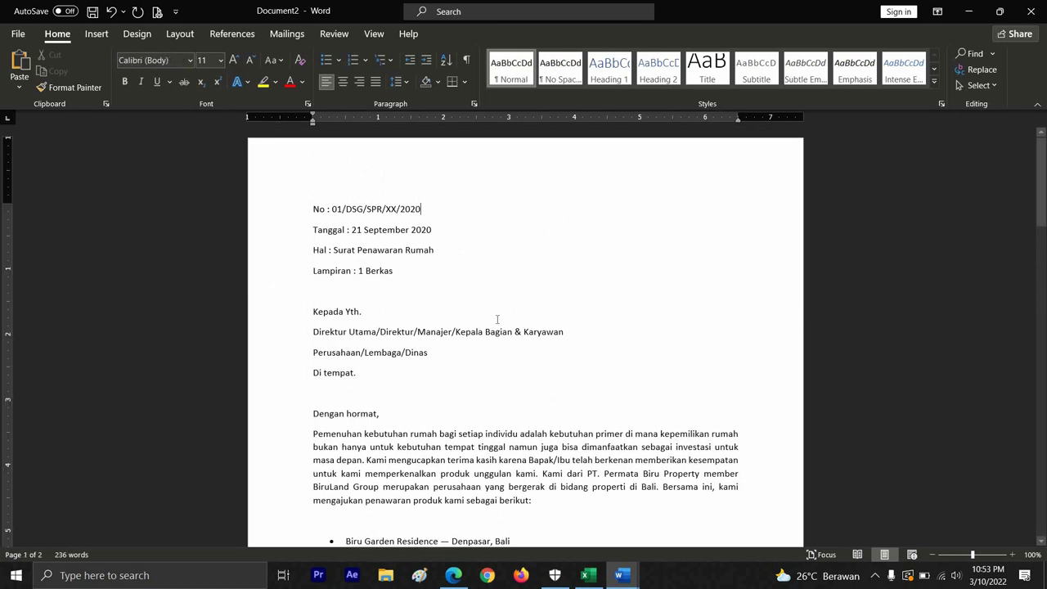
Justify the opening body paragraph below the salutation "Dengan hormat,"
left_click(536, 500)
left_click(498, 407, "shift")
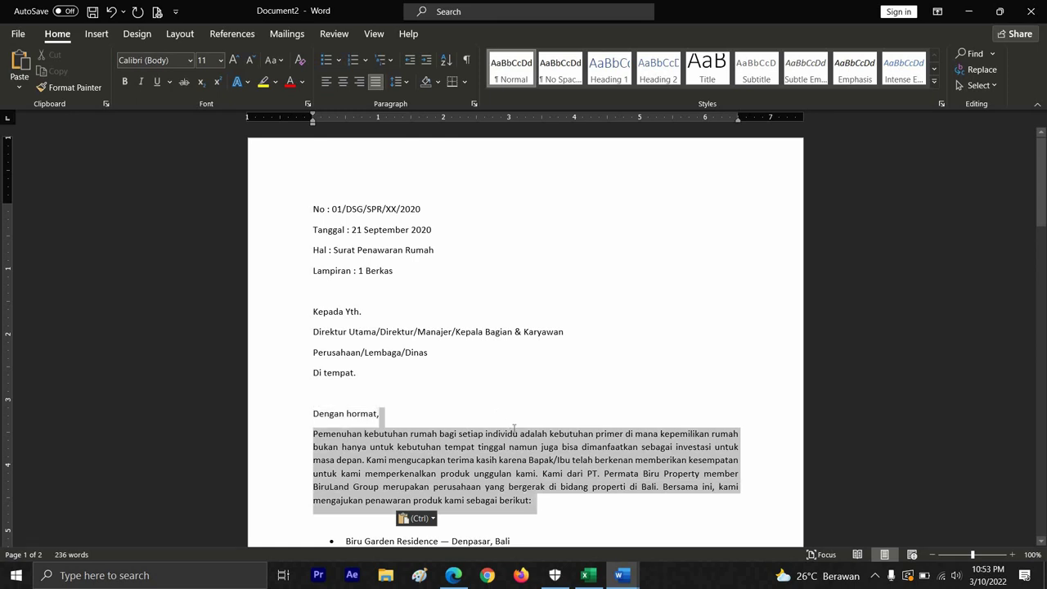
left_click(512, 433, "shift")
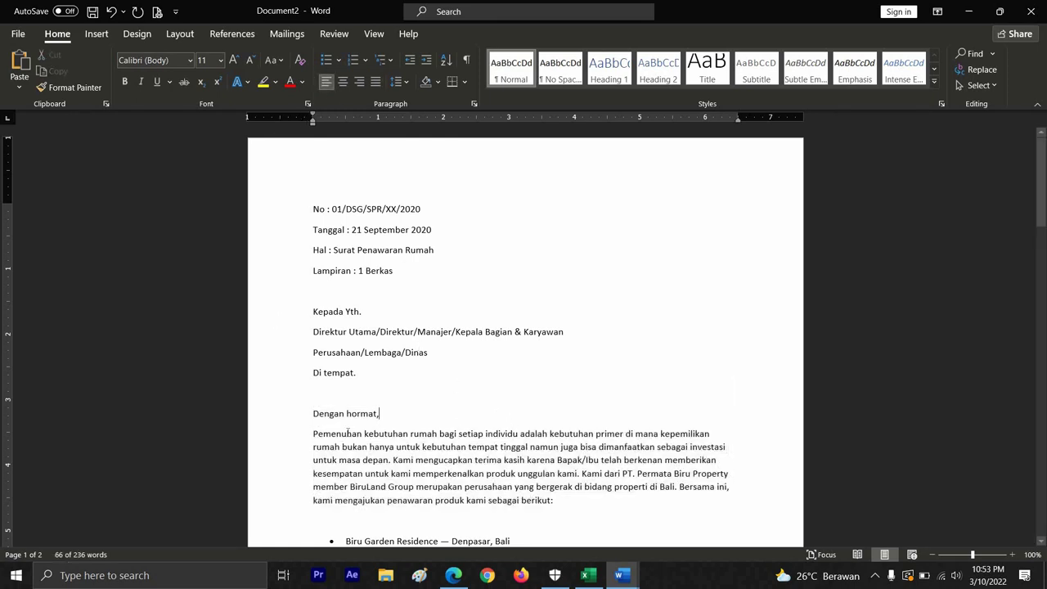
key("ctrl+z")
left_click(556, 500, "shift")
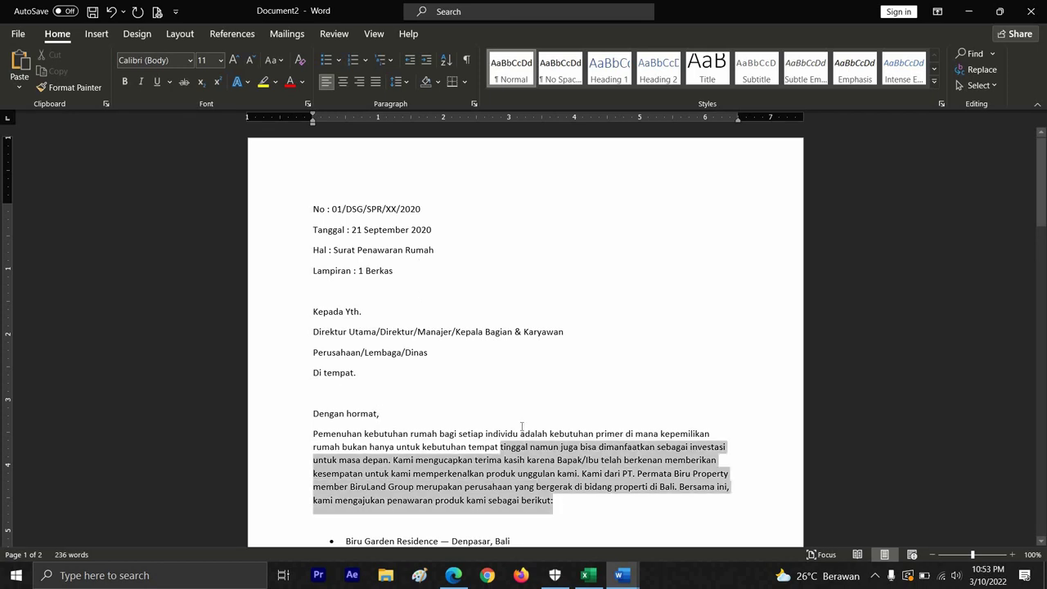
left_click(377, 87)
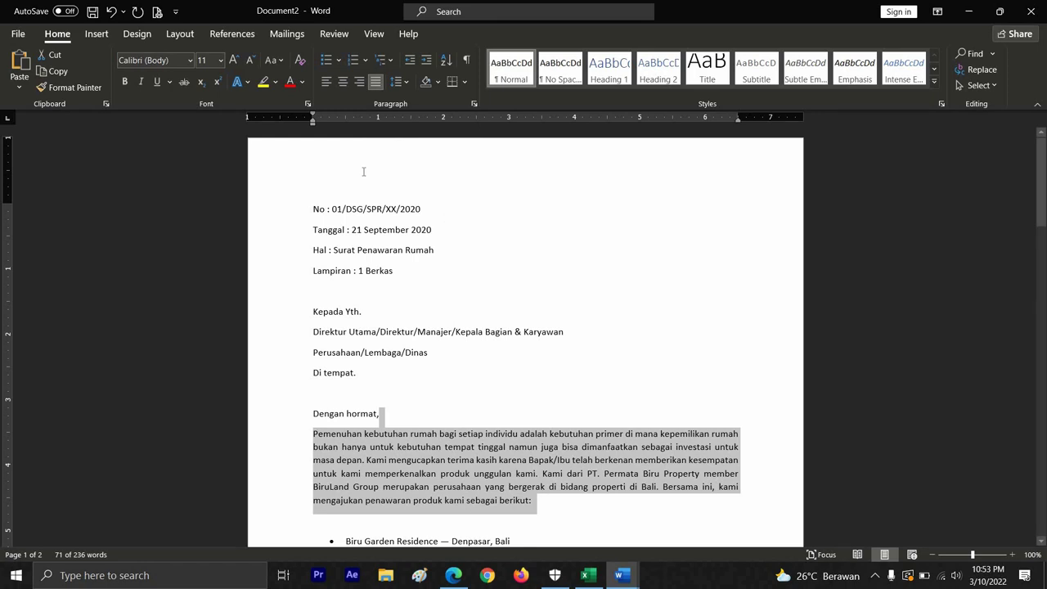
Insert a new line above the letter number and enter the title "Surat penawaran rumah" on it
left_click(435, 250)
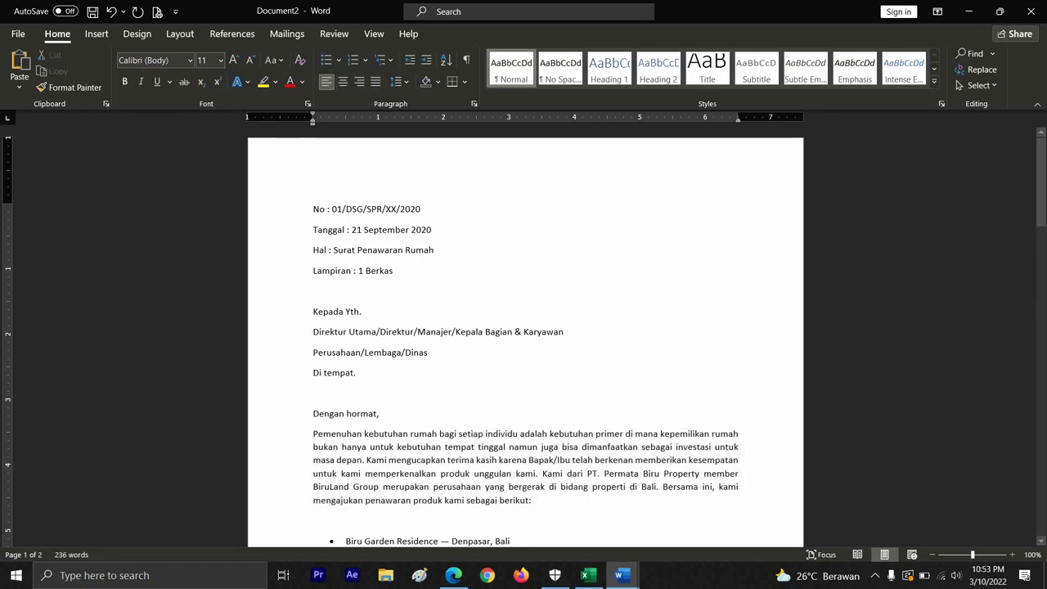
key("Return")
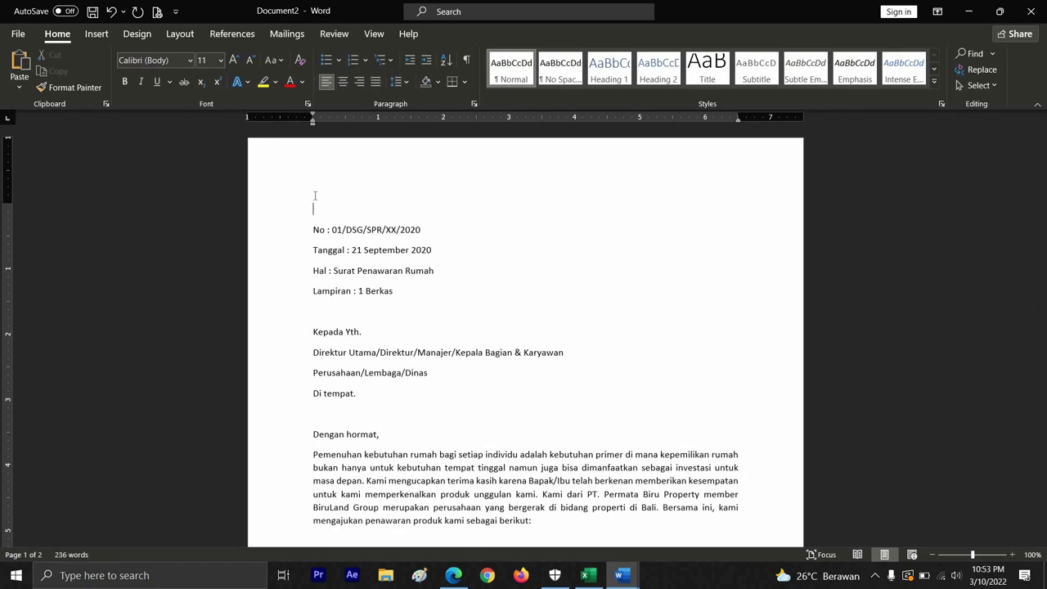
type("Surat penawaran rumah")
Centre the letter's title line, make it bold and change it to all capitals
triple_click(315, 197)
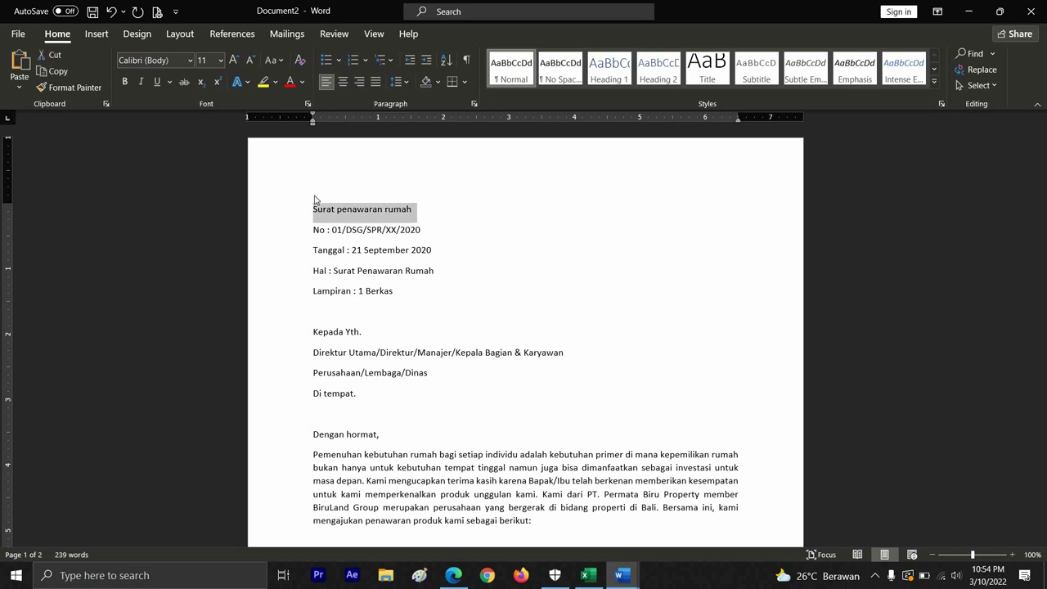
left_click(341, 88)
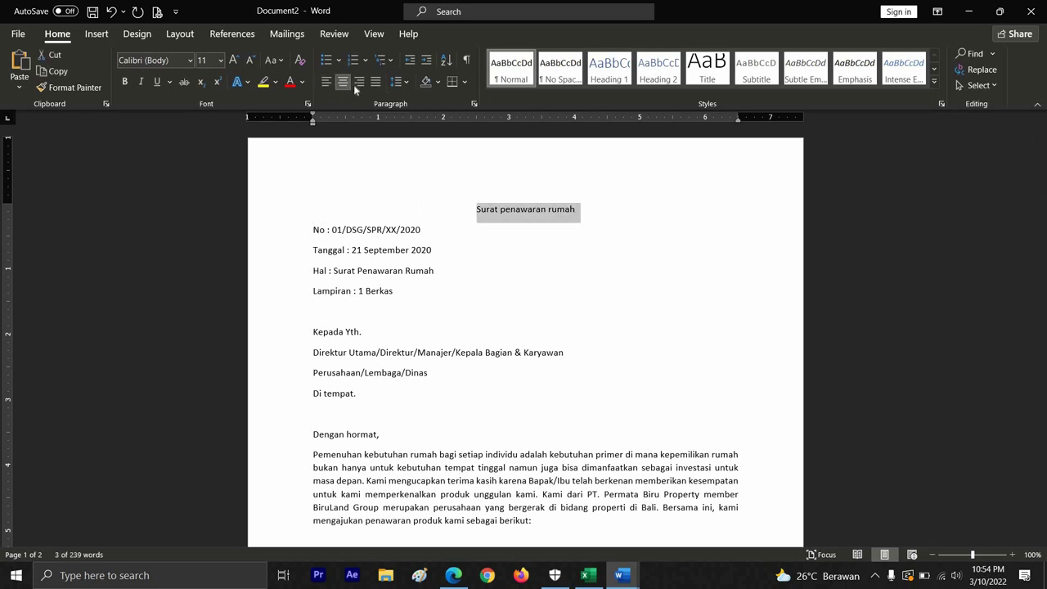
key("ctrl+b")
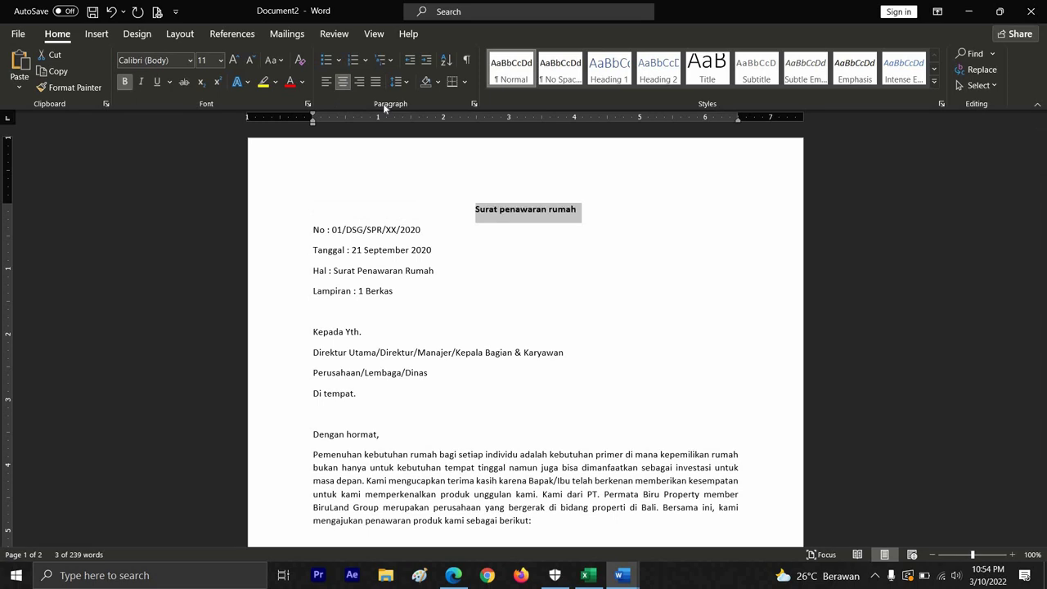
key("shift+F3")
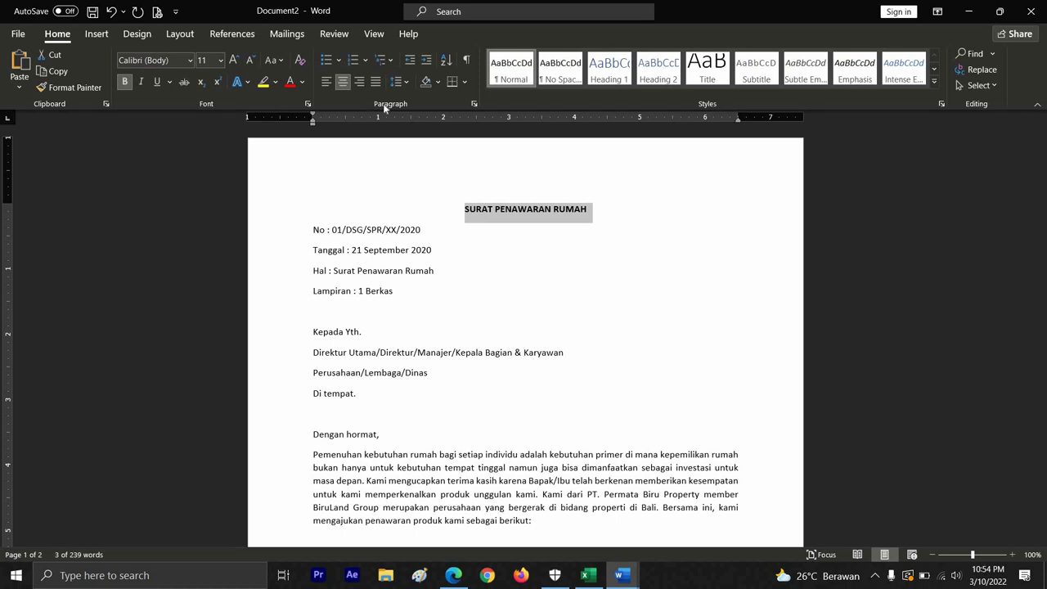
key("End")
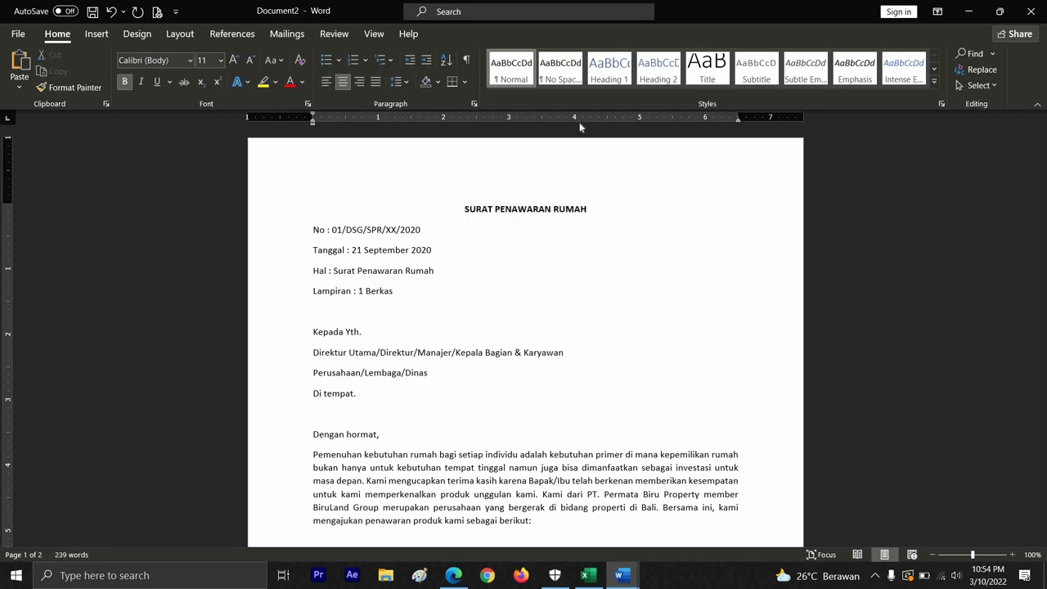
Give the title paragraph only a bottom border in the thick-and-thin multi-line style, 3 pt wide
left_click(464, 82)
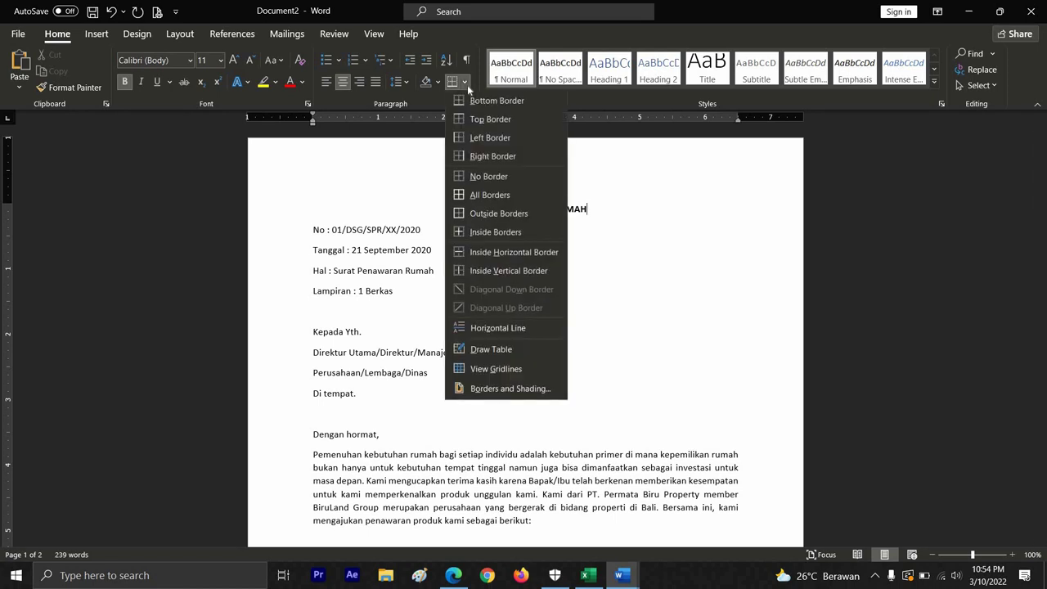
left_click(510, 390)
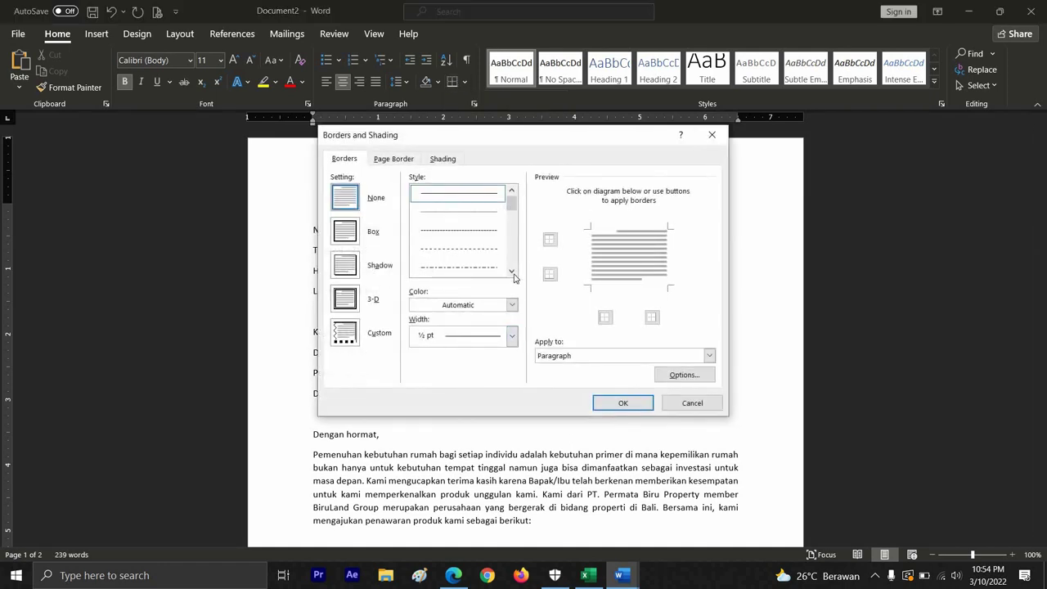
left_click(512, 271)
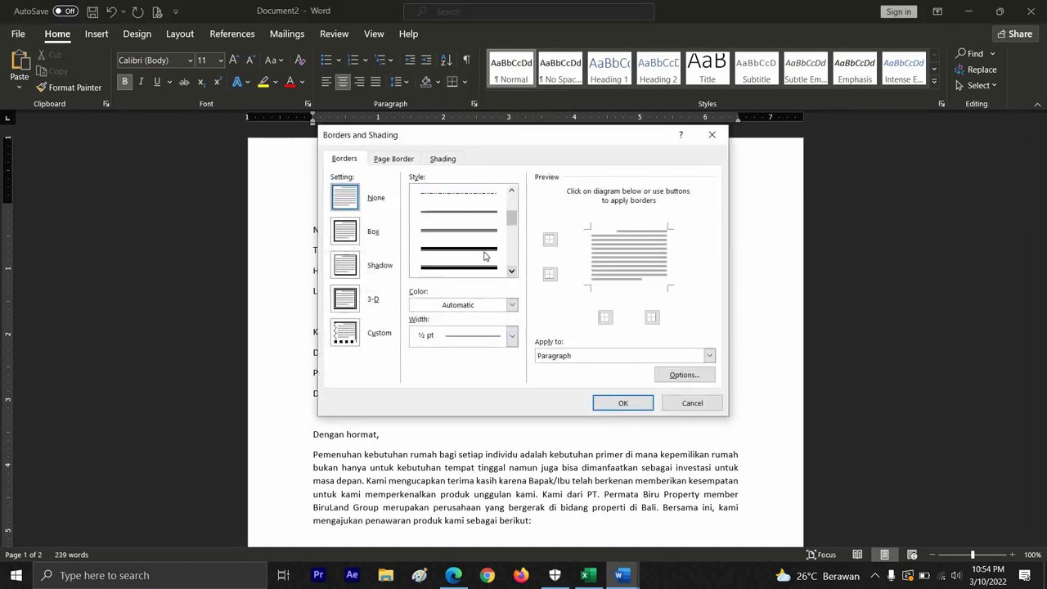
left_click(484, 249)
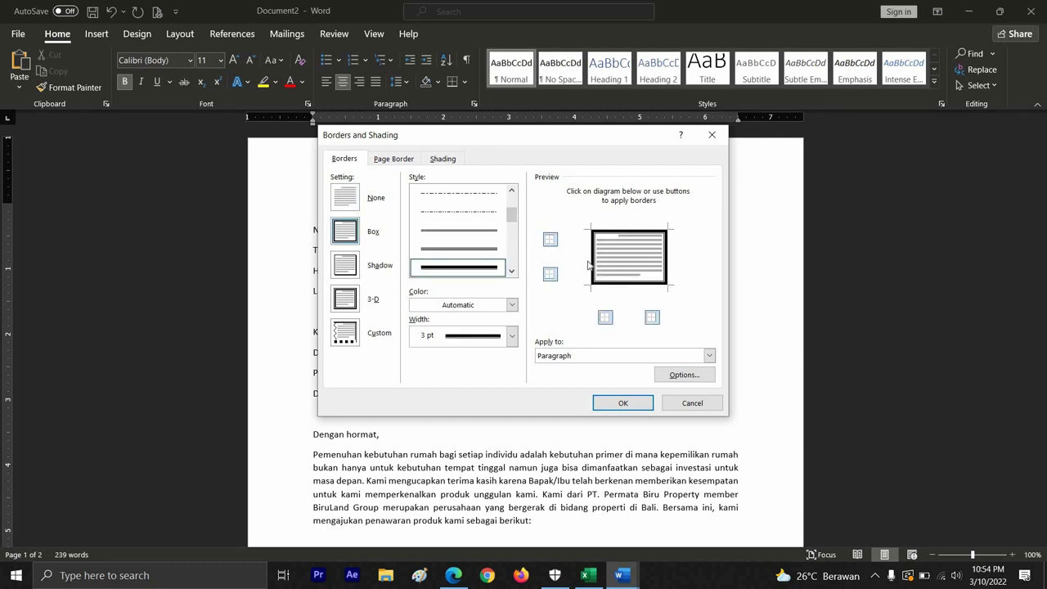
left_click(593, 262)
left_click(595, 262)
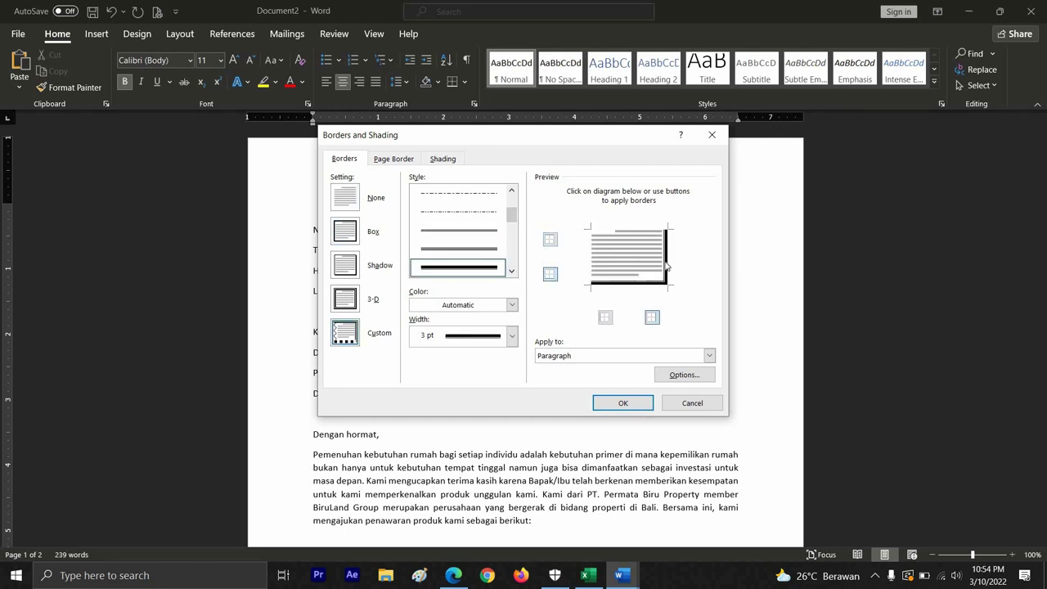
left_click(667, 265)
left_click(667, 264)
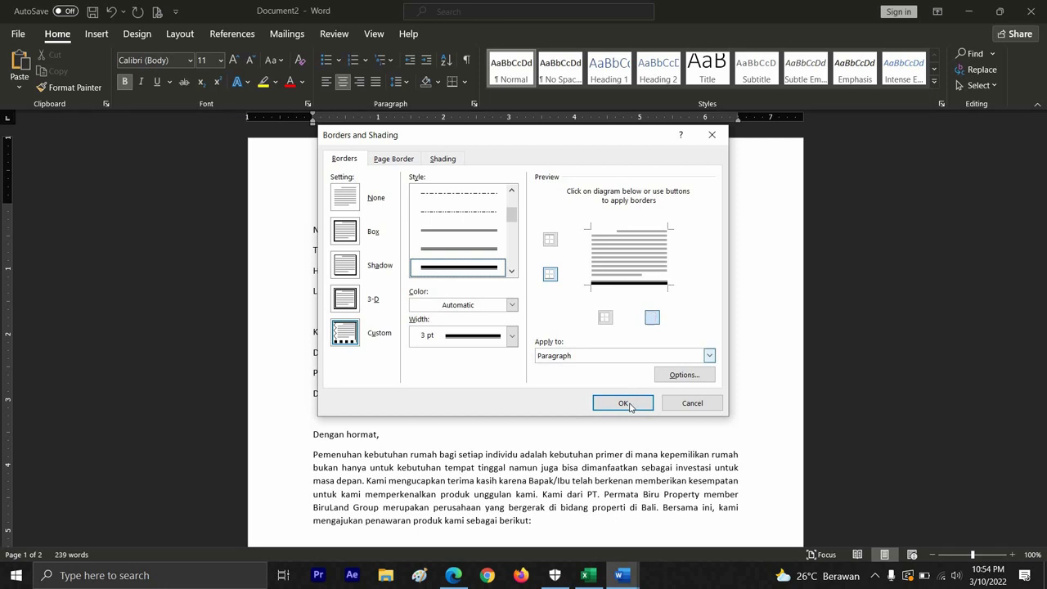
Shade the title paragraph light green and apply the border and shading settings
left_click(437, 160)
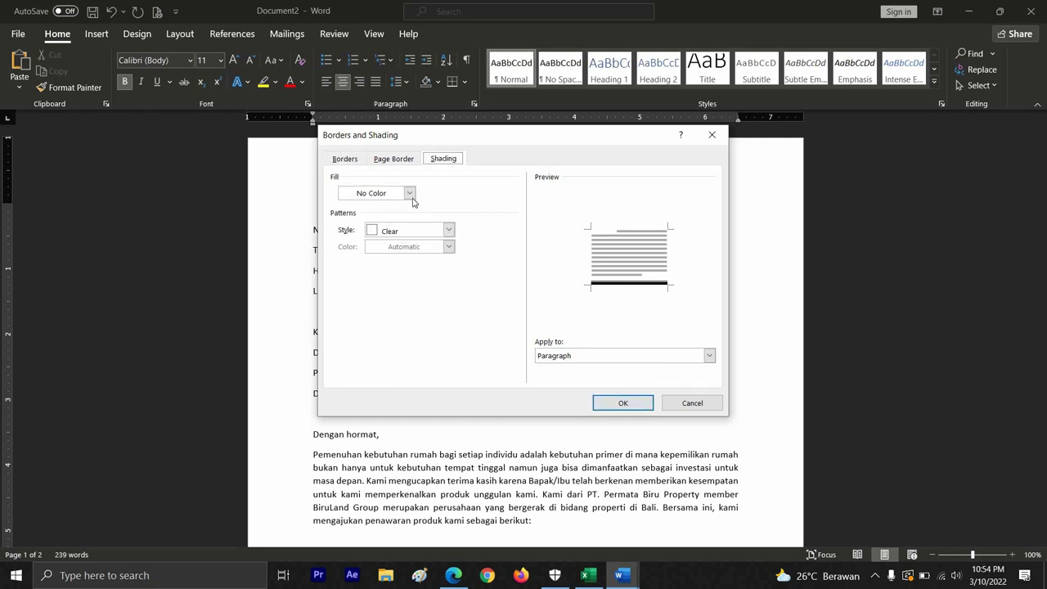
left_click(410, 194)
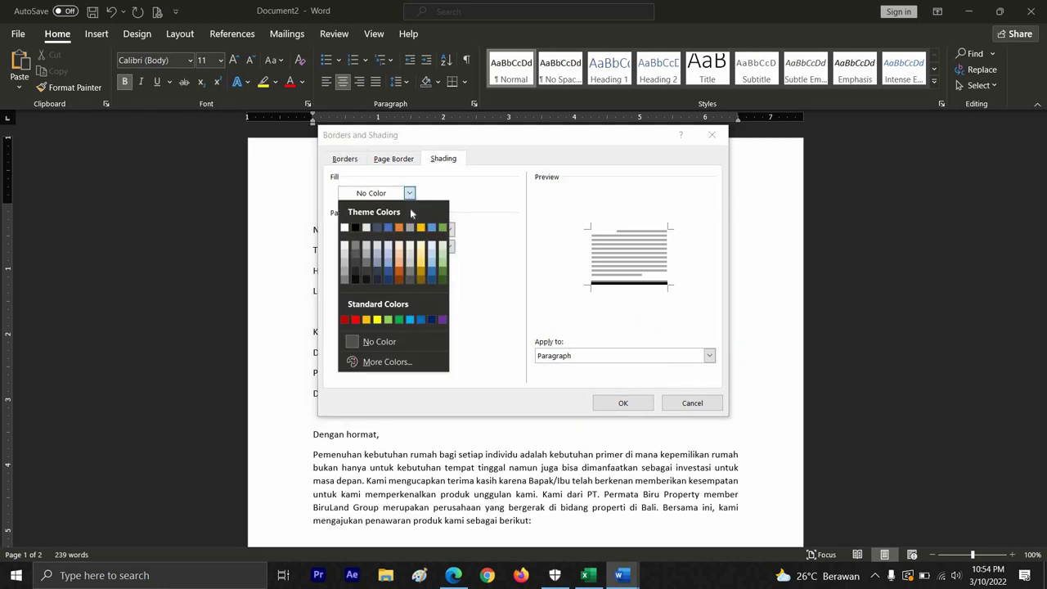
left_click(443, 261)
left_click(623, 403)
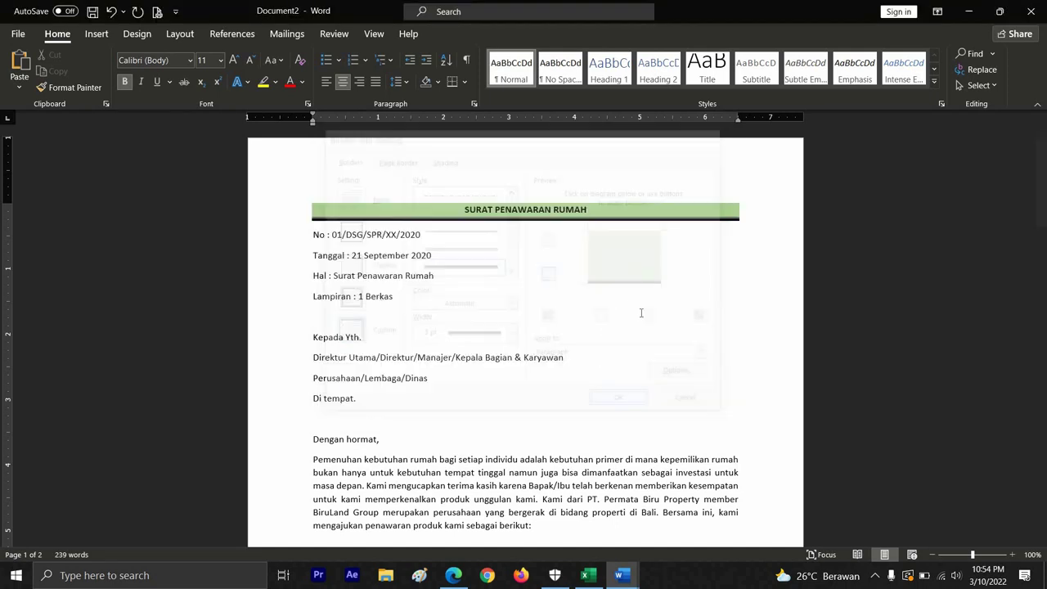
Make the addressee block from "Kepada Yth." to "Di tempat." bold
left_click(642, 313)
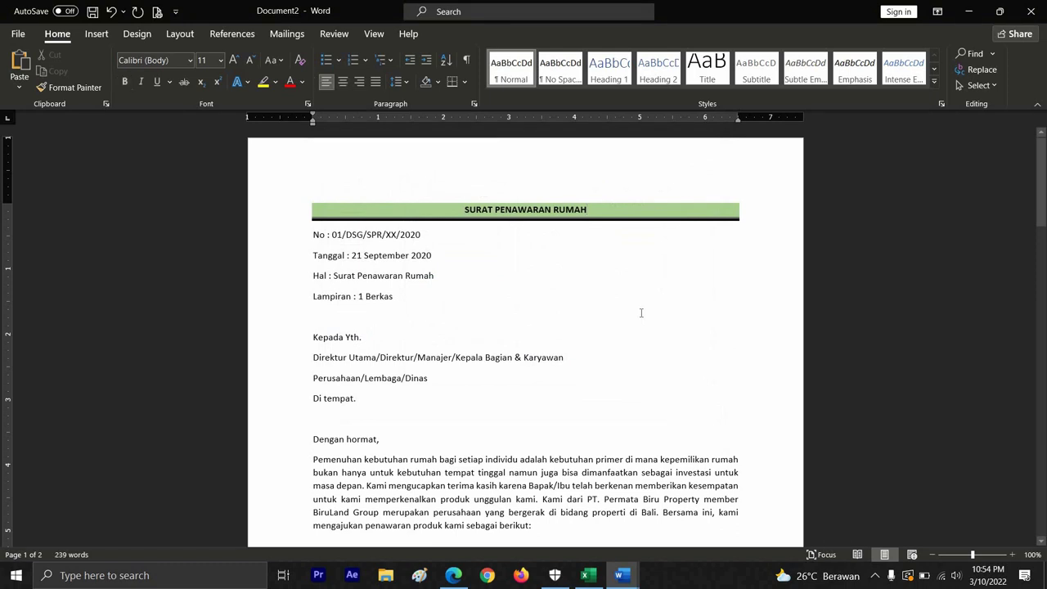
key("shift+Down")
key("shift+Down")
key("shift+Down")
key("shift+Down")
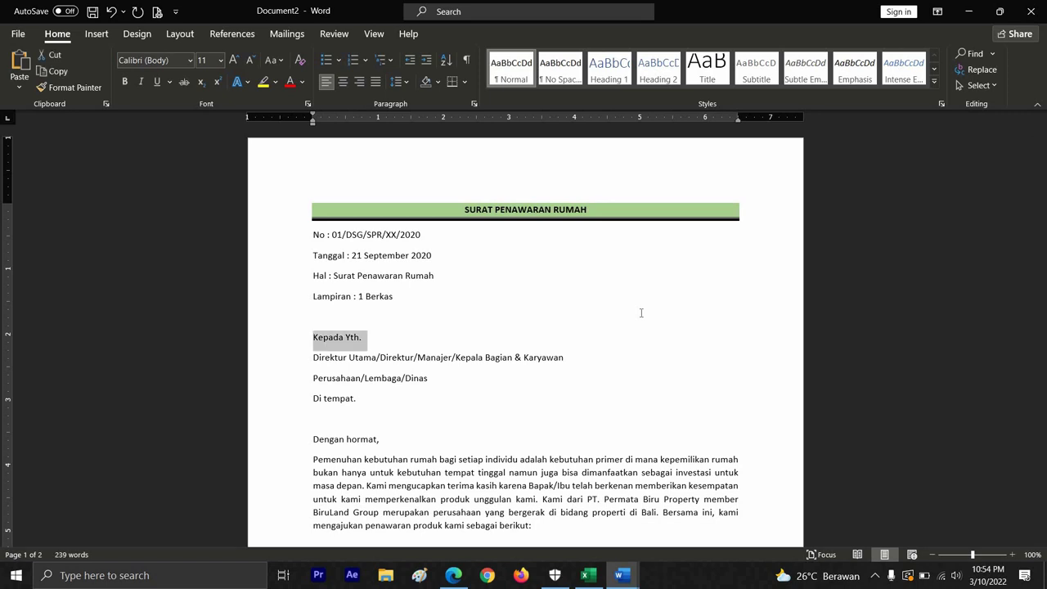
key("ctrl+b")
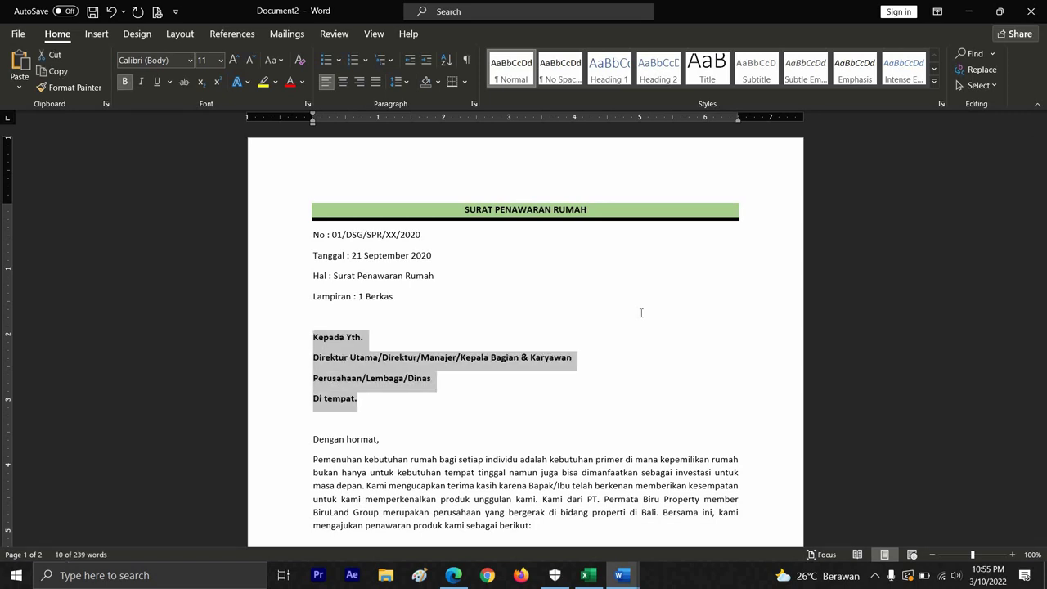
Remove the bullets from the property details list, from "Biru Garden Residence" to "Lokasi"
key("Right")
key("Down")
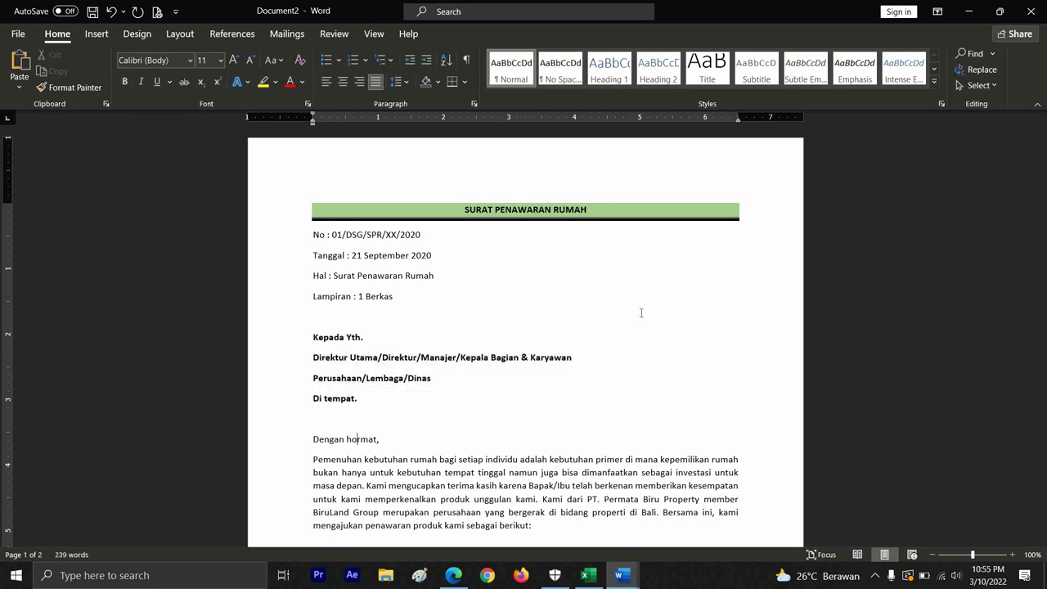
key("Down")
key("Down")
key("Down")
key("Down")
key("Down")
key("Down")
key("Down")
key("Down")
key("Down")
key("Down")
key("Down")
key("Down")
key("Down")
key("Down")
key("Down")
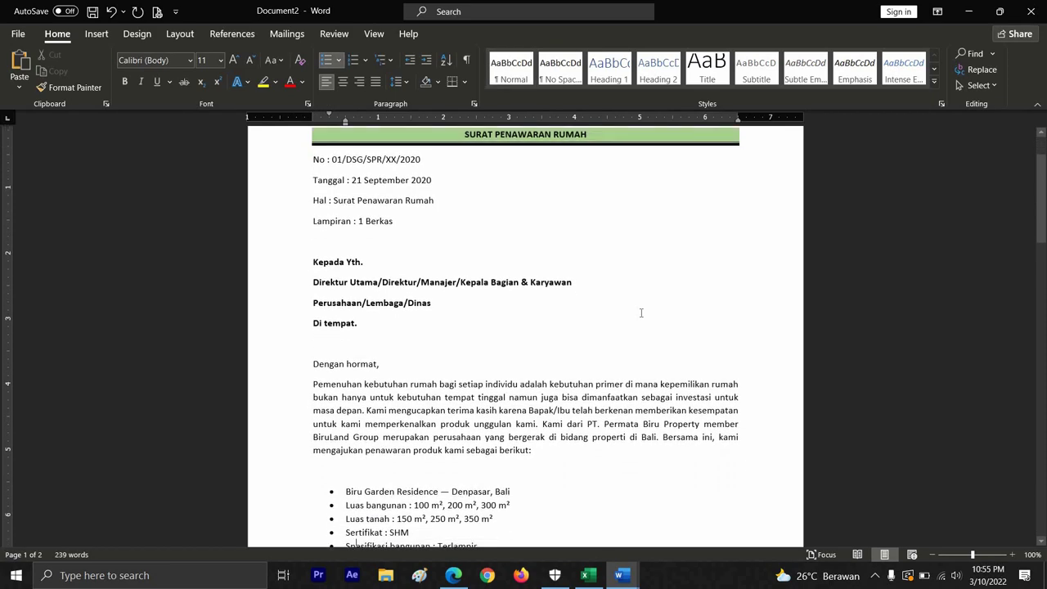
key("Down")
key("Down")
key("Down")
key("Down")
key("Down")
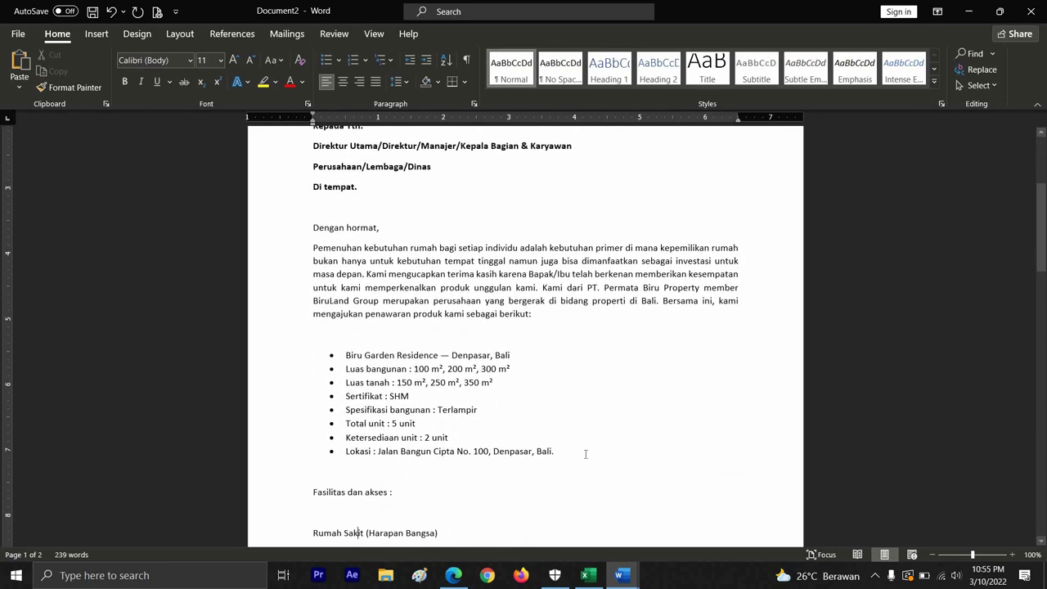
key("shift+Up")
key("shift+Up")
key("shift+Up")
key("shift+Up")
key("shift+Up")
key("shift+Up")
key("shift+Up")
key("shift+Up")
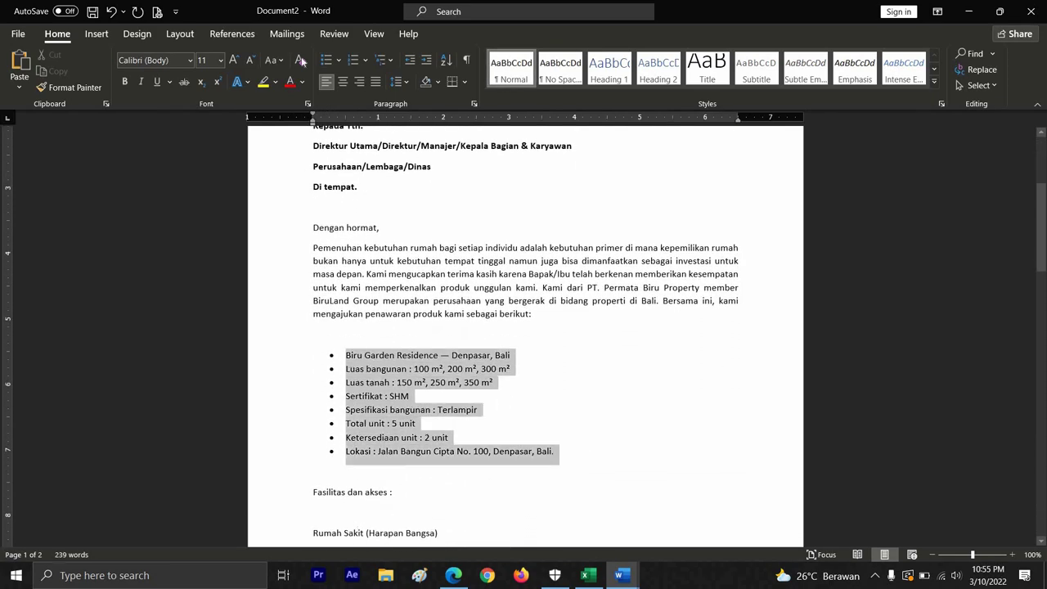
left_click(328, 59)
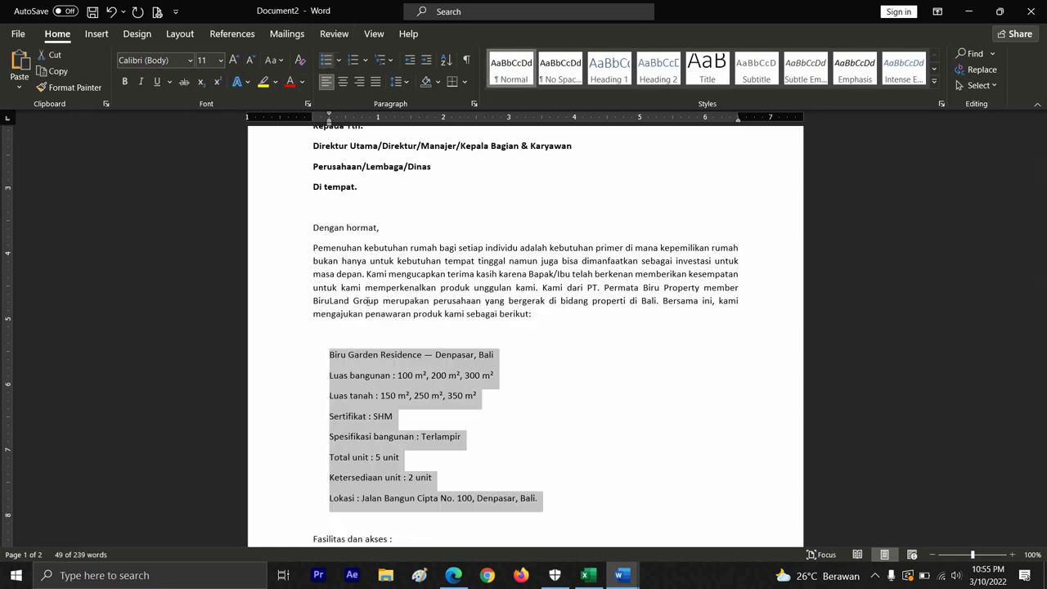
Apply solid round bullets to the property details lines from "Biru Garden Residence" to "Lokasi"
left_click(456, 442)
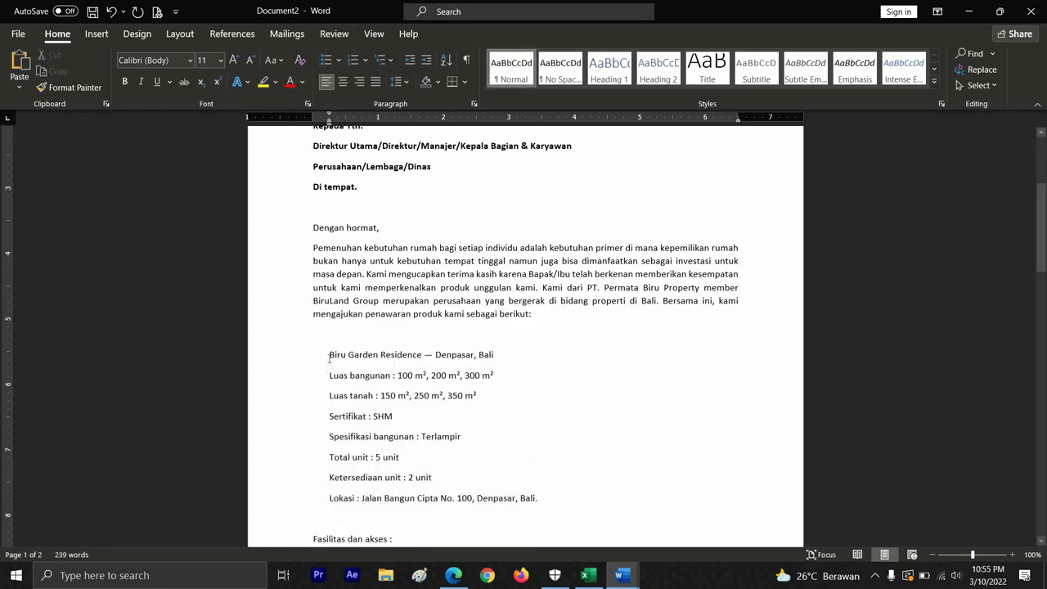
left_click_drag(329, 354, 543, 496)
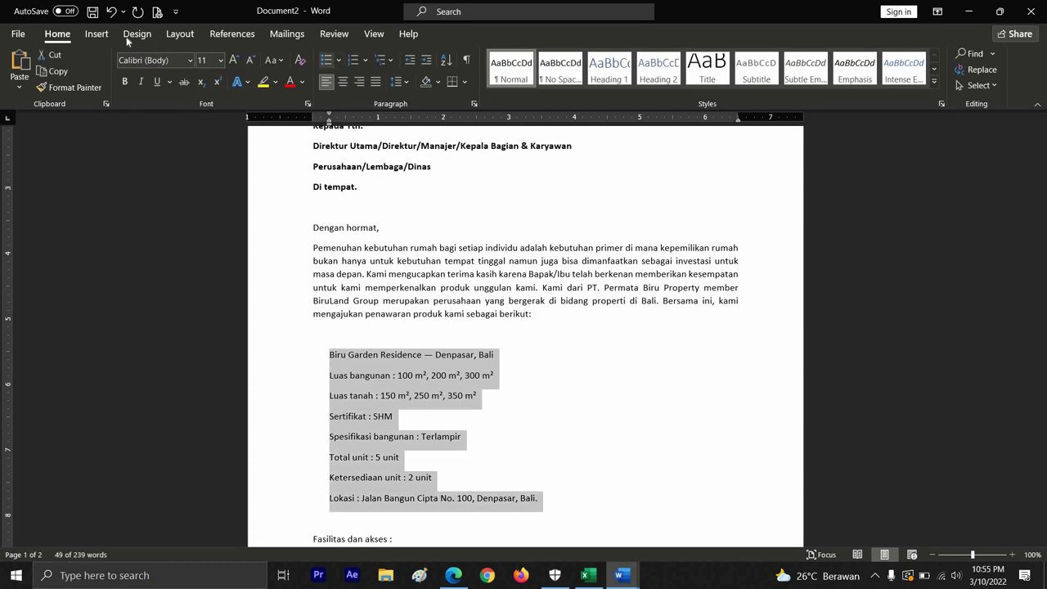
left_click(338, 60)
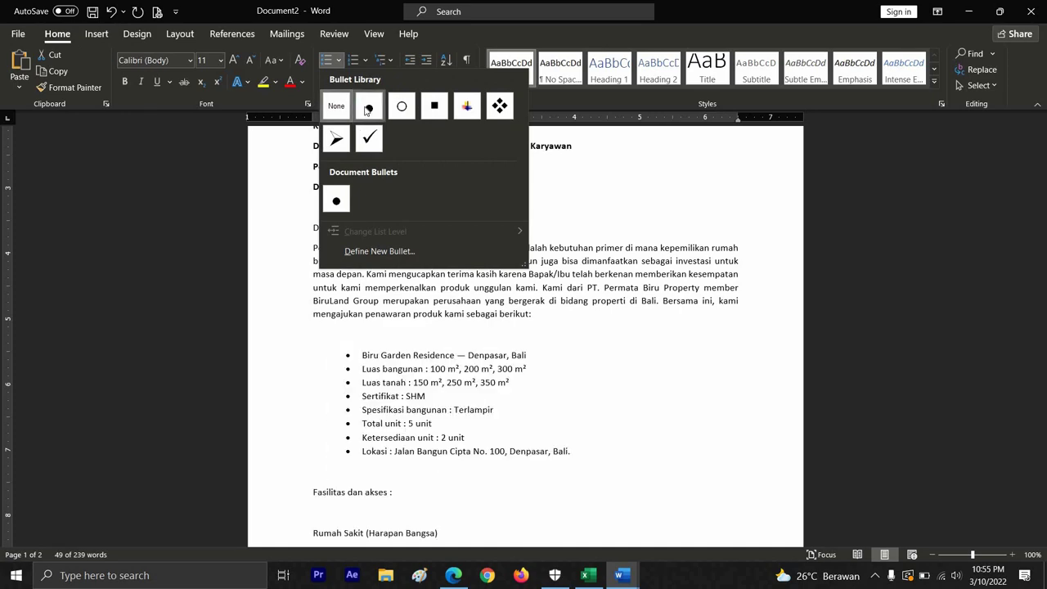
left_click(851, 364)
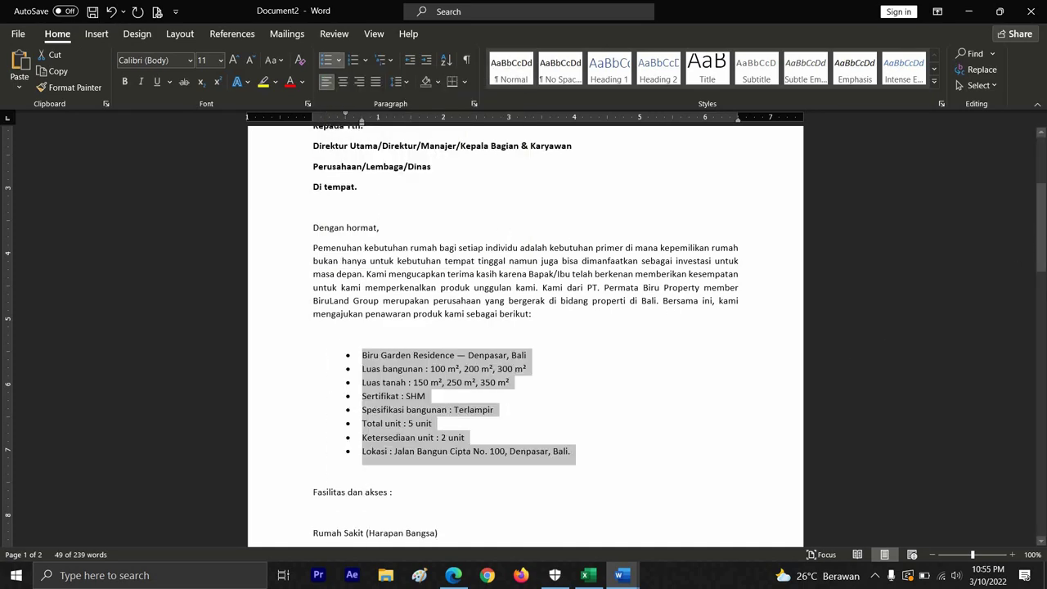
Apply check mark bullets to the facility lines from "Rumah Sakit" to "Minimarket"
scroll(506, 298, "down", 7)
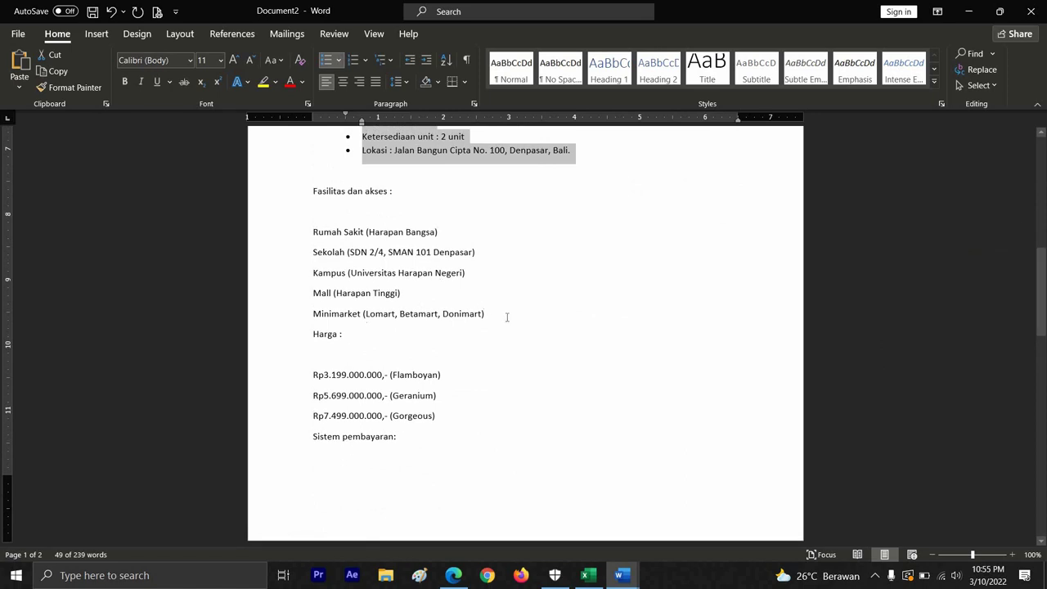
left_click_drag(489, 316, 312, 232)
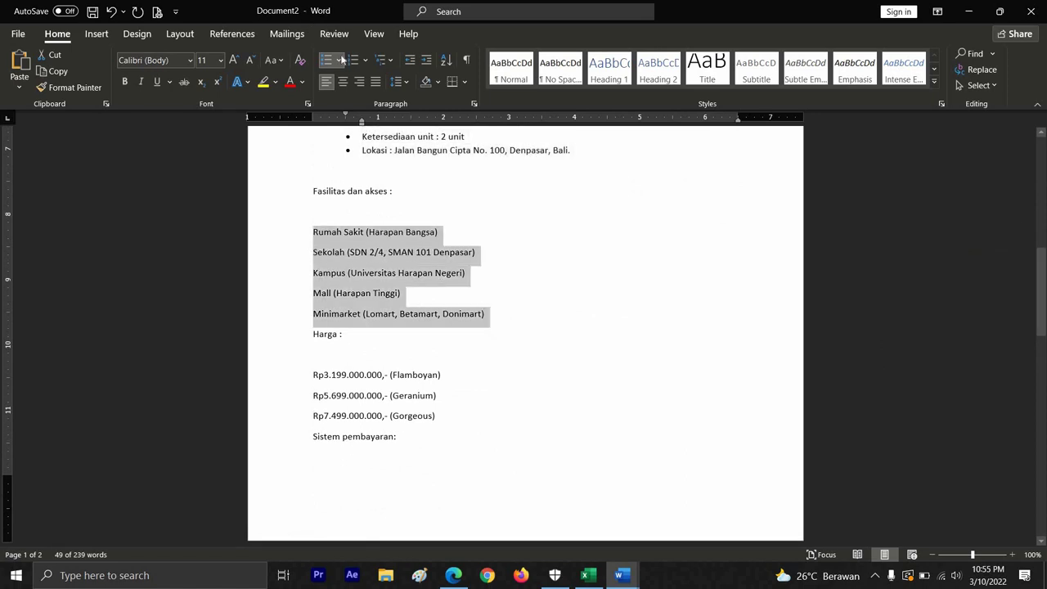
left_click(339, 60)
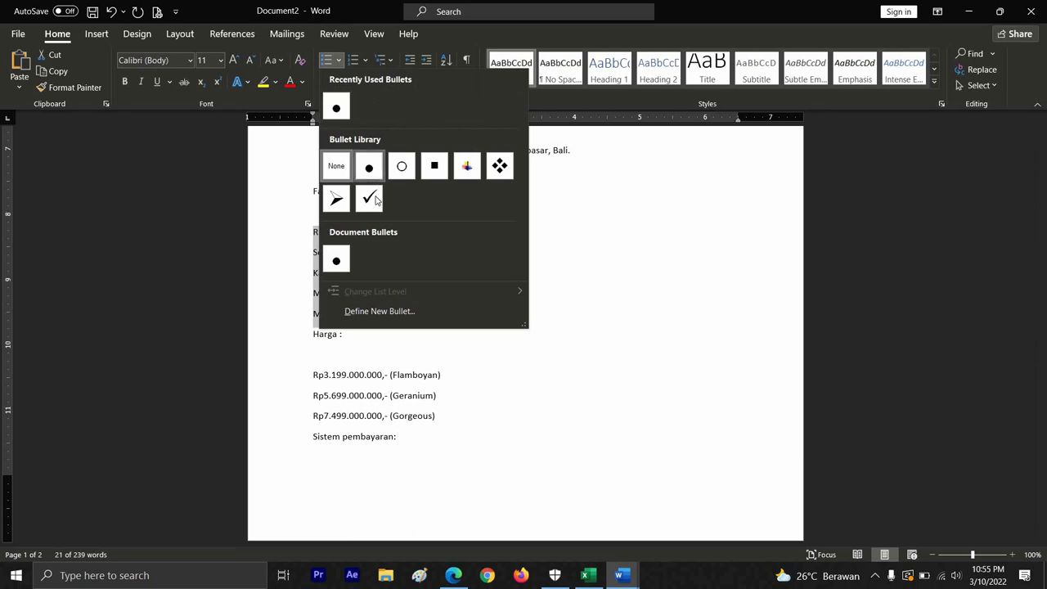
left_click(373, 197)
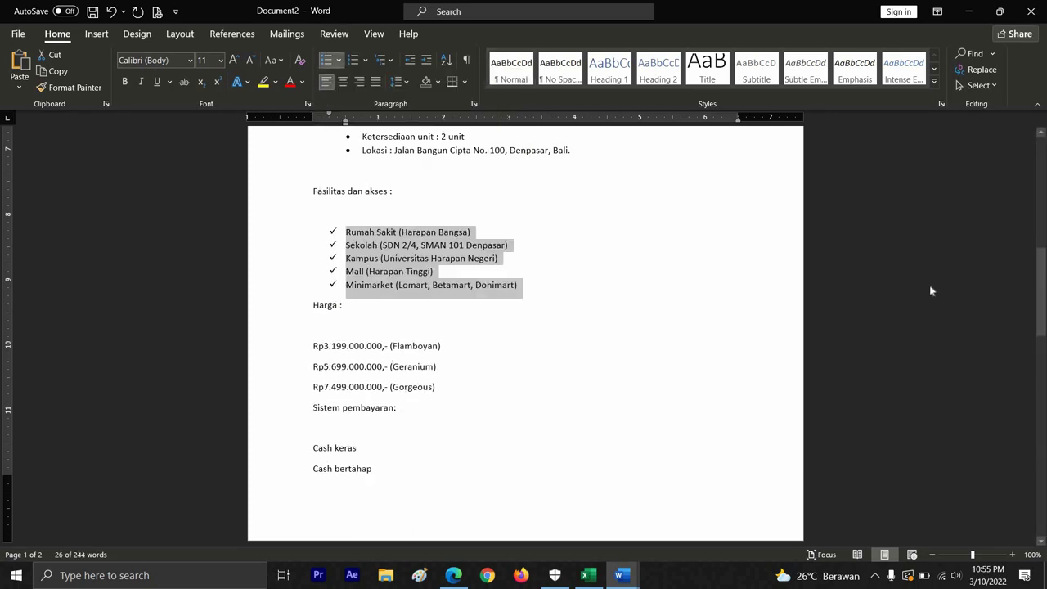
Delete the empty line above the "Biru Garden Residence" bulleted list
left_click_drag(1041, 292, 1044, 210)
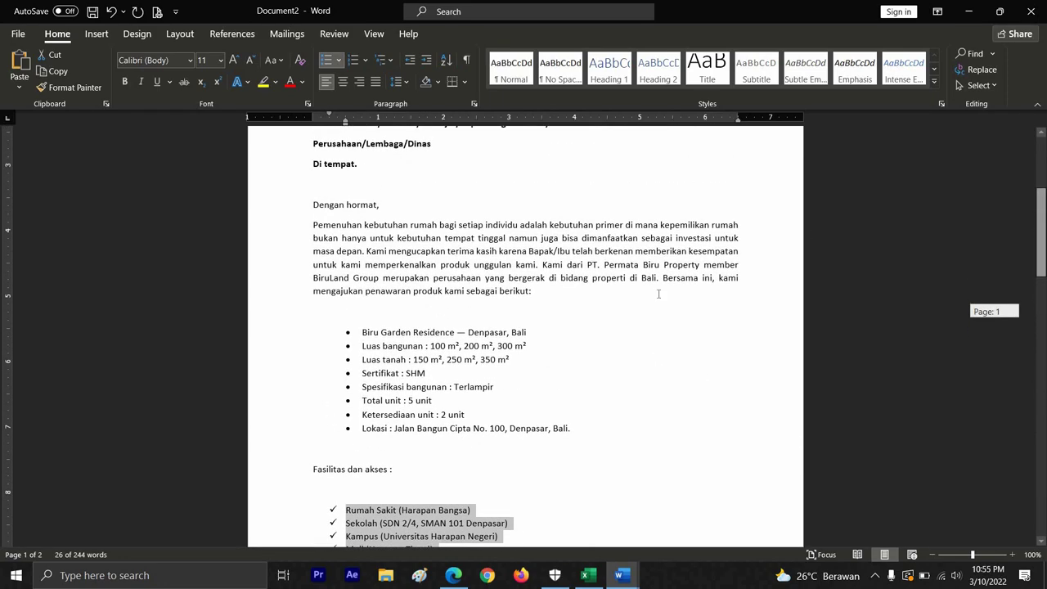
left_click(533, 311)
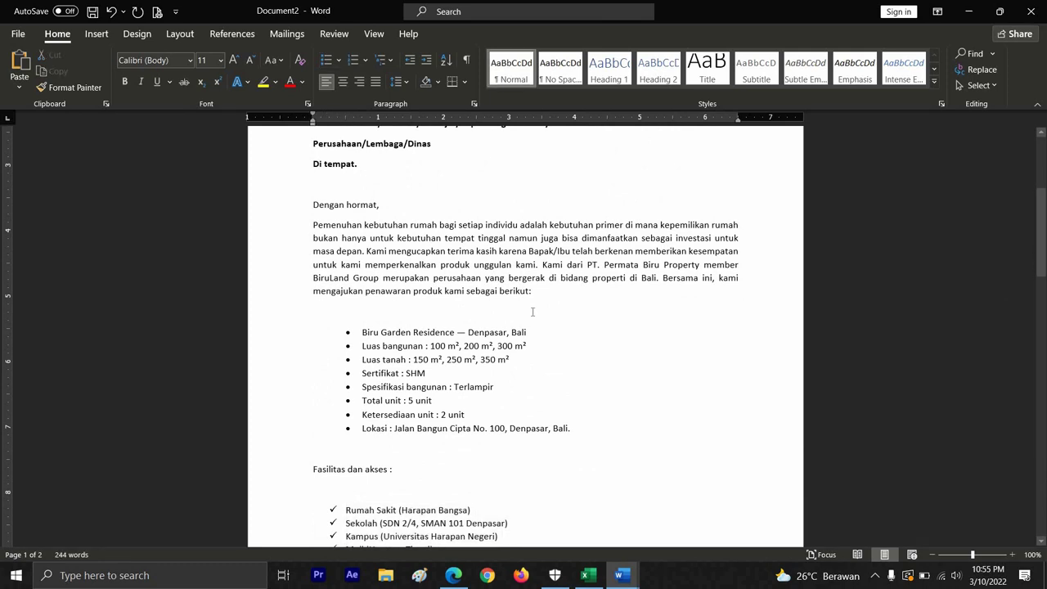
key("Delete")
Make the heading "Fasilitas dan akses :" bold and italic
left_click(446, 449)
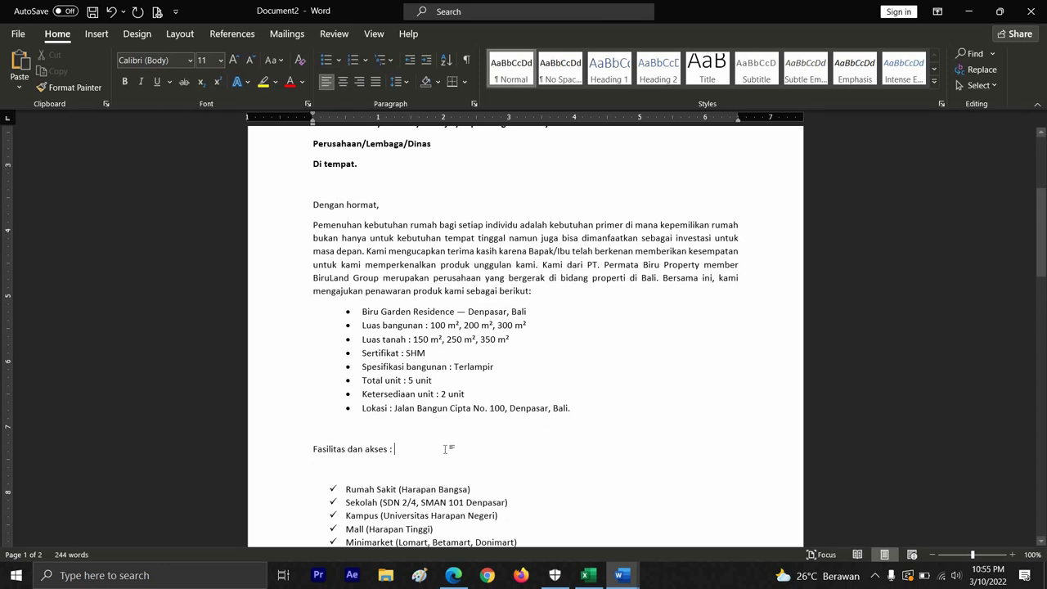
triple_click(446, 453)
key("ctrl+b")
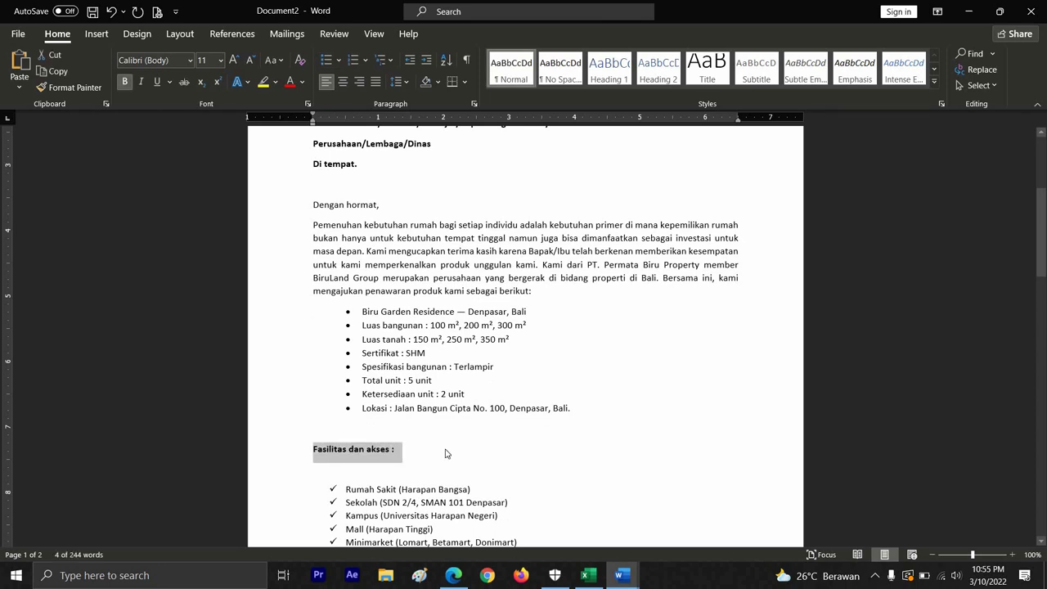
key("ctrl+i")
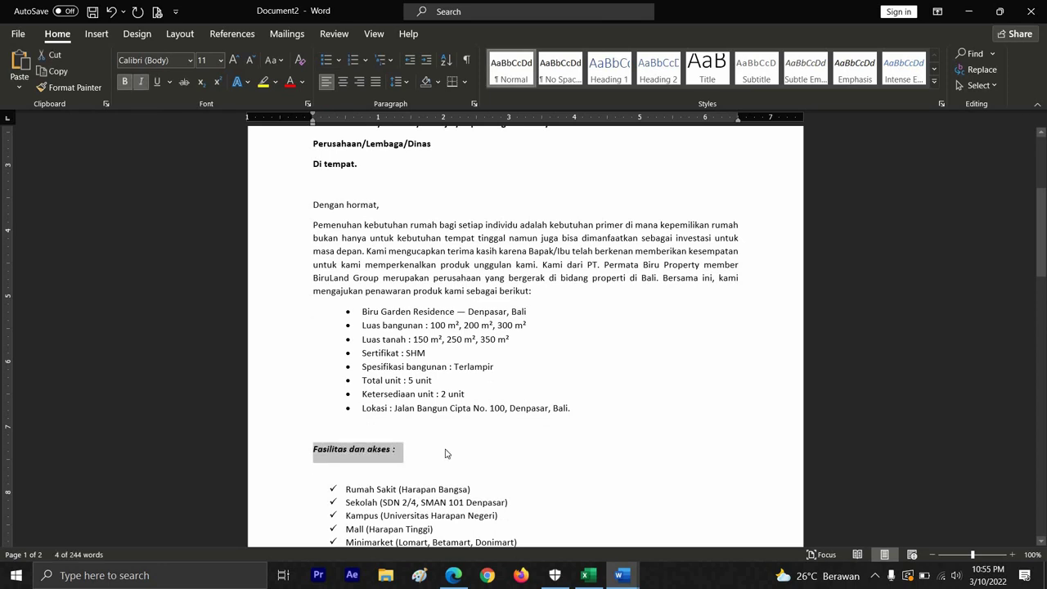
Delete the empty lines directly above and below the heading "Fasilitas dan akses :"
key("Up")
key("Delete")
key("Down")
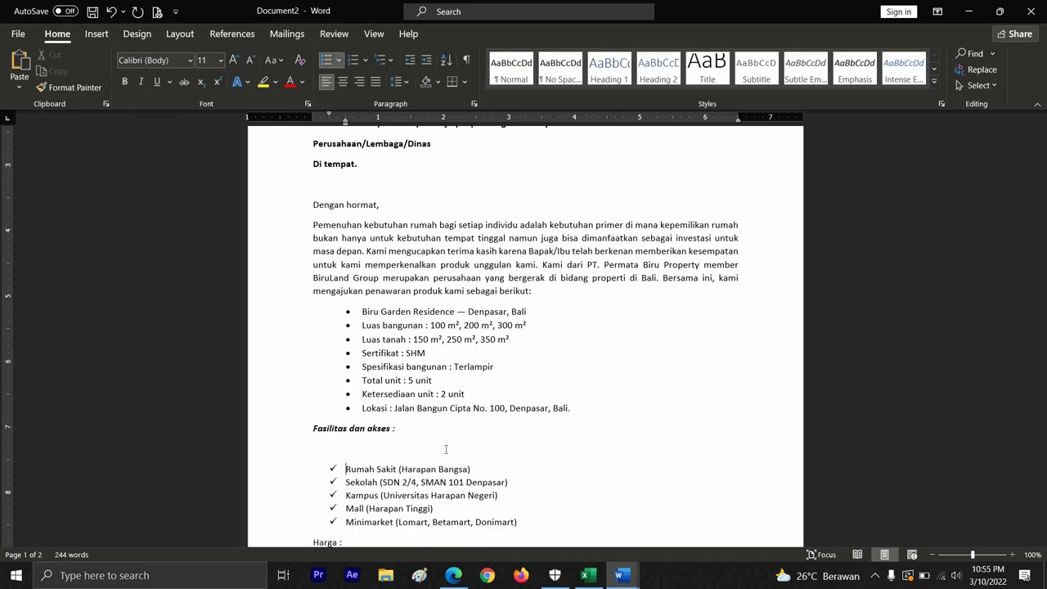
key("Delete")
Insert a table with three columns and two rows on the empty line below "Harga :"
key("Down")
key("Down")
key("Down")
key("Down")
key("Down")
key("Down")
key("Down")
key("Down")
key("Down")
key("Down")
key("Down")
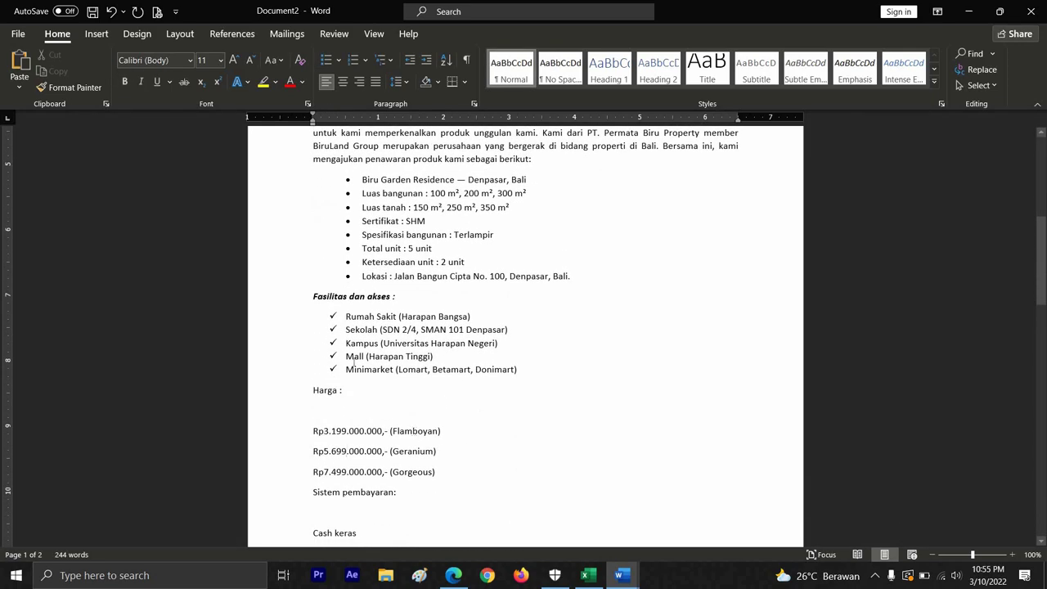
left_click(96, 33)
left_click(98, 73)
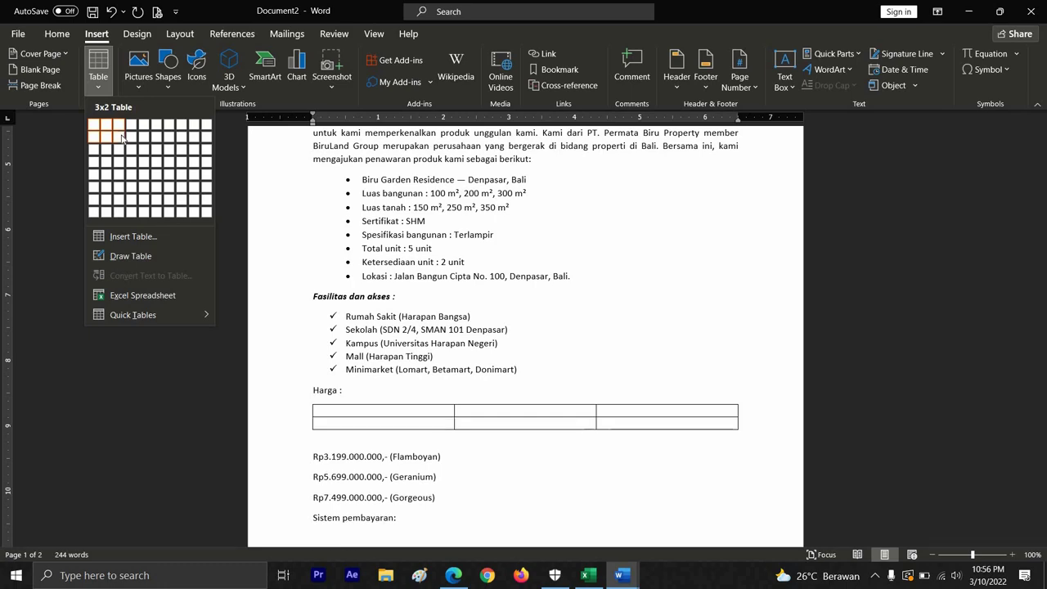
left_click(118, 138)
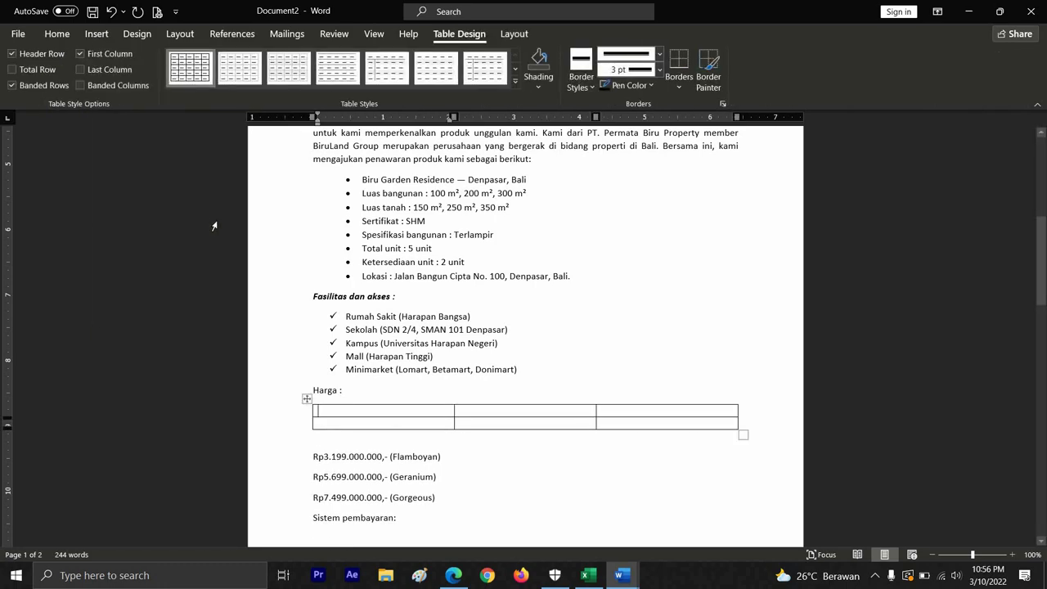
Fill the table's second row with the prices "Rp3.199.000.000,", "Rp5.699.000.000" and "Rp7.499.000.000"
scroll(214, 226, "down", 1)
left_click(385, 376)
type("Rp3.199.000.000,")
left_click(524, 376)
type("Rp5.699.000.000")
left_click_drag(314, 450, 382, 451)
key("ctrl+c")
left_click(619, 375)
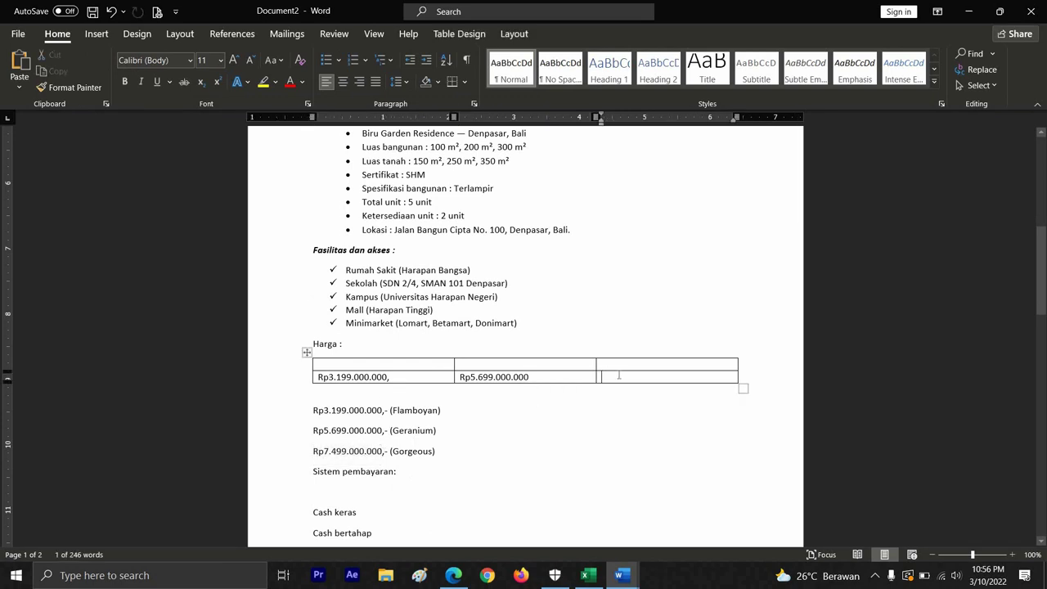
key("ctrl+v")
Fill the table's first row with the house types "Flamboyan", "Geranium" and "Gorgeous"
left_click(386, 365)
type("Fa")
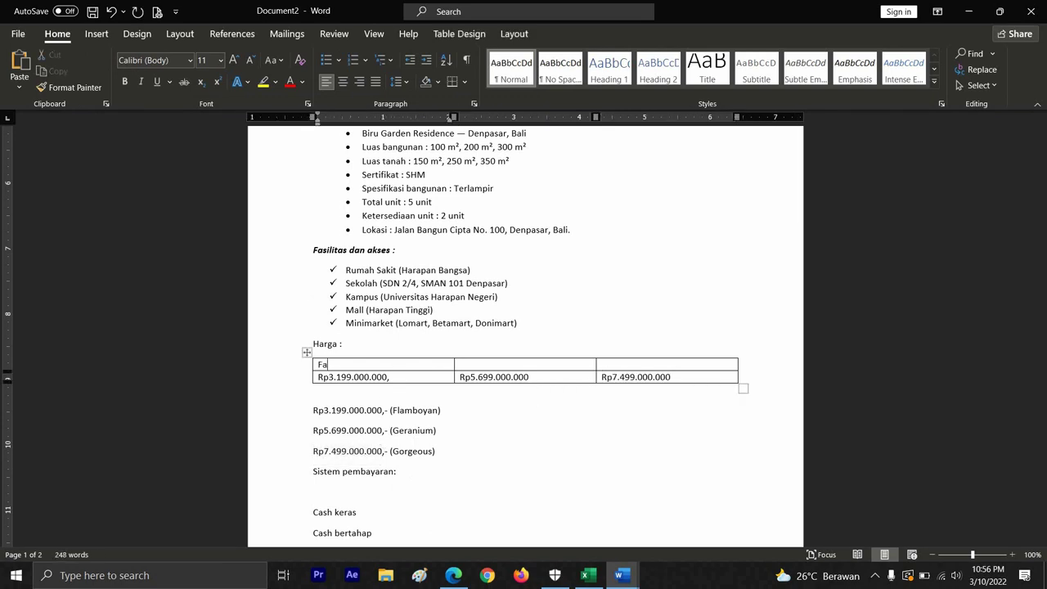
type("amboyan")
key("Tab")
type("Geranium")
key("Tab")
type("Gorgeous")
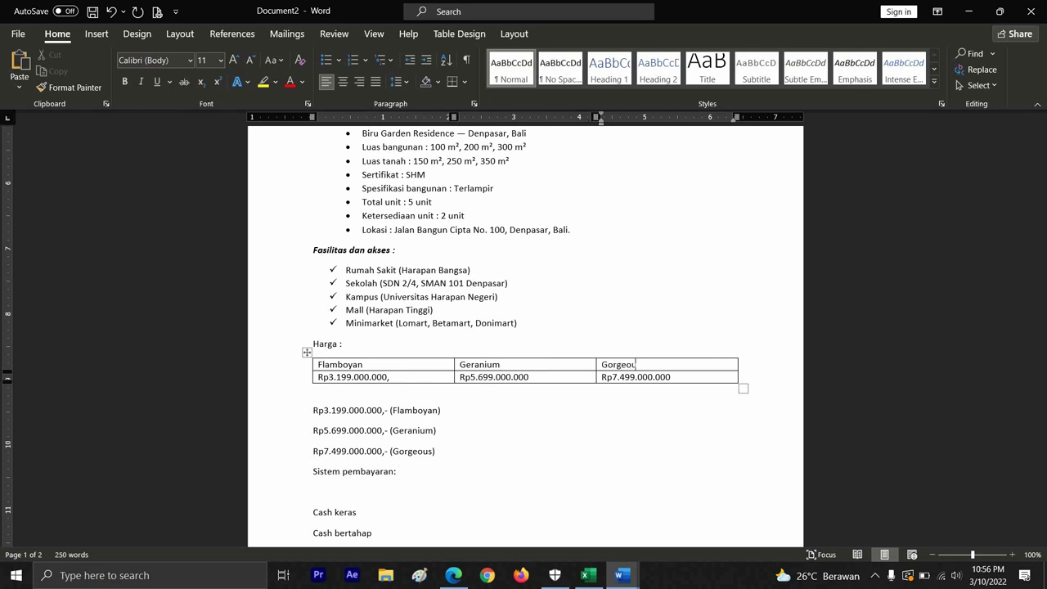
Delete the three original price lines for Flamboyan, Geranium and Gorgeous below the table
left_click(437, 430)
key("shift+Up")
key("shift+Up")
key("shift+Home")
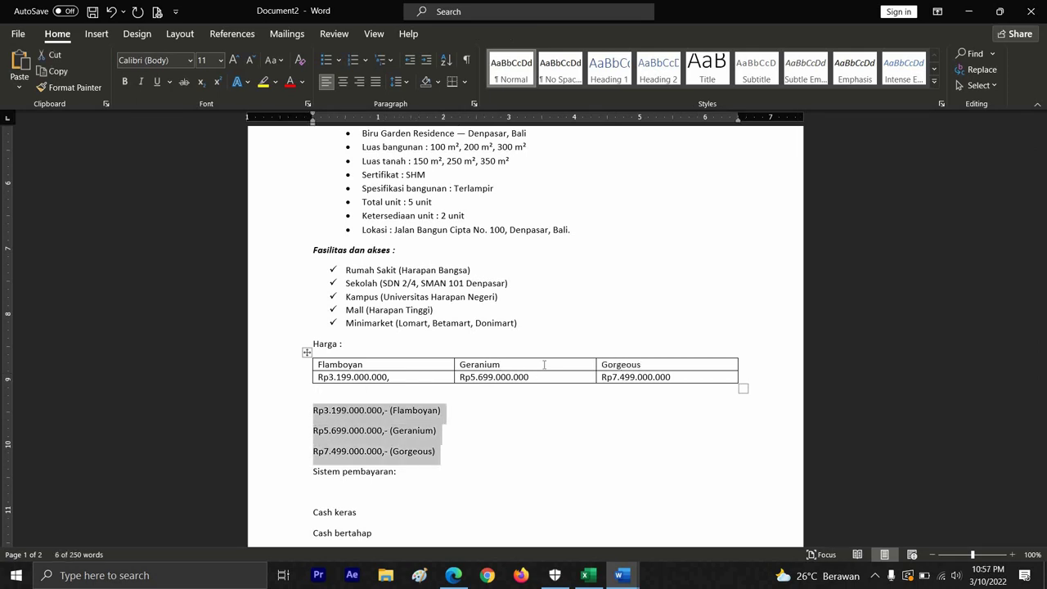
key("Delete")
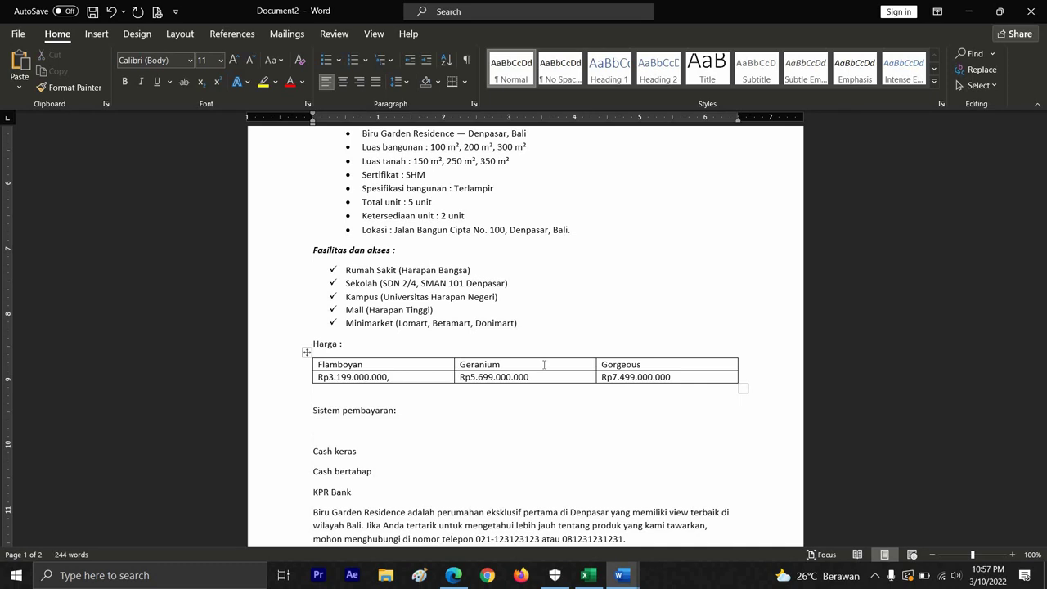
Make the heading "Sistem pembayaran:" bold and italic
key("shift+Down")
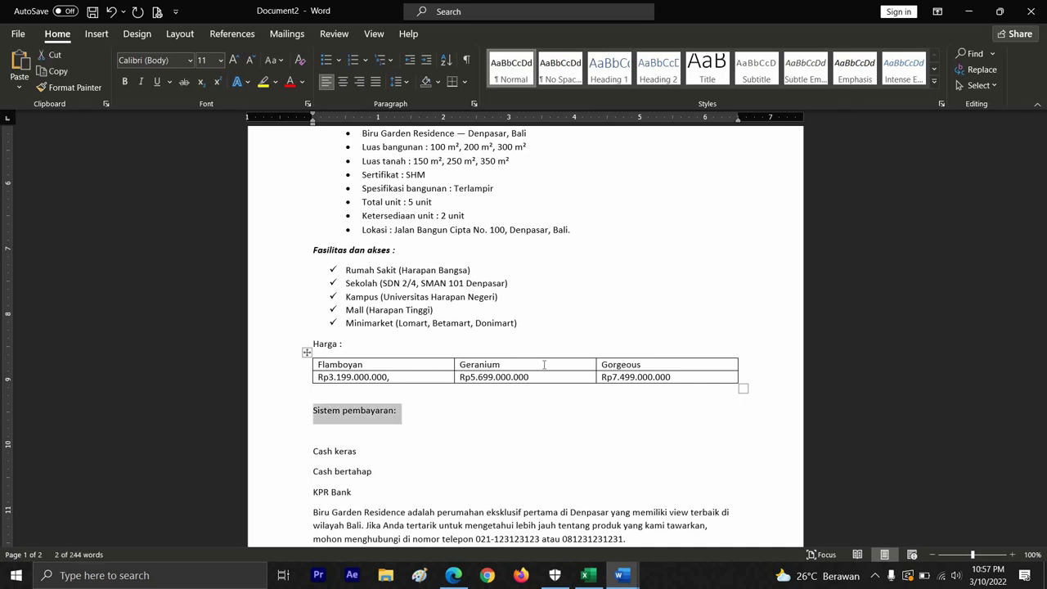
key("ctrl+b")
key("ctrl+i")
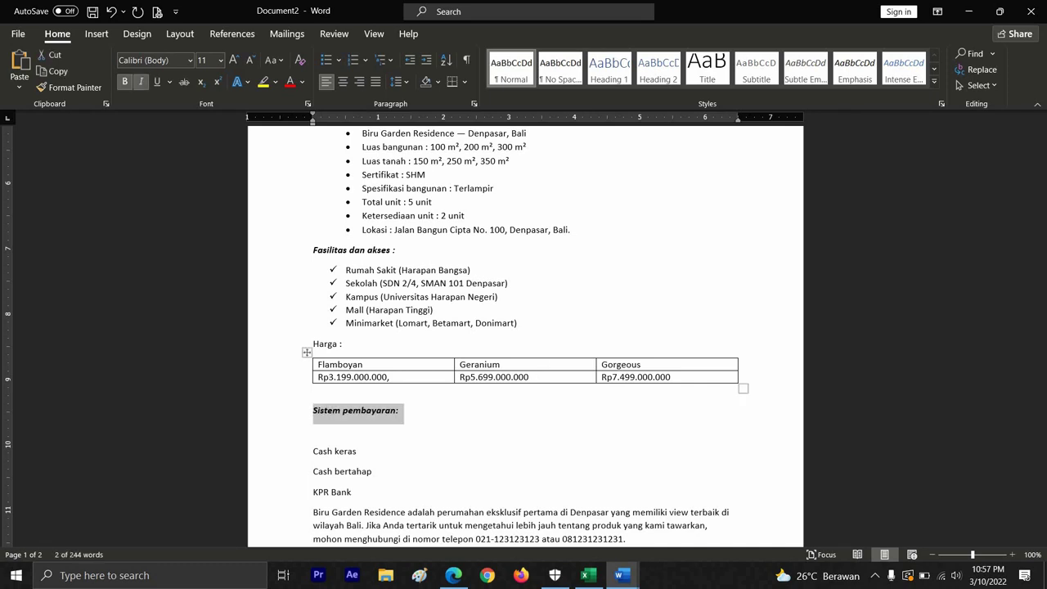
type("300")
key("ctrl+z")
Make the heading "Harga :" above the price table bold and italic
key("Up")
key("Up")
key("Up")
key("Up")
key("shift+End")
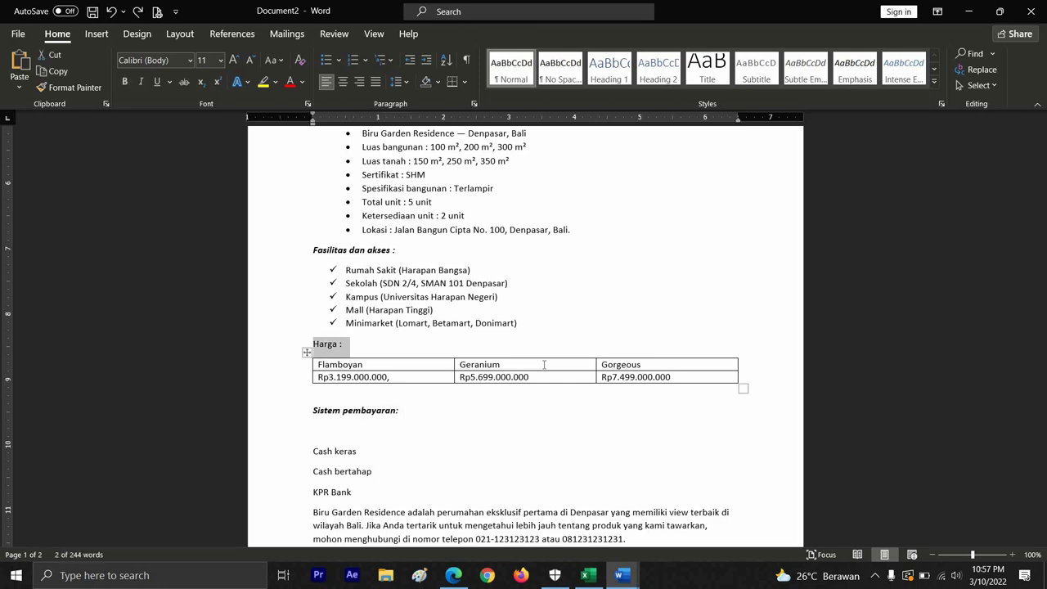
key("shift+Left")
key("ctrl+b")
key("ctrl+i")
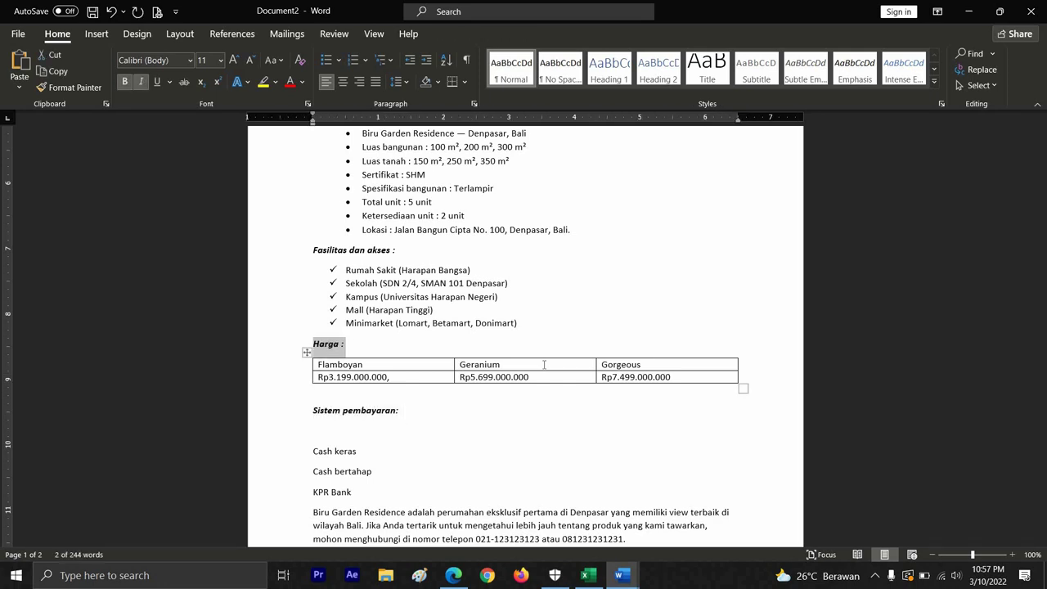
Delete the empty line between "Sistem pembayaran:" and "Cash keras"
key("Down")
key("Down")
key("Down")
key("Down")
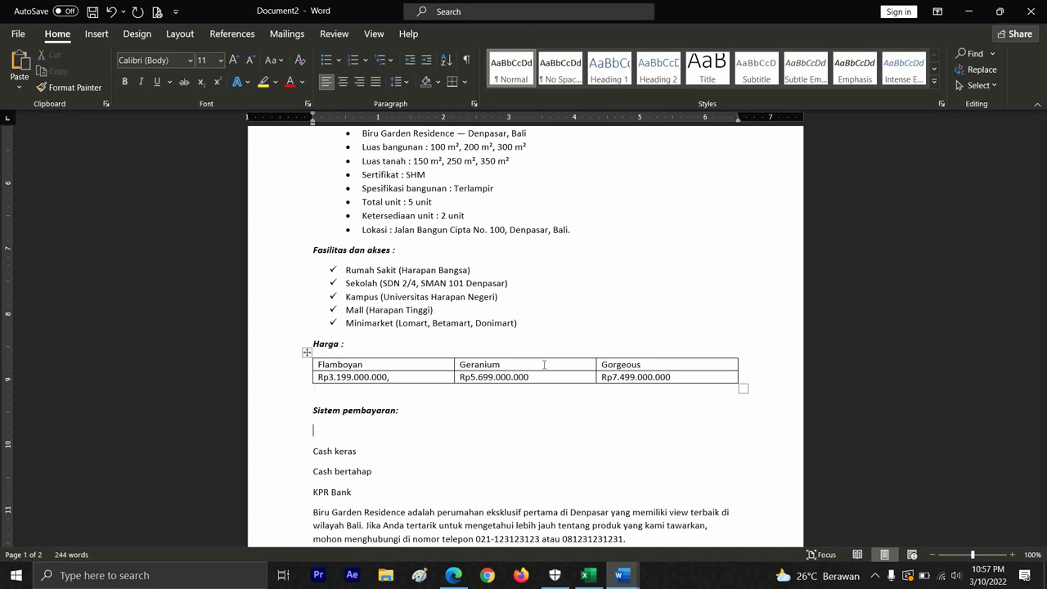
key("Delete")
Apply arrowhead bullets to the payment lines "Cash keras", "Cash bertahap" and "KPR Bank"
key("shift+Down")
key("shift+Down")
key("shift+Down")
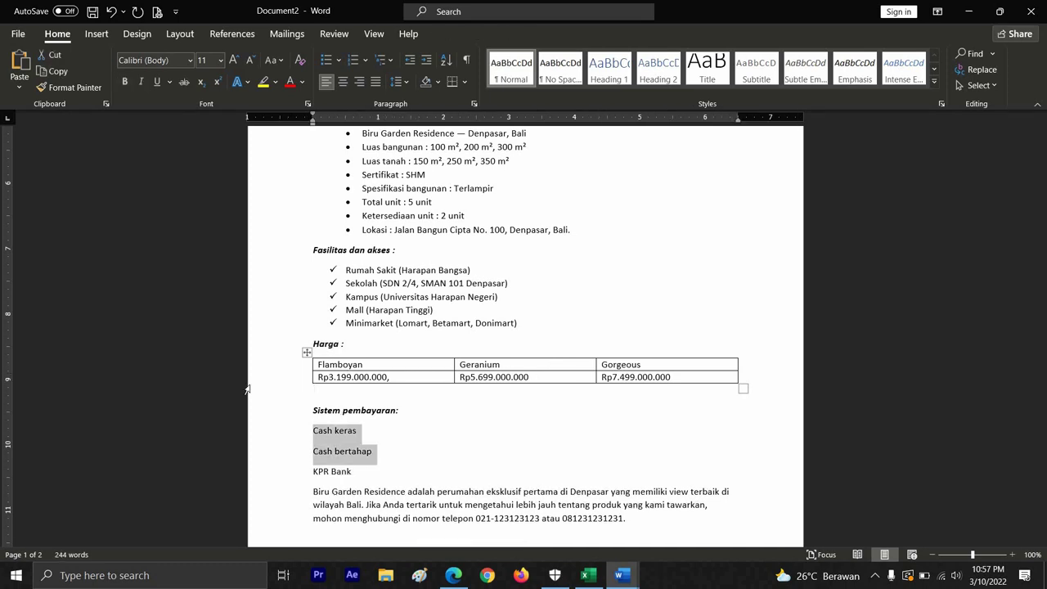
left_click(337, 62)
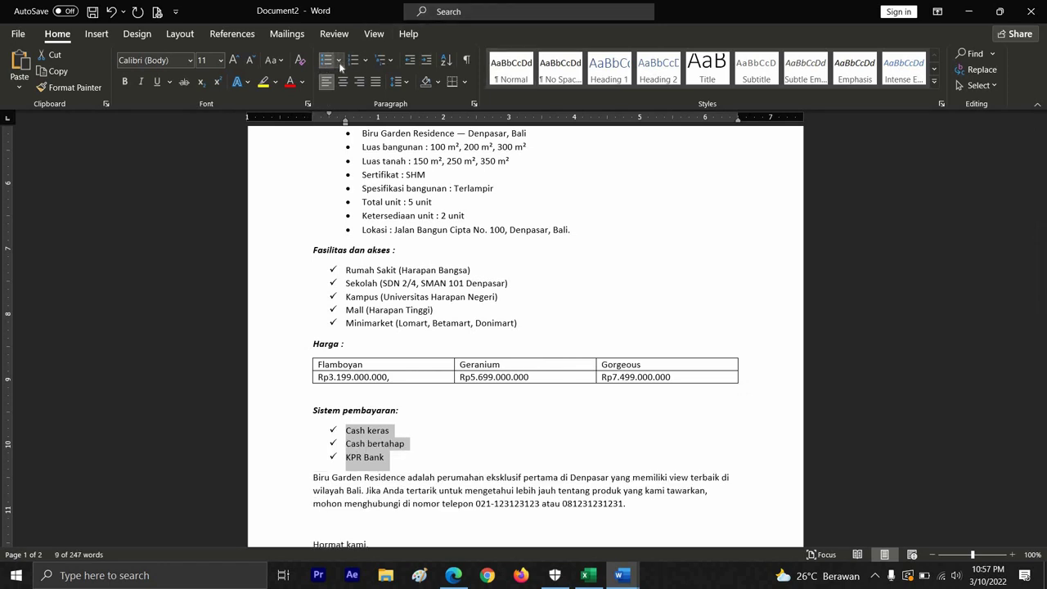
left_click(339, 62)
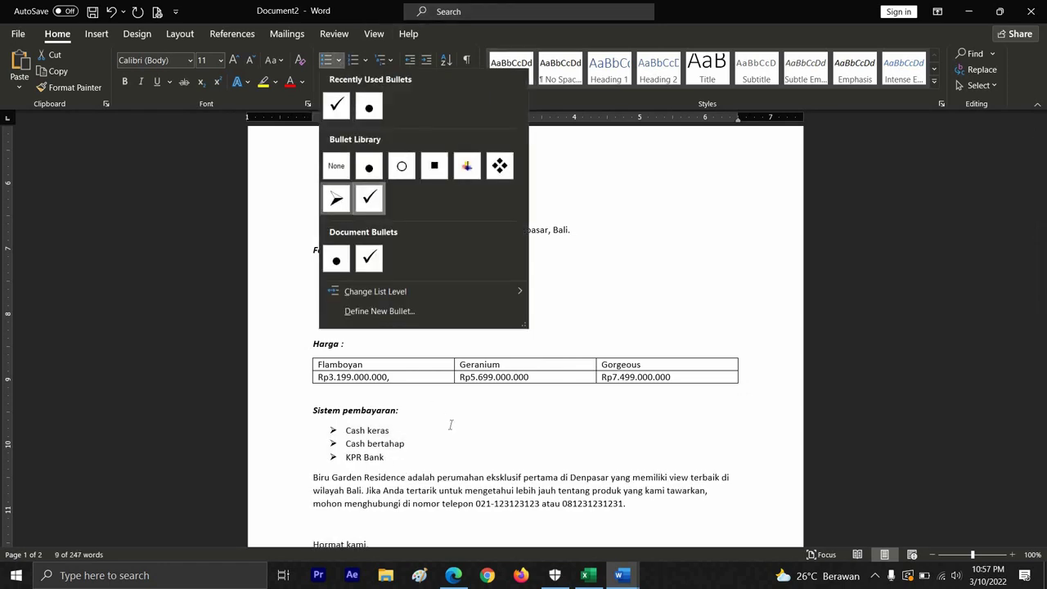
left_click(340, 205)
key("Right")
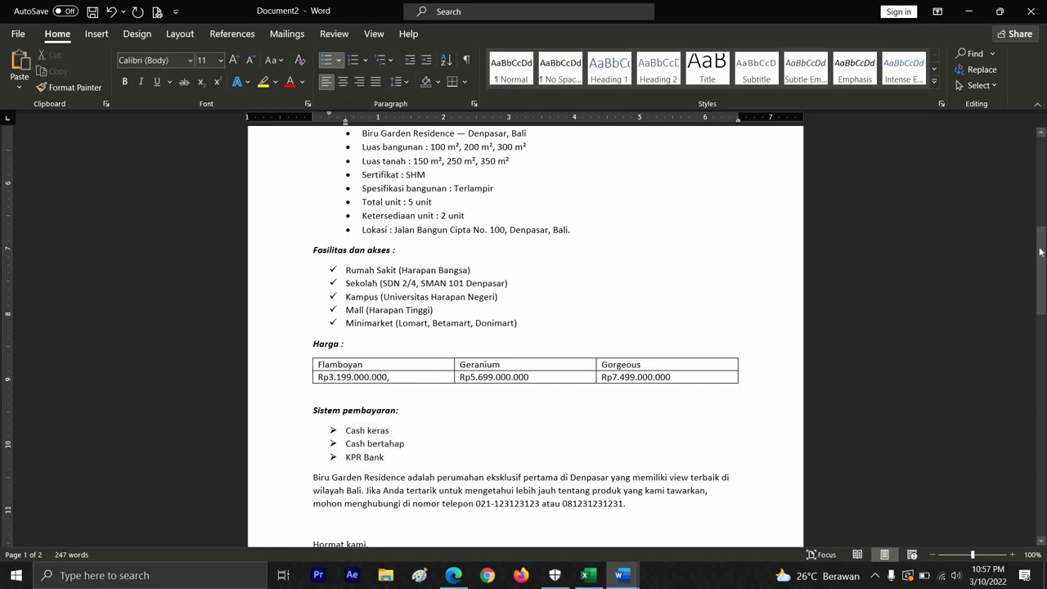
Delete the empty line between "Lampiran : 1 Berkas" and "Kepada Yth."
left_click_drag(1042, 256, 1044, 168)
scroll(531, 356, "up", 1)
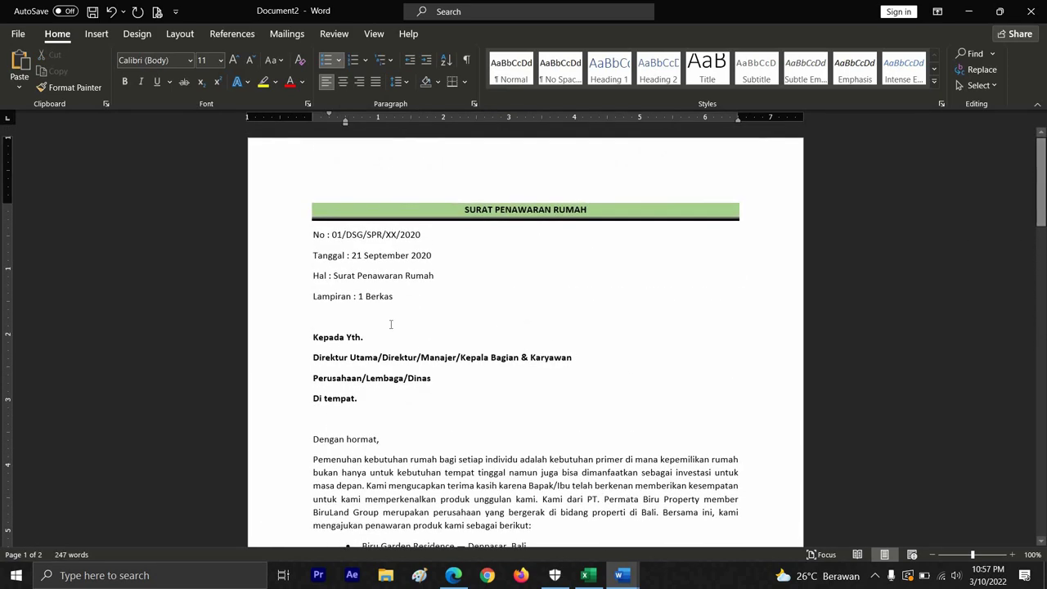
left_click(390, 324)
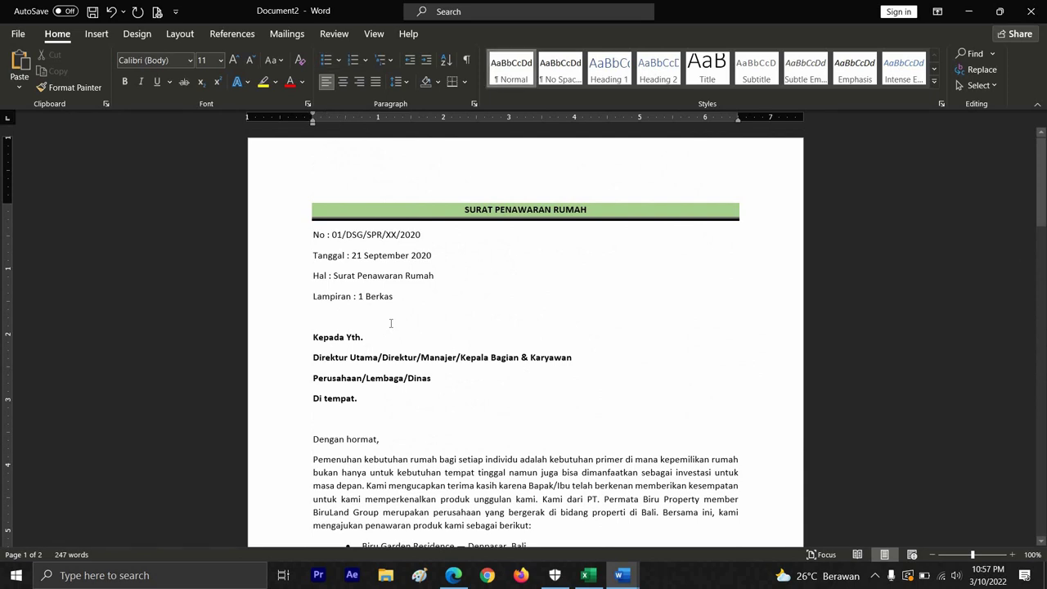
key("Delete")
In the closing block, delete the empty lines above "Hormat kami," and after "PT Permata Biru Property", joining the signatory's name to the company line
key("Down")
key("Down")
key("Down")
key("Down")
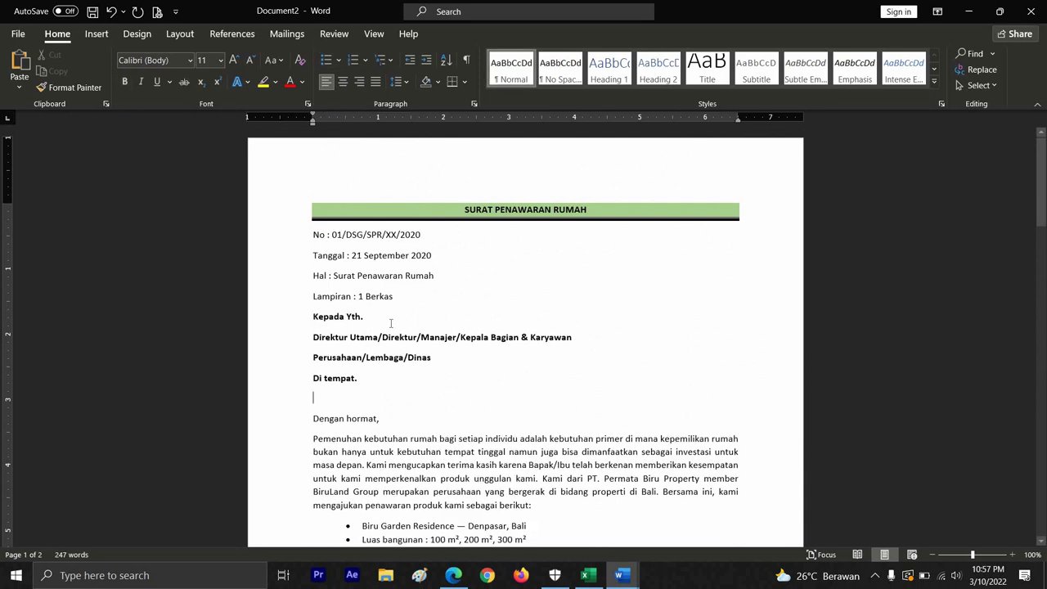
key("Down")
key("Down")
key("Down")
key("Down")
key("Down")
key("Down")
key("Down")
key("Down")
key("Down")
key("Down")
key("Down")
key("Down")
key("Down")
key("Down")
key("Down")
key("Down")
key("Down")
key("Down")
key("Down")
key("Down")
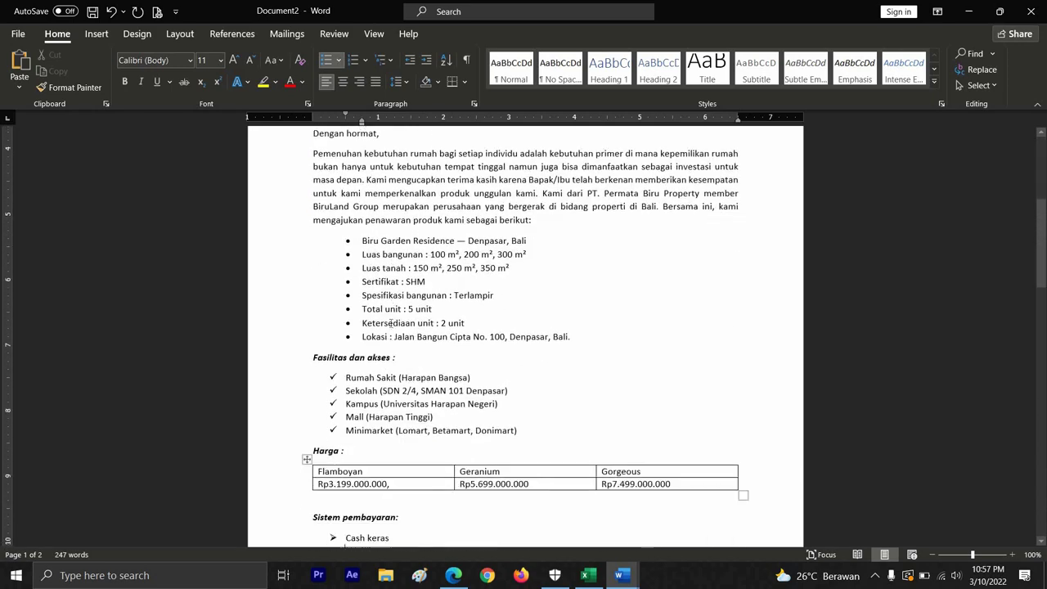
key("Up")
key("Up")
key("Up")
key("Up")
key("Up")
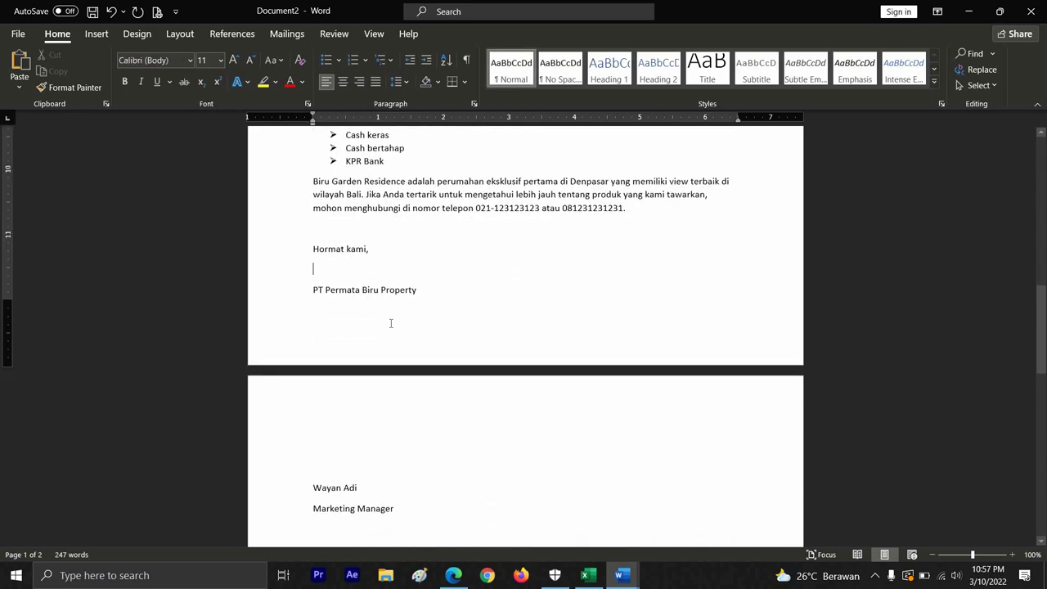
key("Delete")
key("Delete")
key("Delete")
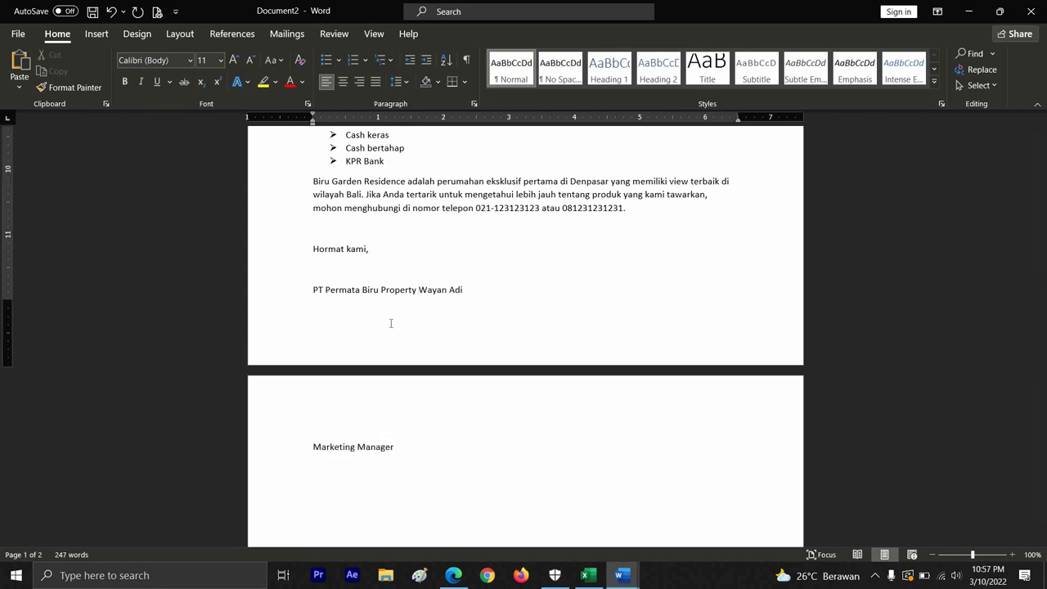
key("BackSpace")
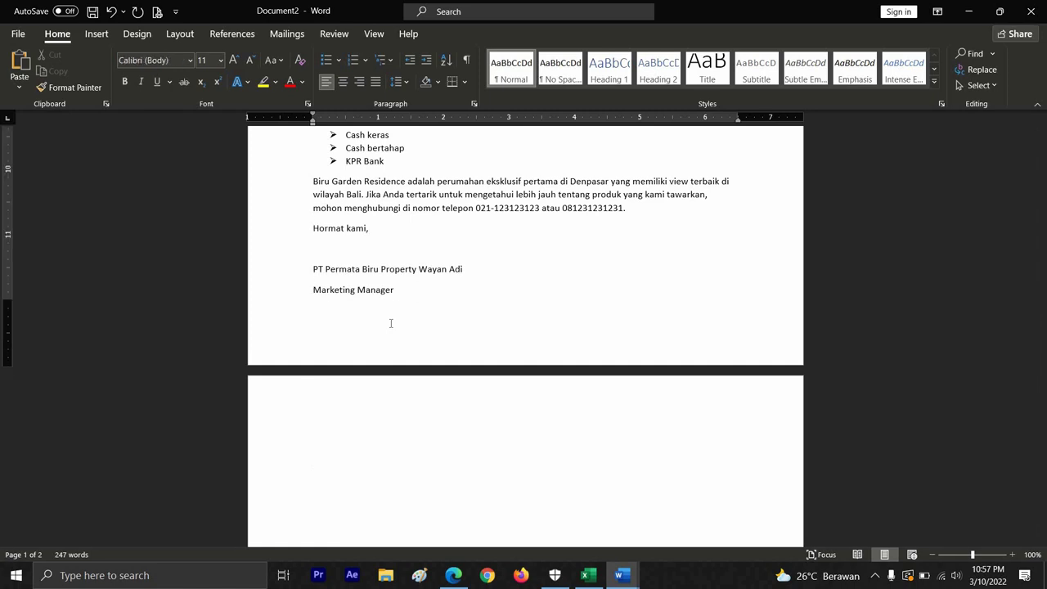
scroll(391, 324, "up", 3)
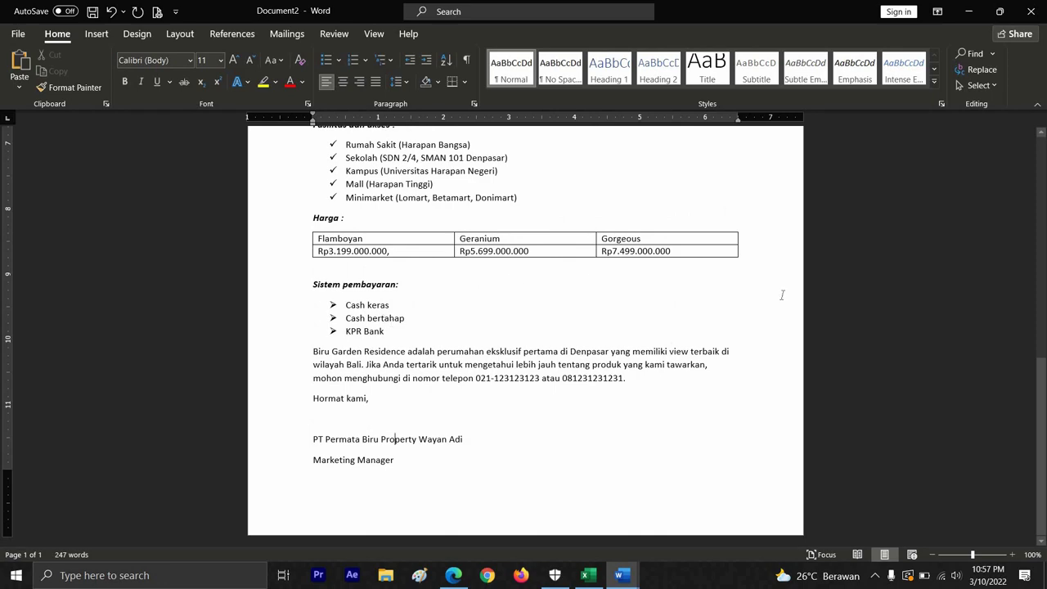
Save the letter to the Desktop as a PDF named "Sunsn"
scroll(524, 328, "up", 10)
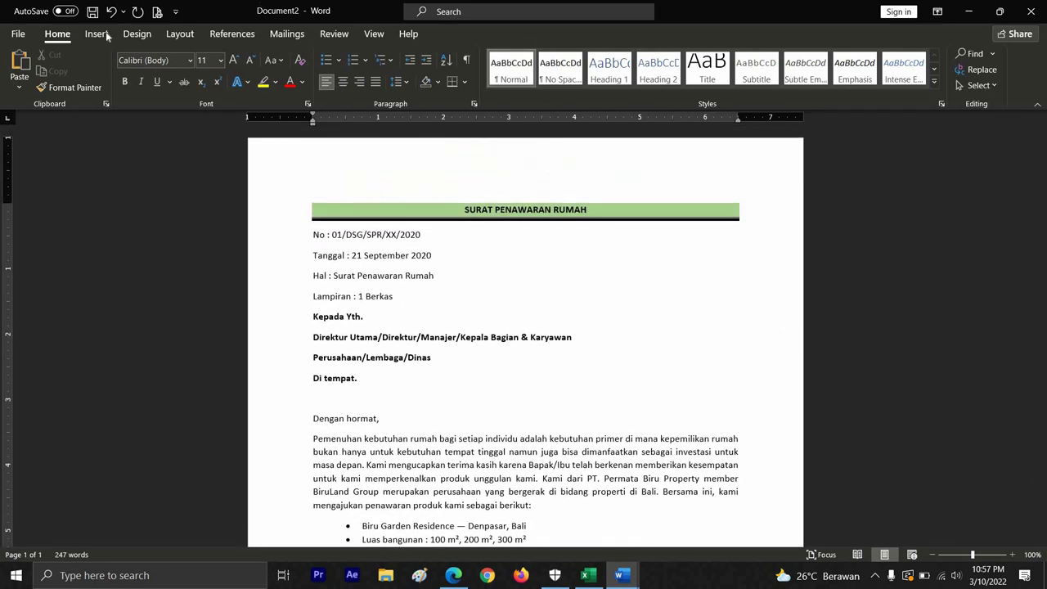
key("alt+f")
left_click(58, 210)
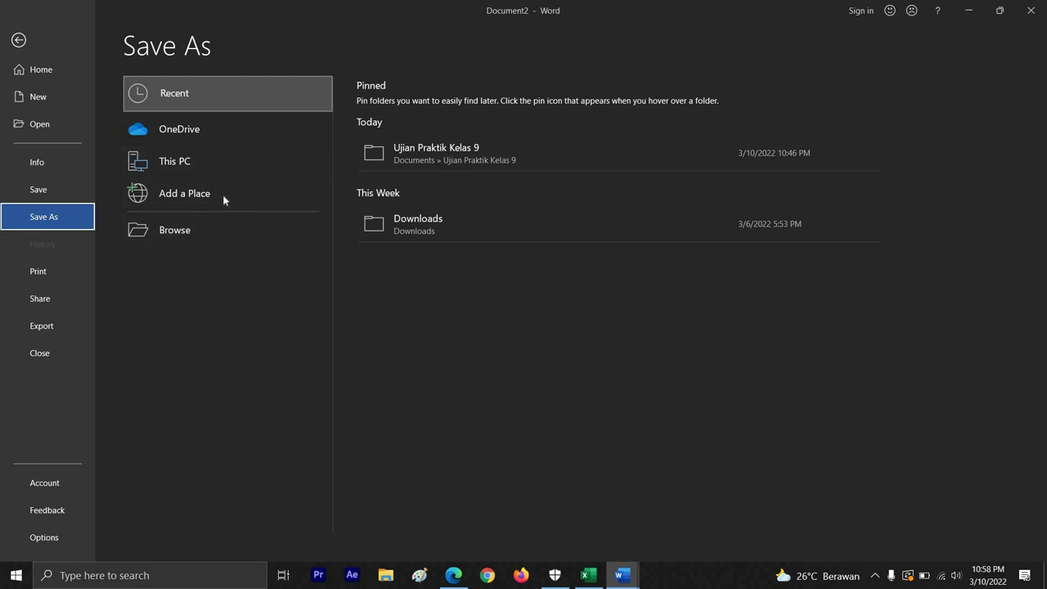
left_click(225, 168)
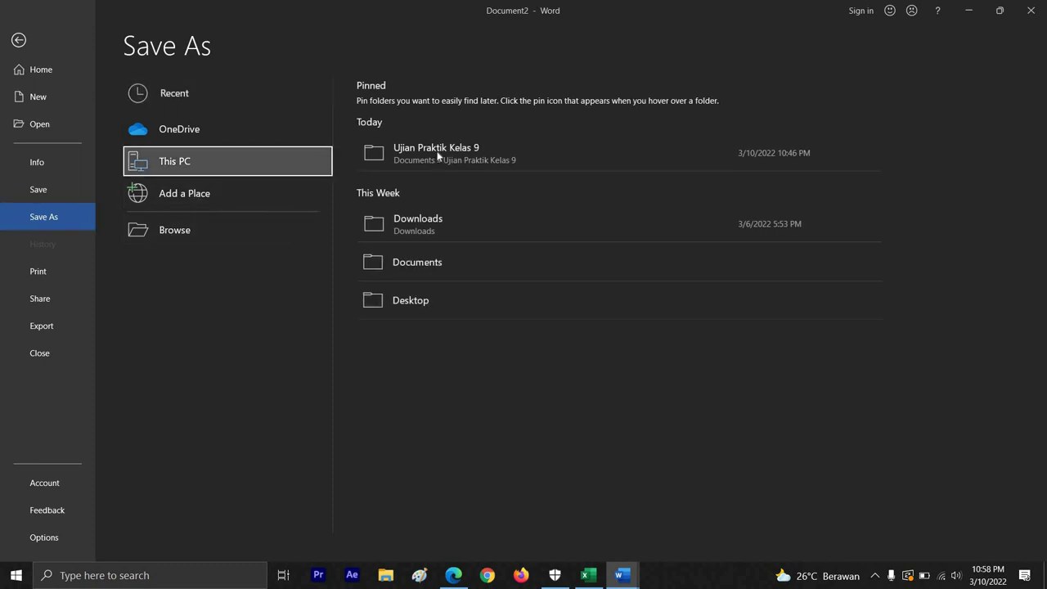
left_click(409, 298)
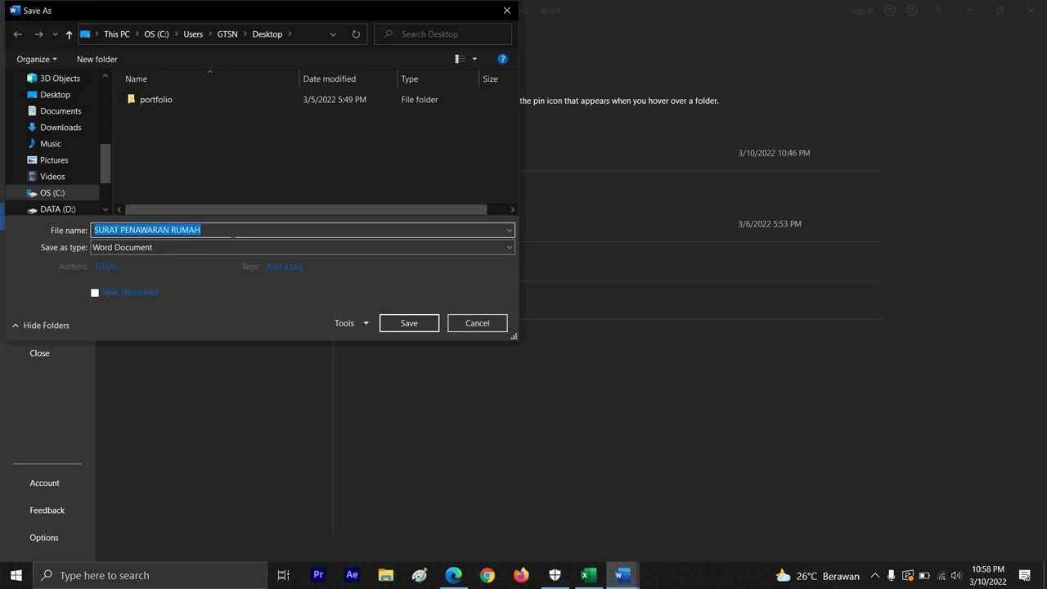
type("Sunsn")
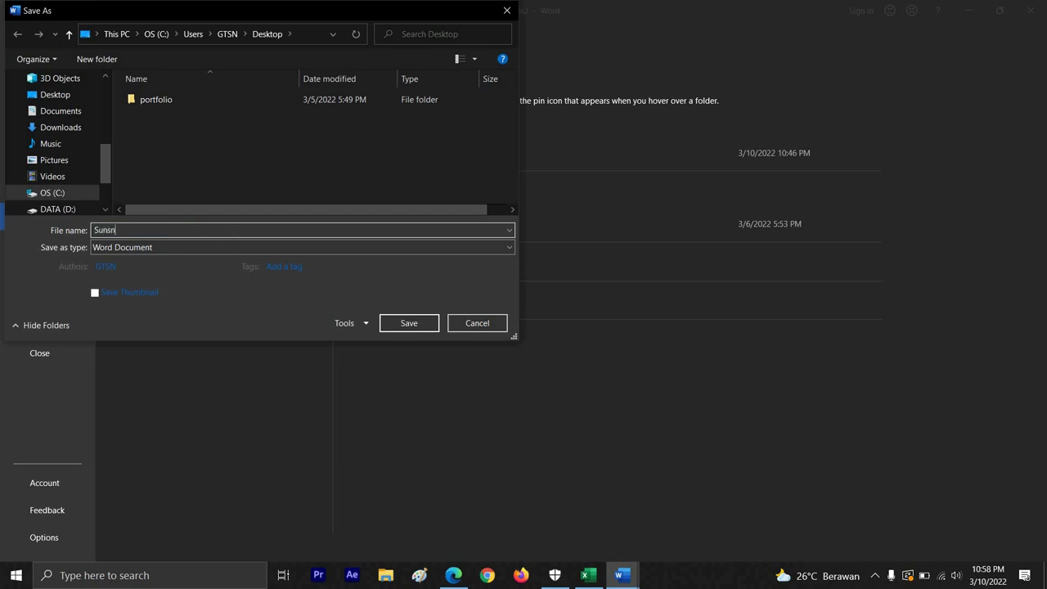
left_click(251, 248)
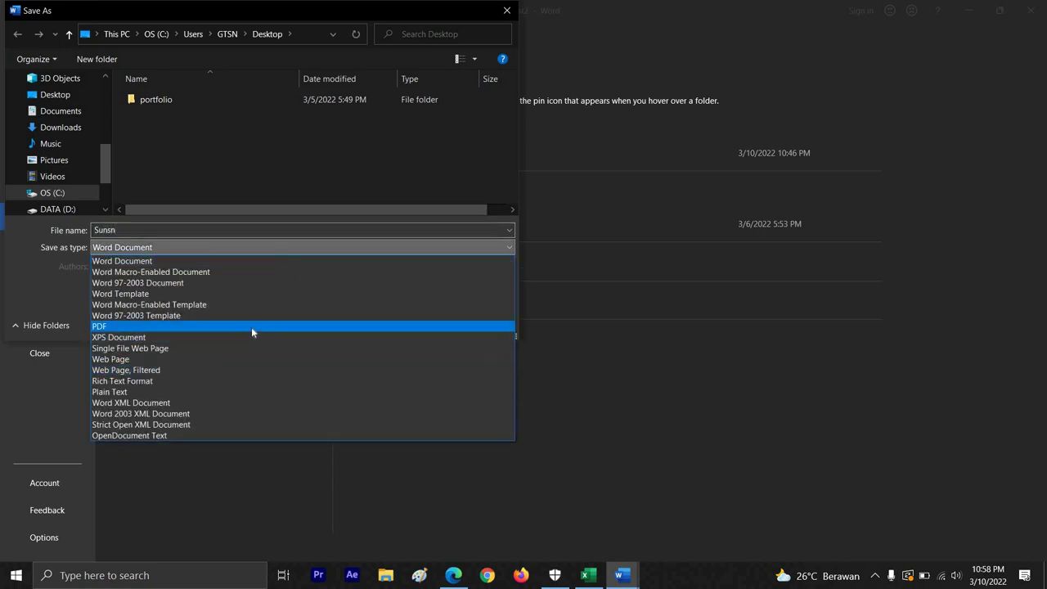
left_click(251, 327)
left_click(406, 358)
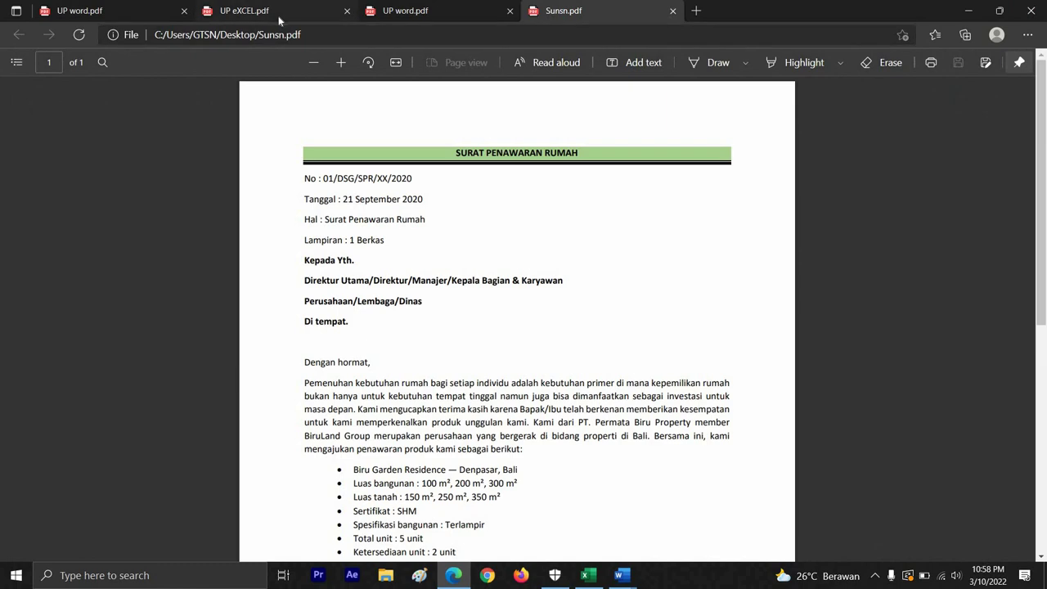
After viewing UP eXCEL.pdf, enter the headers NO, NIS, JK and NILAI in K3:N3 of the UP Excel workbook in Excel
left_click(245, 11)
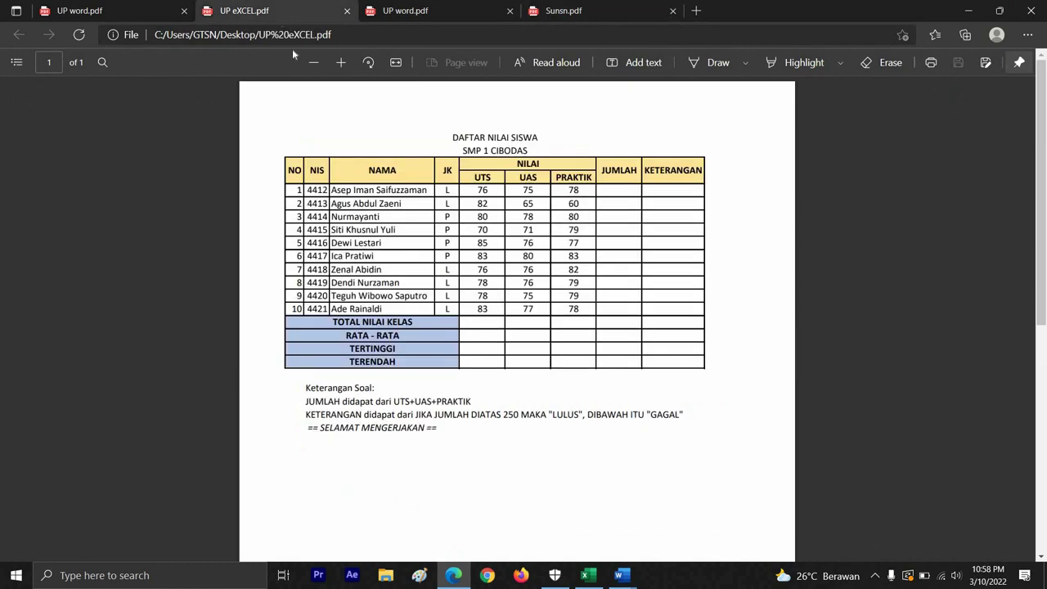
left_click(590, 575)
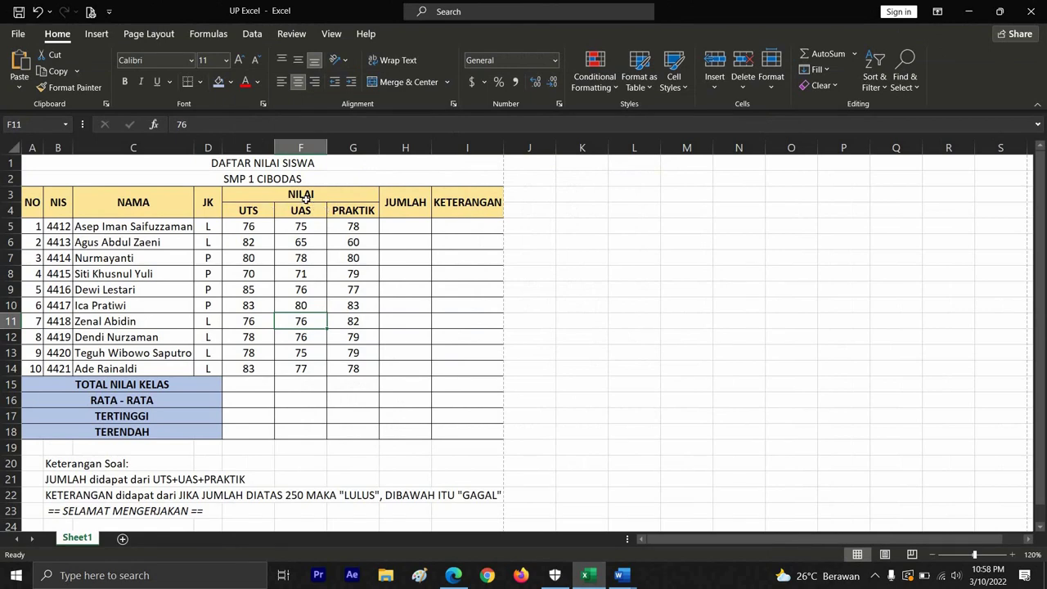
left_click(587, 196)
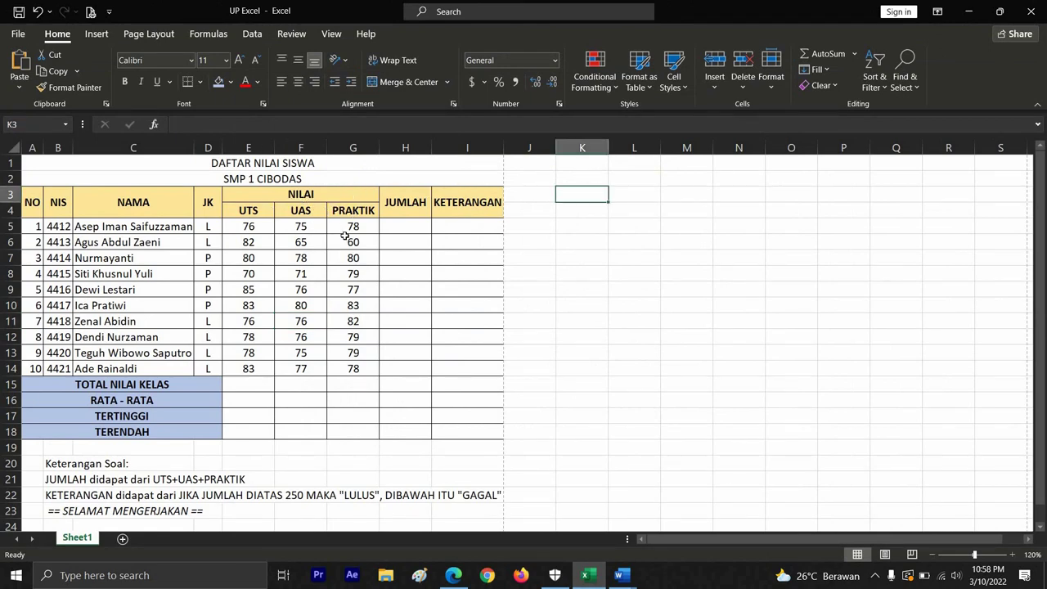
type("NO")
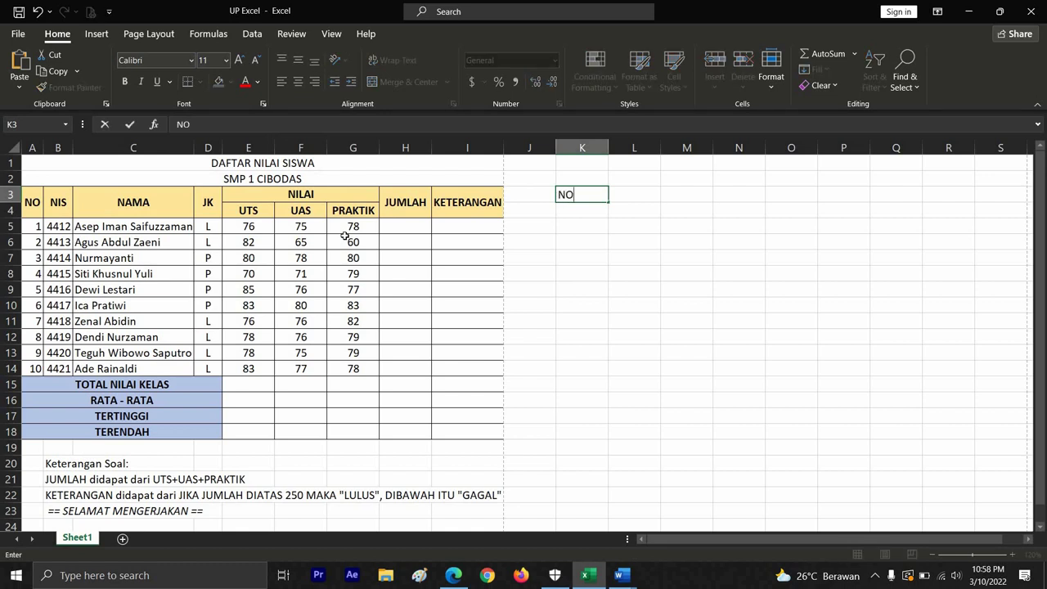
key("Tab")
type("NIS")
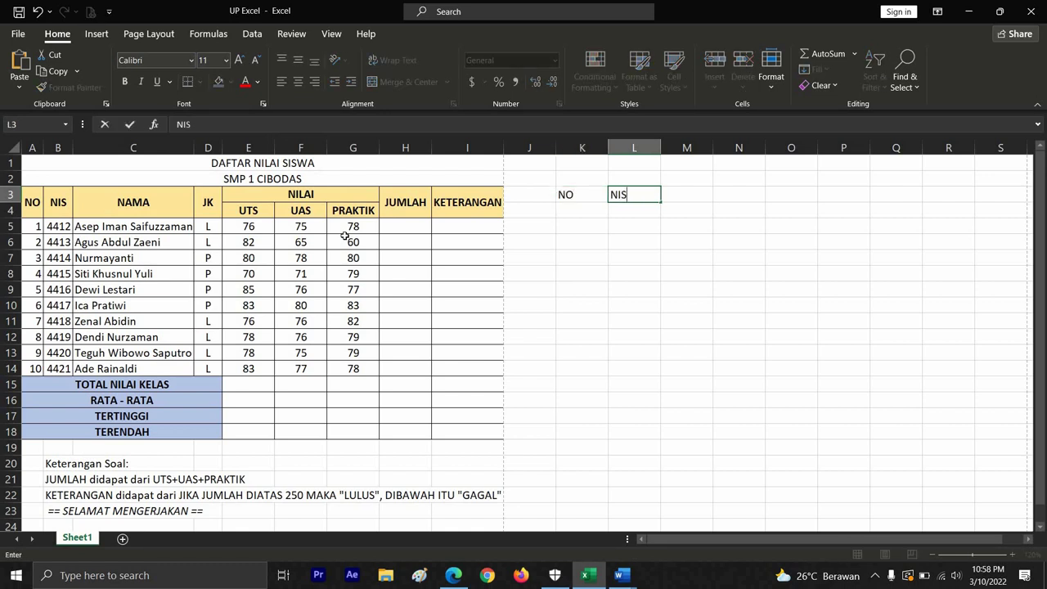
key("Tab")
type("K")
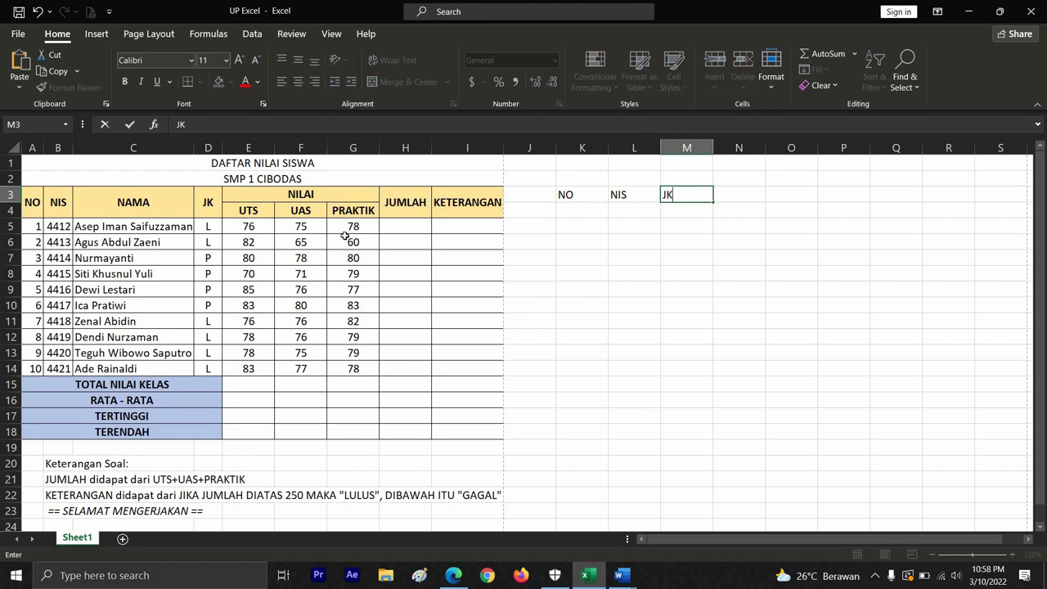
key("Tab")
type("NILAI")
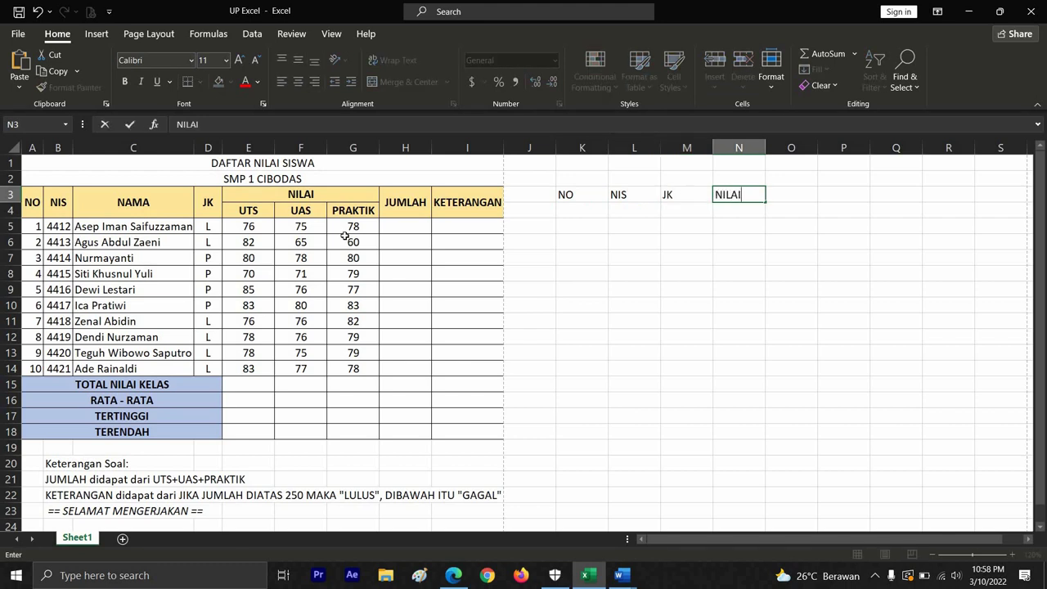
Enter the header JUMLAH in Q3, leaving O3 and P3 empty beside NILAI
key("Tab")
key("Left")
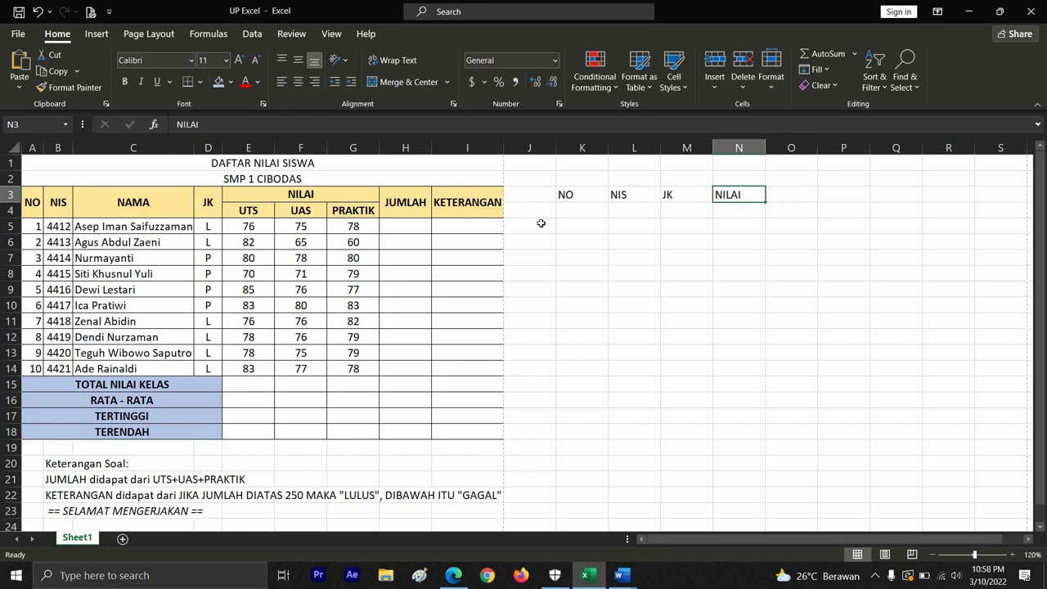
key("Right")
key("Right")
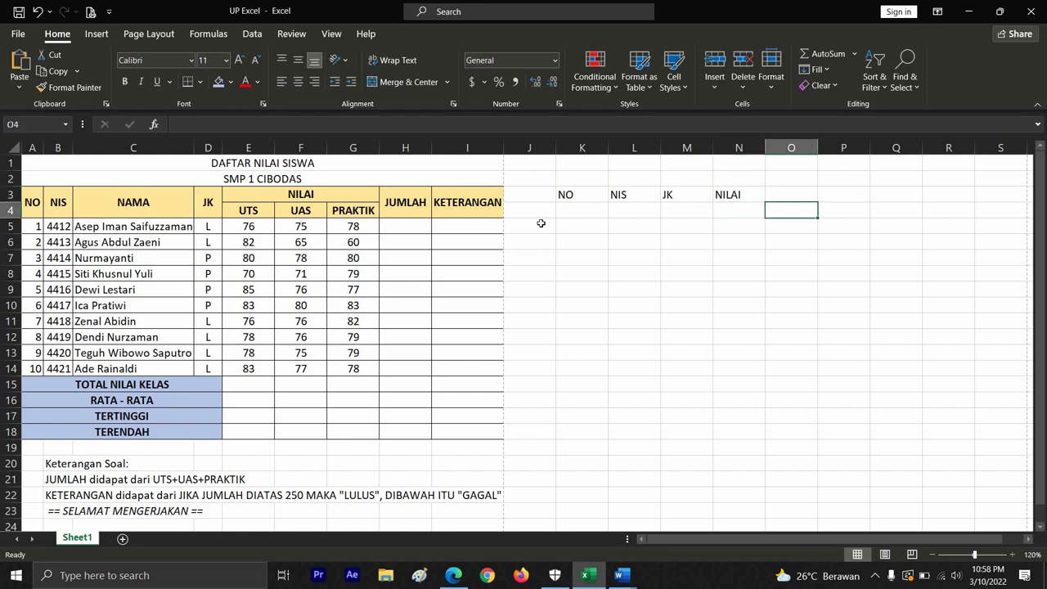
key("Right")
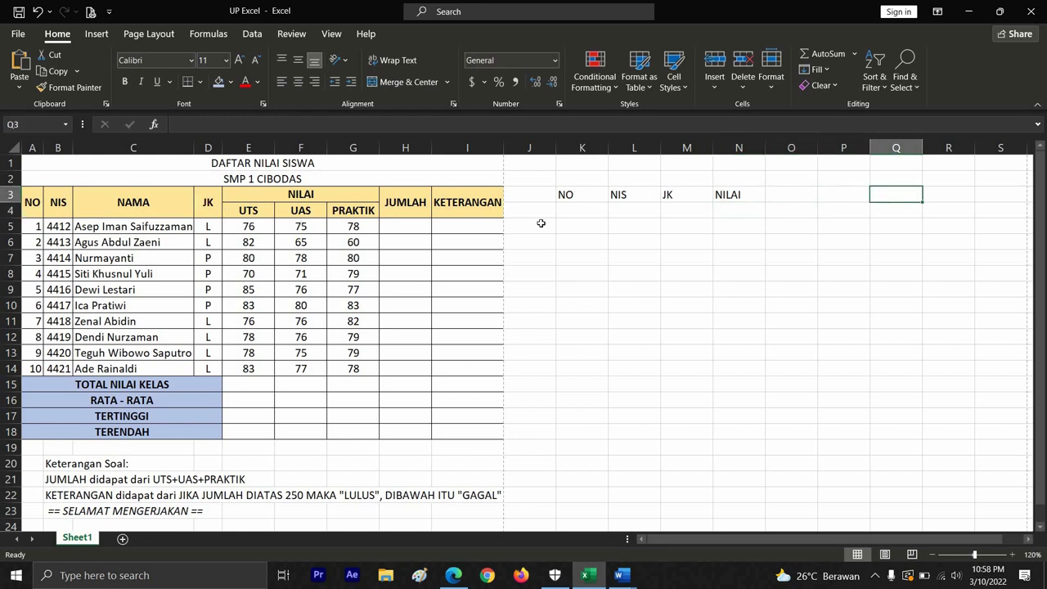
type("JUMLAH")
key("Right")
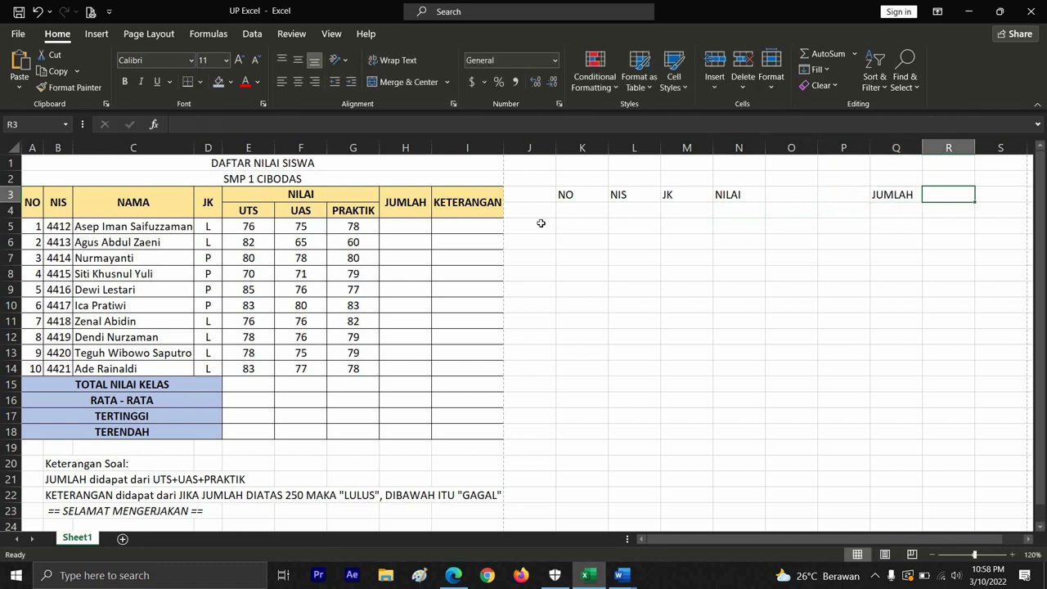
Enter the header KETERANGAN in R3, correcting its spelling
type("KETERAMHAN")
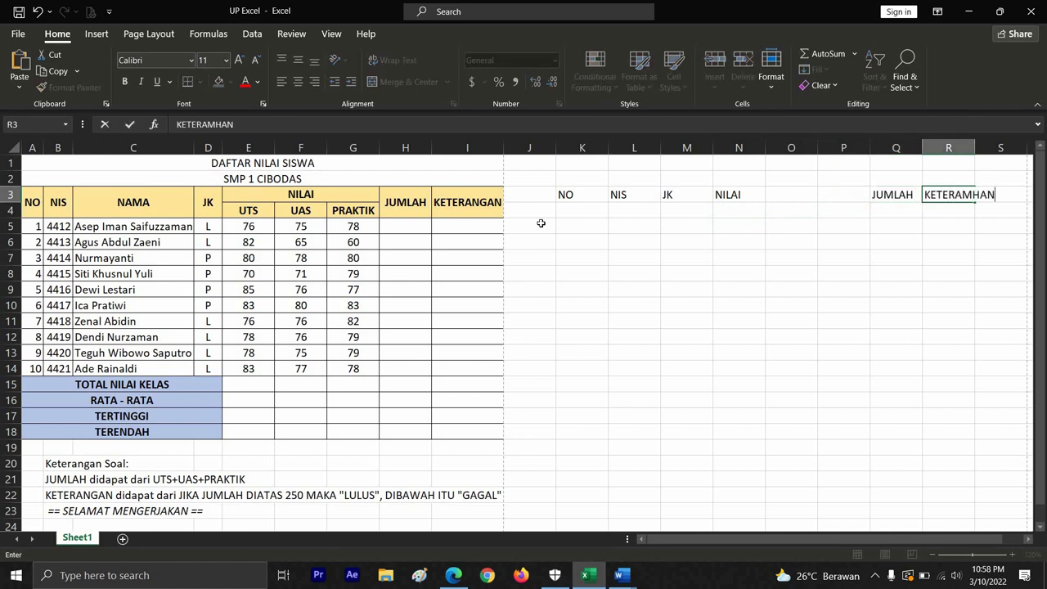
key("BackSpace")
key("BackSpace")
key("BackSpace")
key("BackSpace")
type("nga")
key("BackSpace")
key("BackSpace")
type("NGAN")
key("Return")
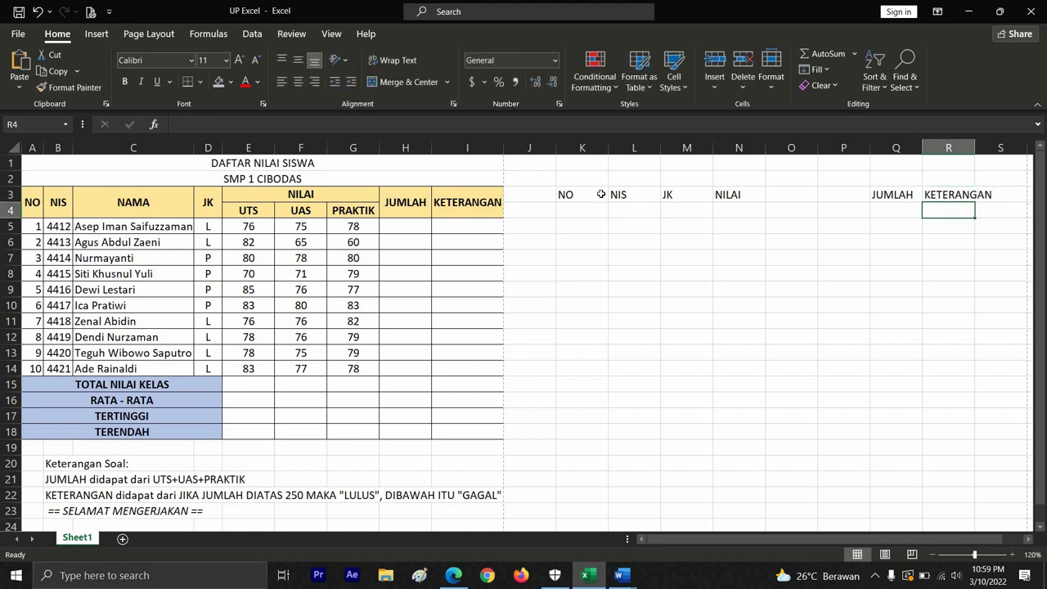
Merge and center NO, NIS and JK each over rows 3 and 4, and NILAI across N3:P3
left_click_drag(600, 196, 599, 211)
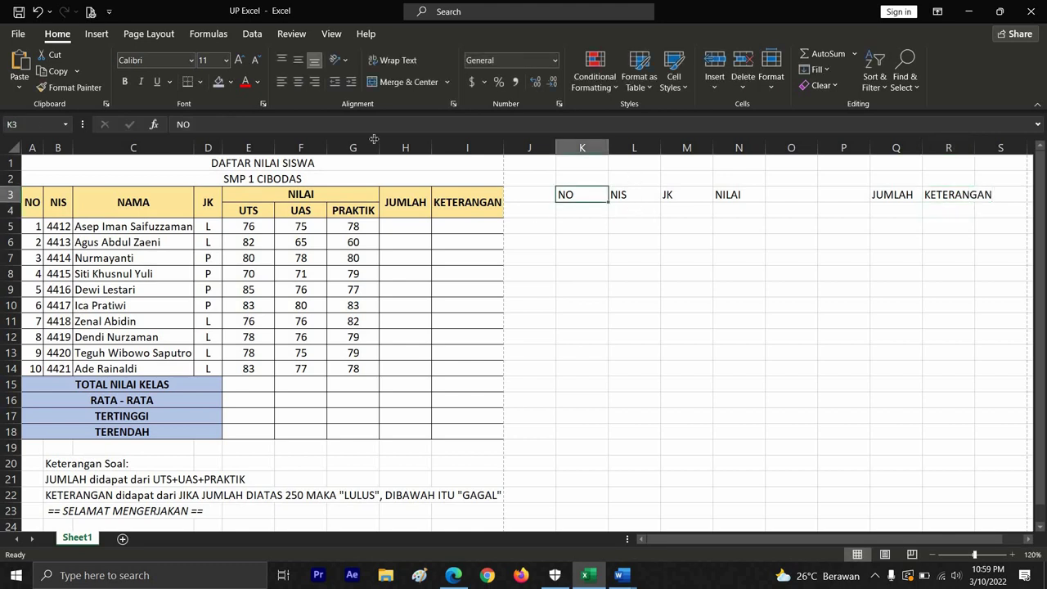
left_click(394, 82)
left_click_drag(620, 197, 686, 211)
left_click(394, 82)
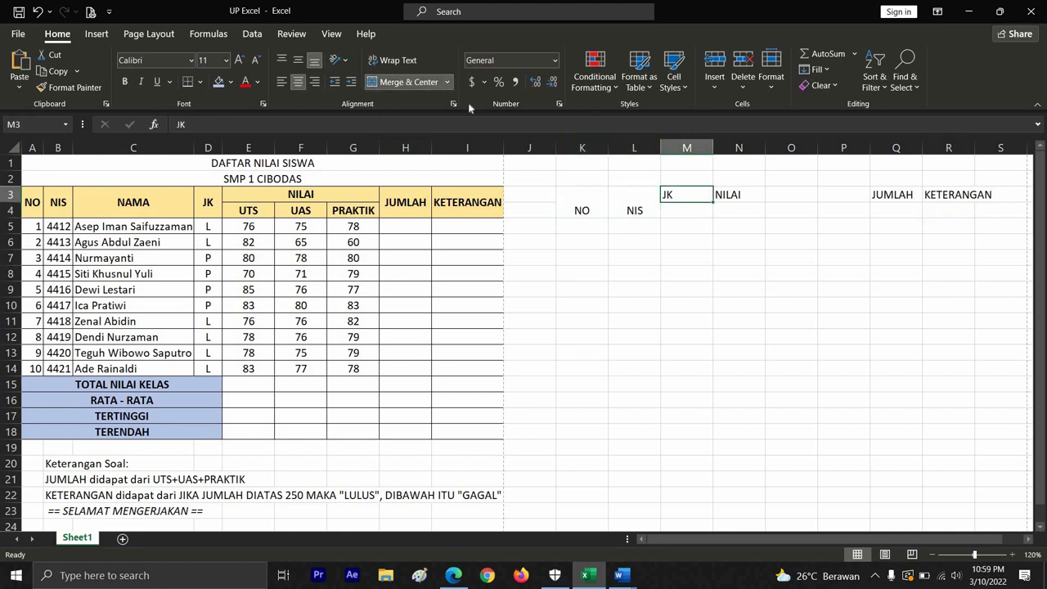
left_click(407, 82)
left_click_drag(736, 196, 851, 197)
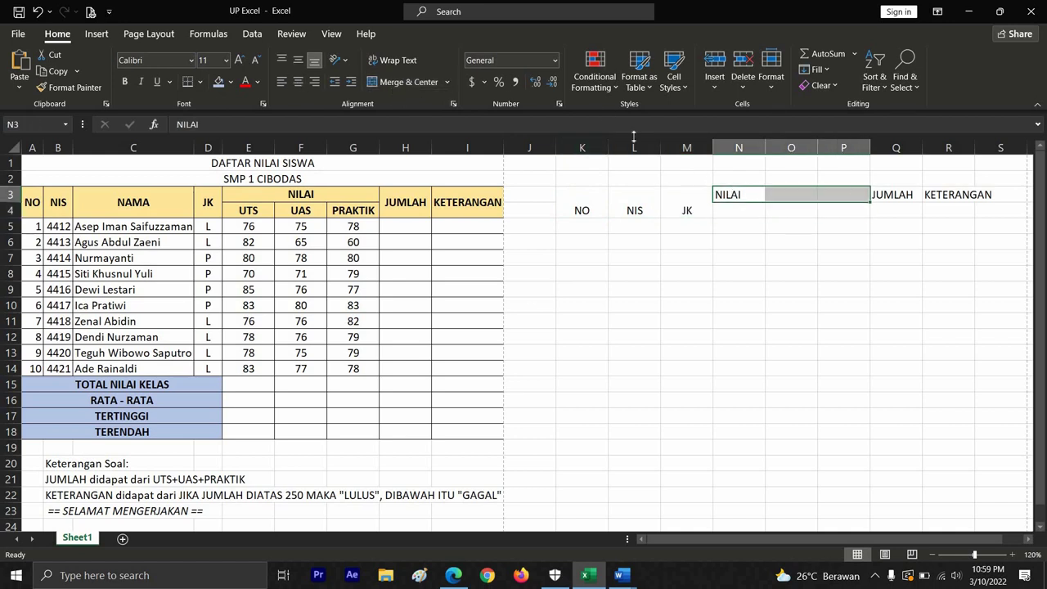
left_click(396, 83)
Enter the subheaders UTS, UAS and PRAKTIK in N4:P4 beneath NILAI
left_click(728, 205)
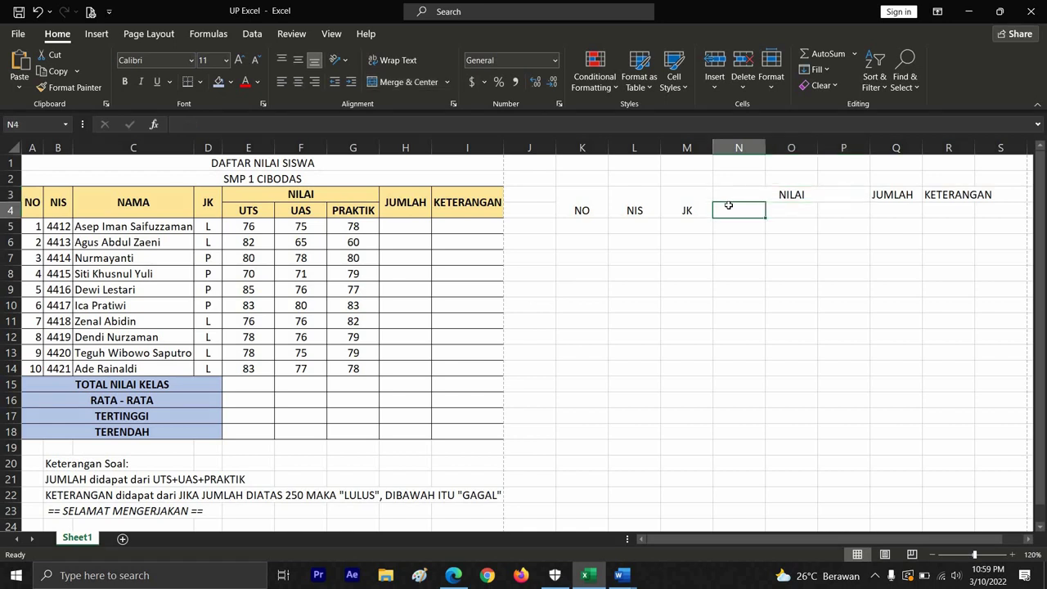
type("UTS")
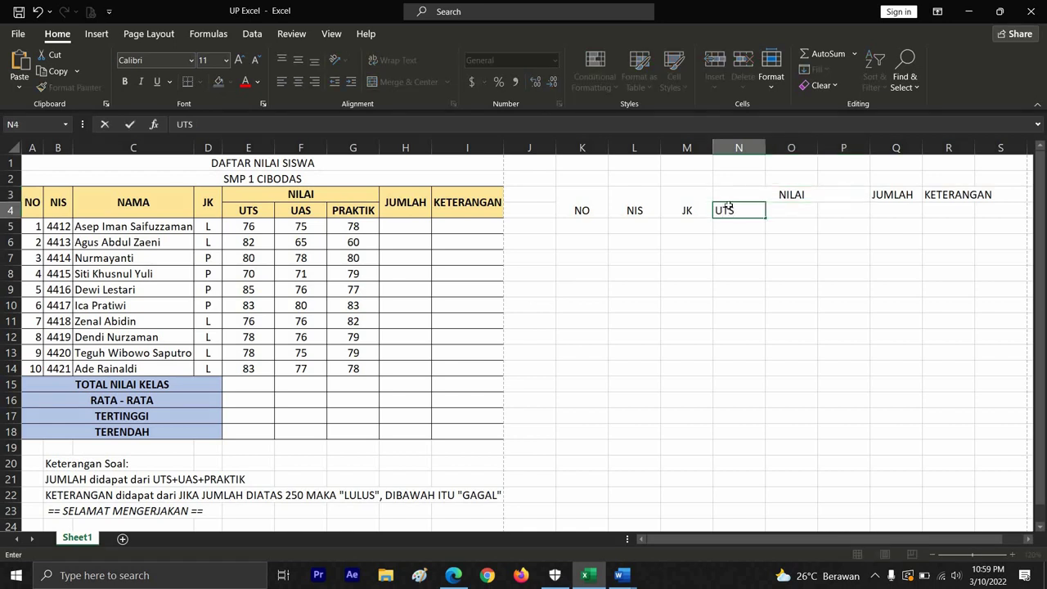
key("Tab")
type("UAS")
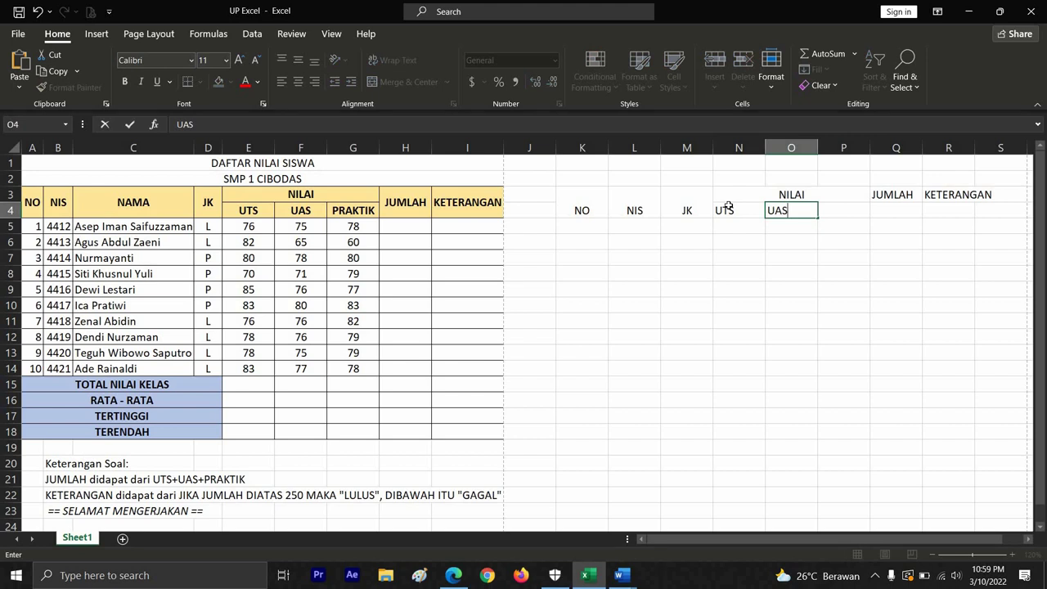
key("Tab")
type("P")
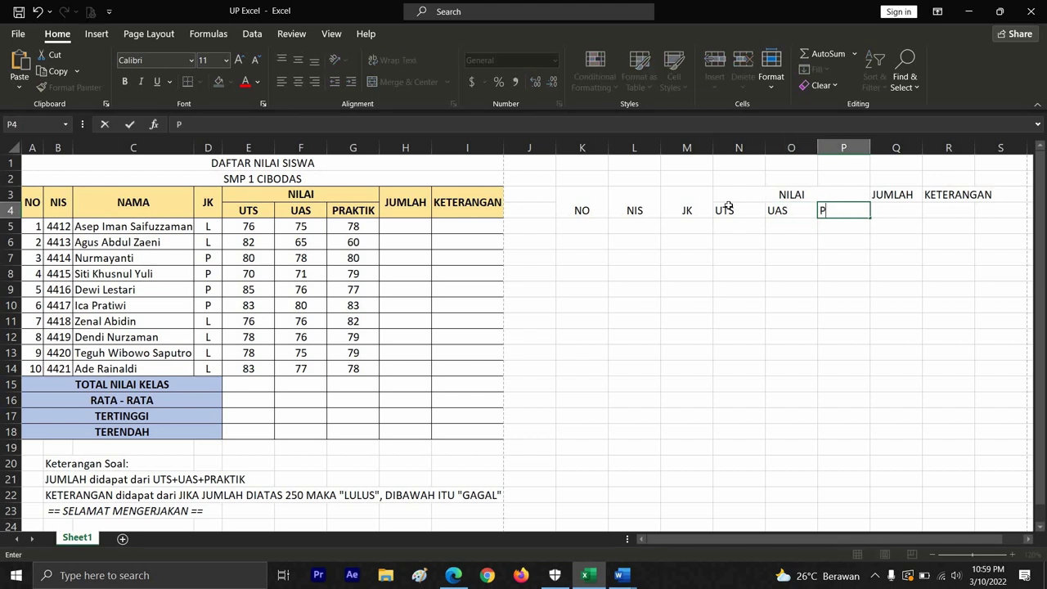
type("RAKTIK")
key("Return")
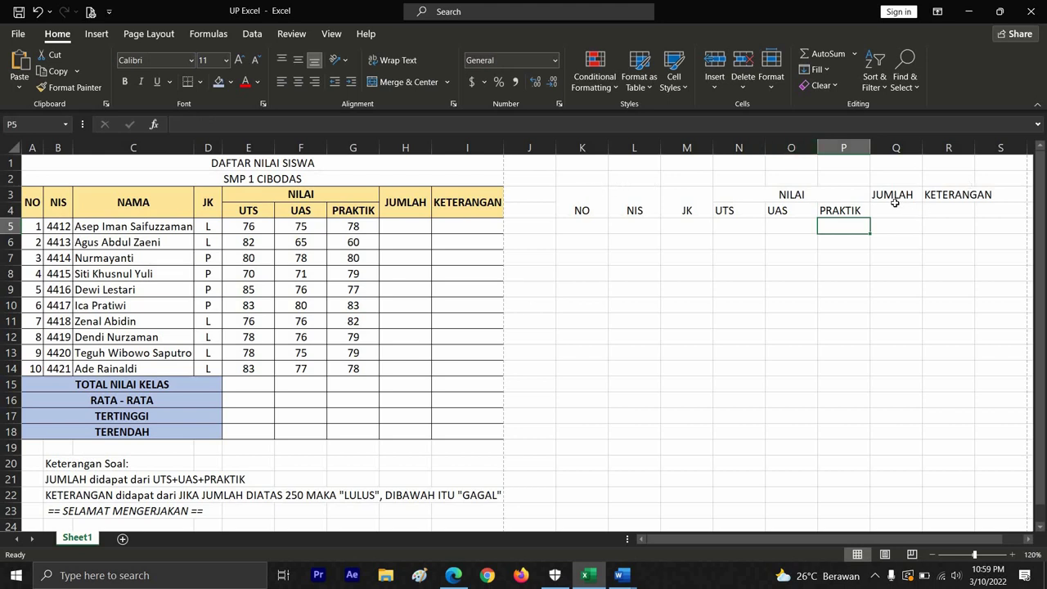
Merge and center JUMLAH and KETERANGAN each over rows 3 and 4, and middle-align the header block K3:R4 vertically
left_click_drag(892, 196, 948, 206)
left_click(407, 85)
left_click(408, 82)
left_click_drag(582, 200, 950, 209)
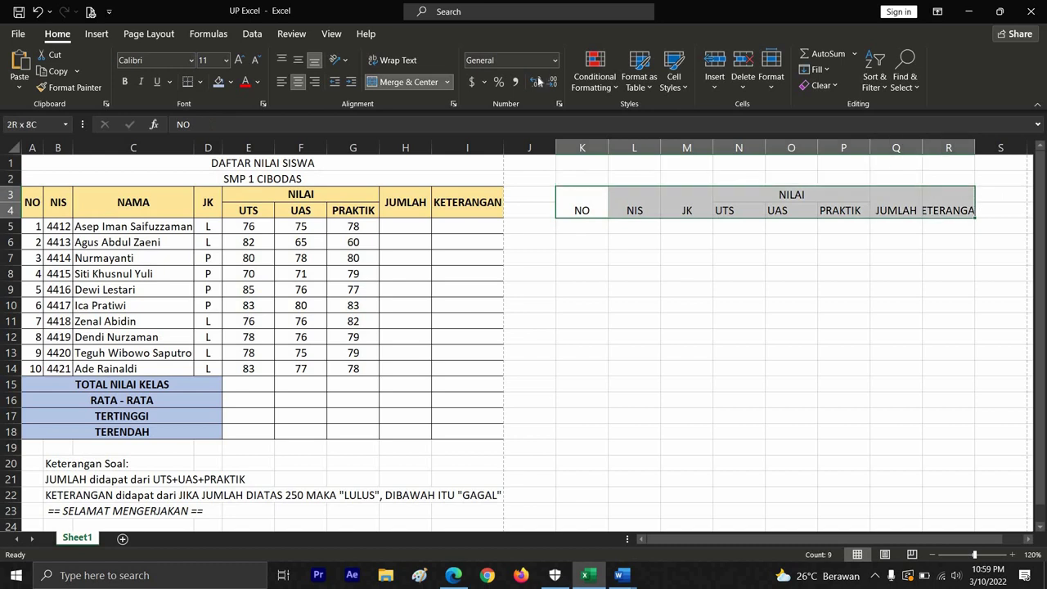
left_click(299, 61)
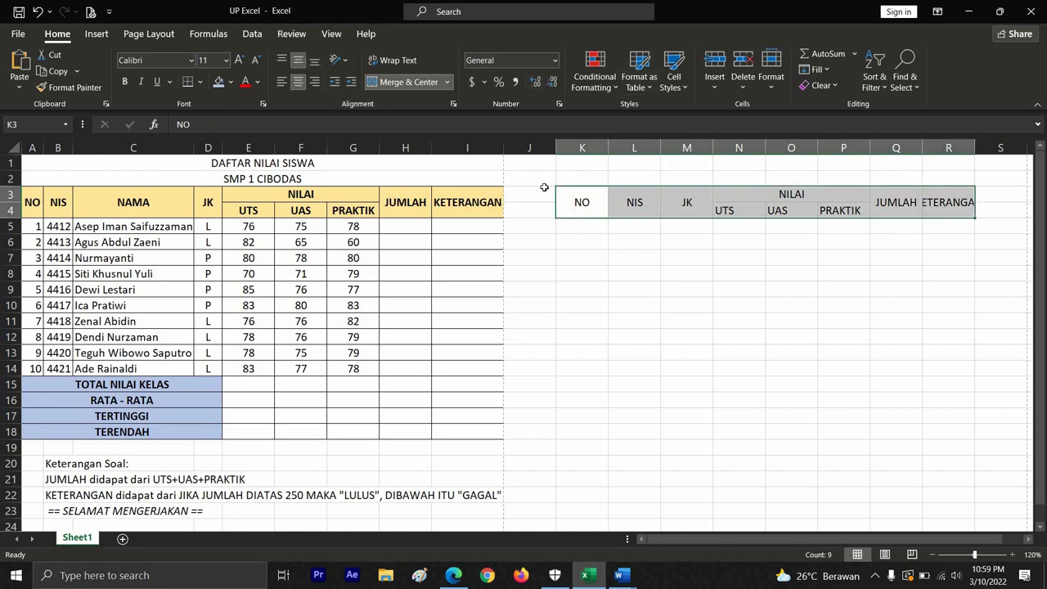
Autofit the widths of columns Q and R to the JUMLAH and KETERANGAN headers
left_click(896, 273)
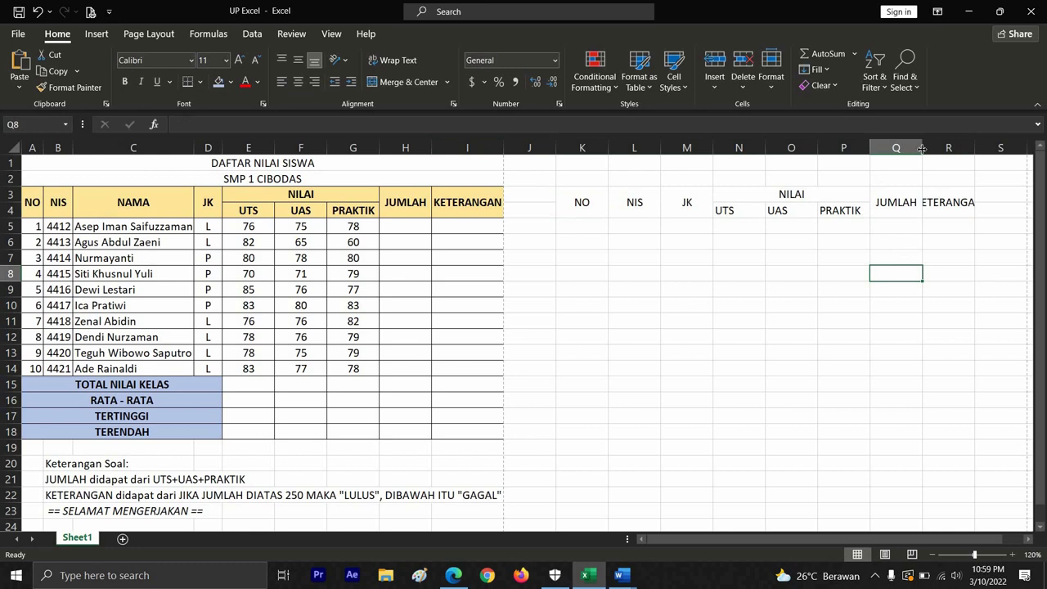
double_click(922, 149)
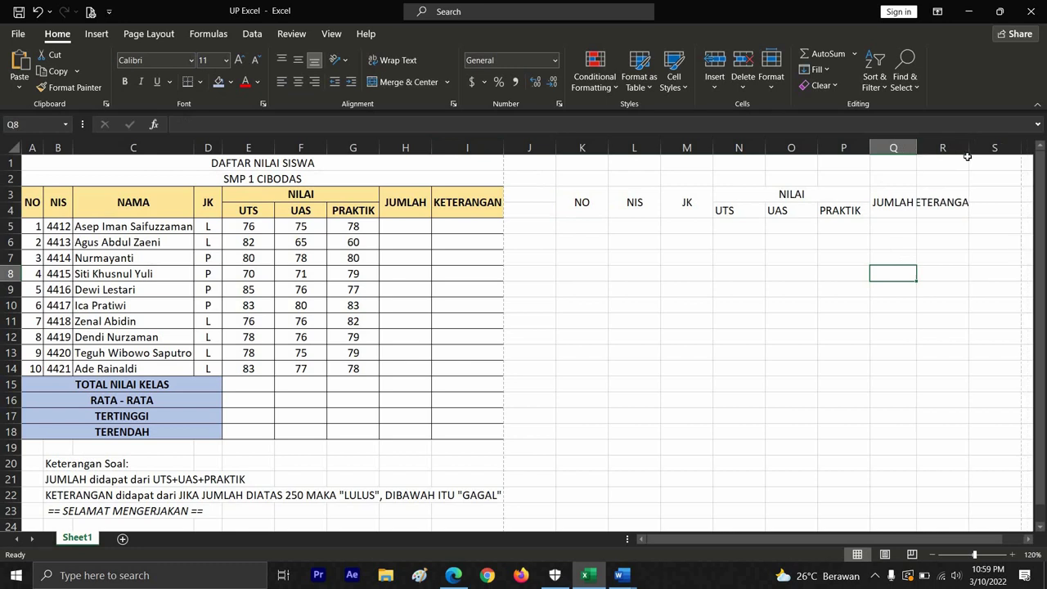
double_click(969, 149)
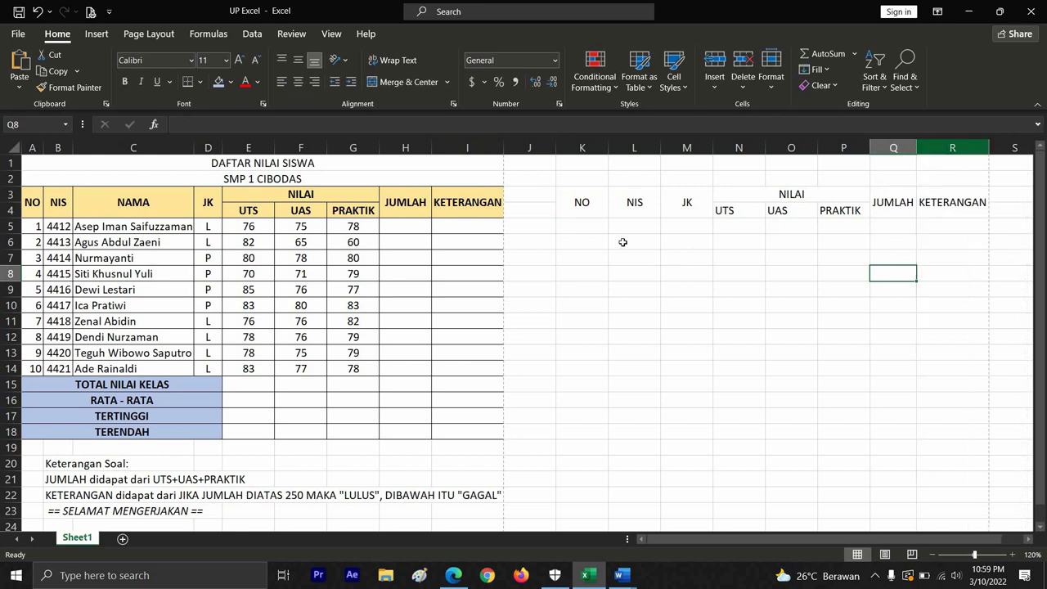
Apply all borders to the new table range K3:R18
left_click(590, 226)
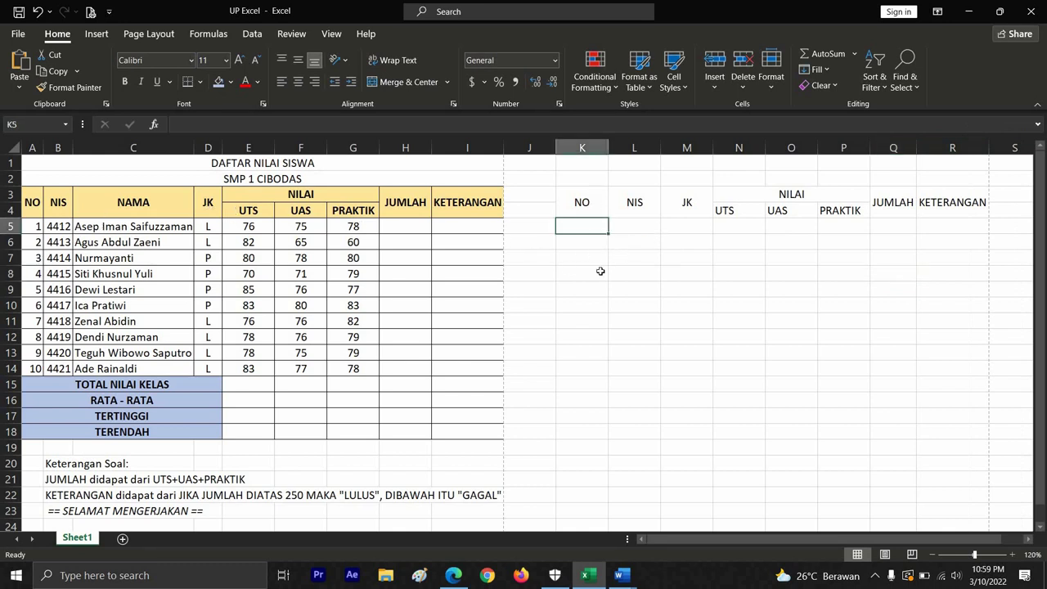
left_click_drag(582, 209, 947, 430)
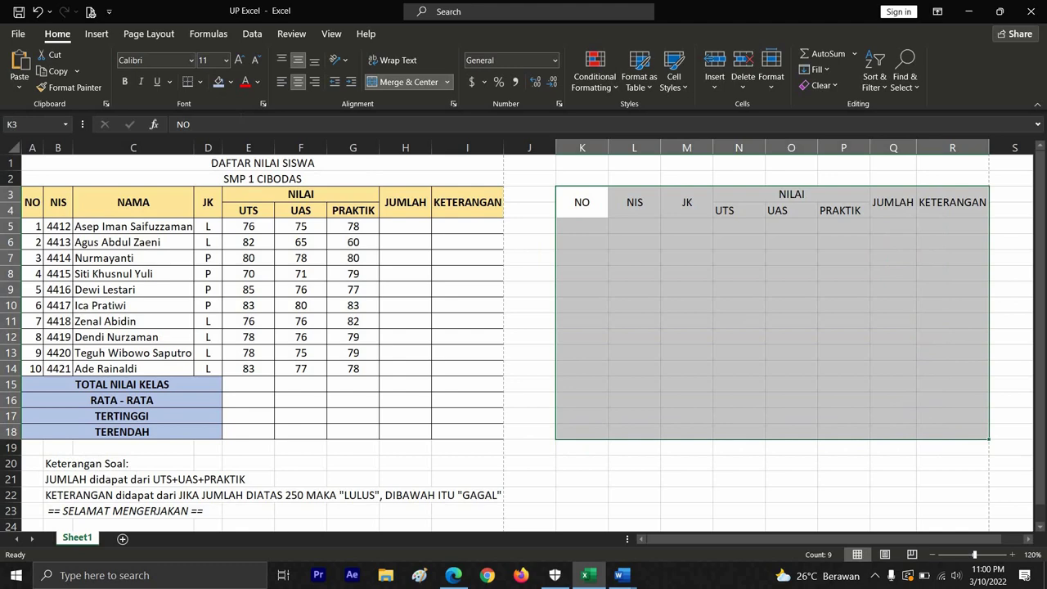
left_click(200, 82)
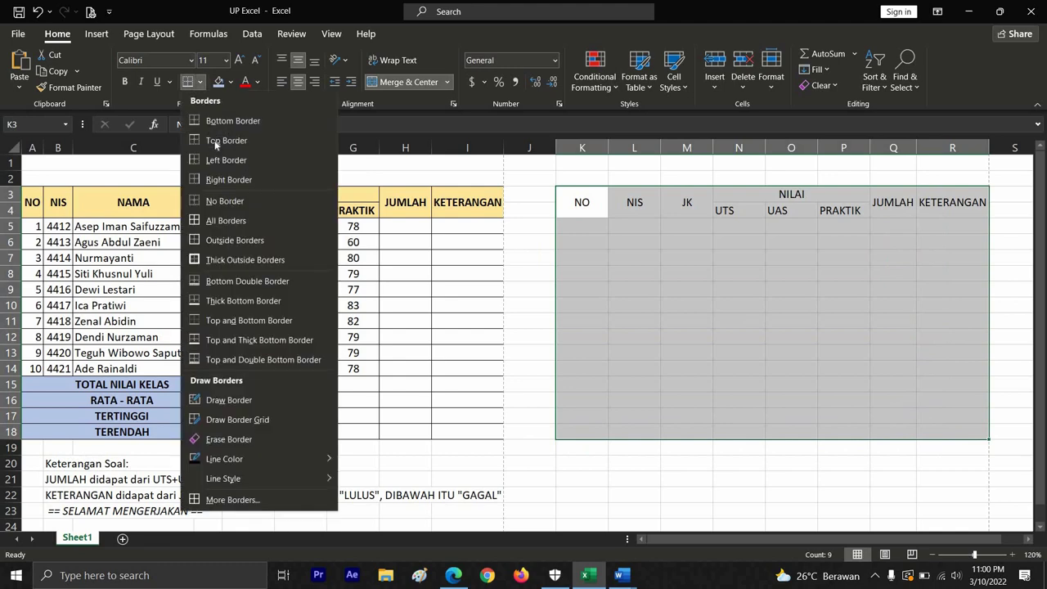
left_click(238, 221)
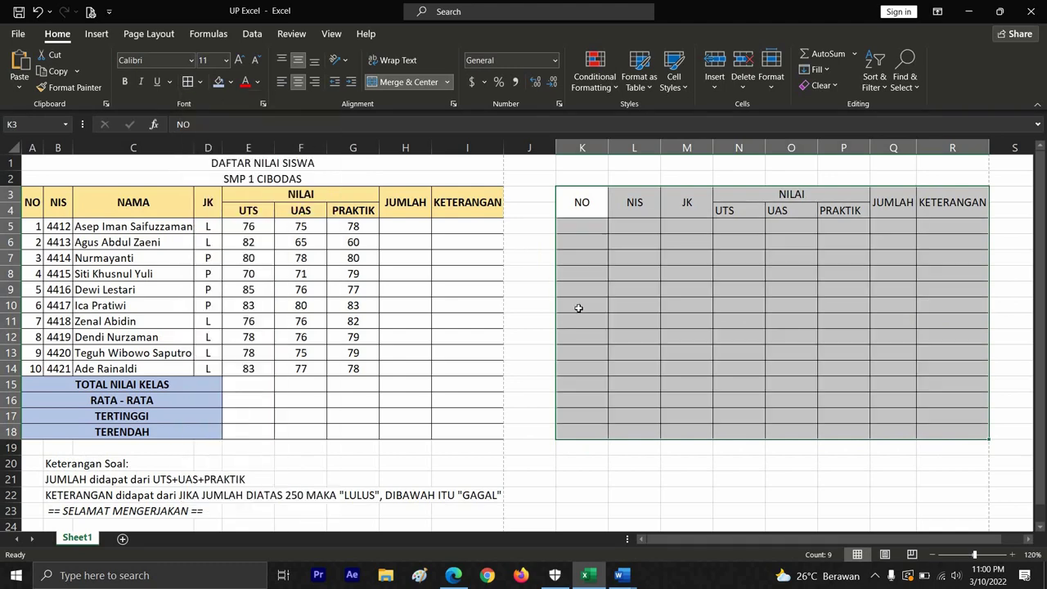
left_click(775, 392)
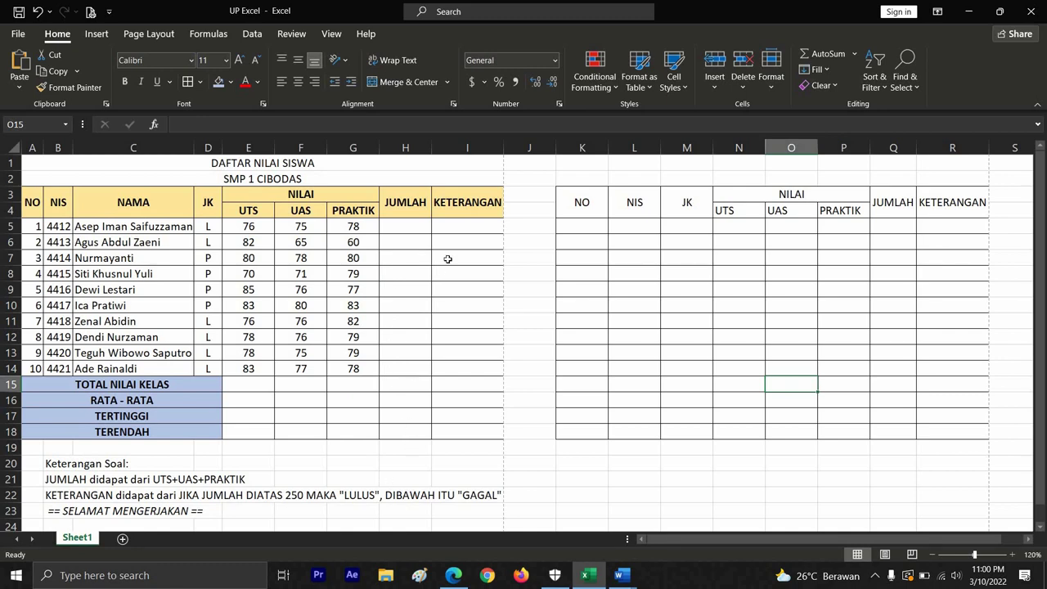
left_click(451, 222)
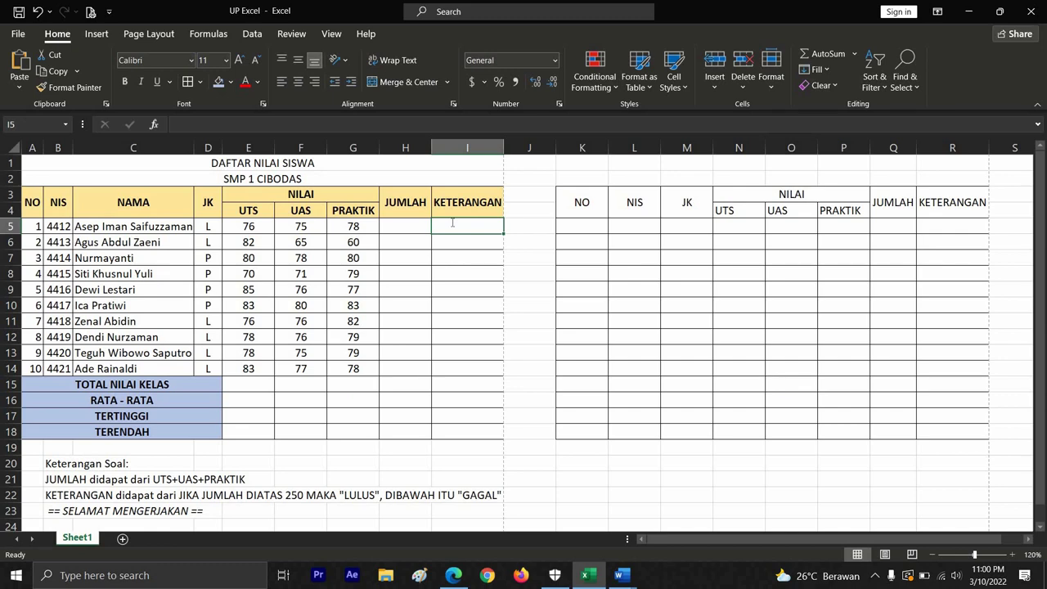
type("=I")
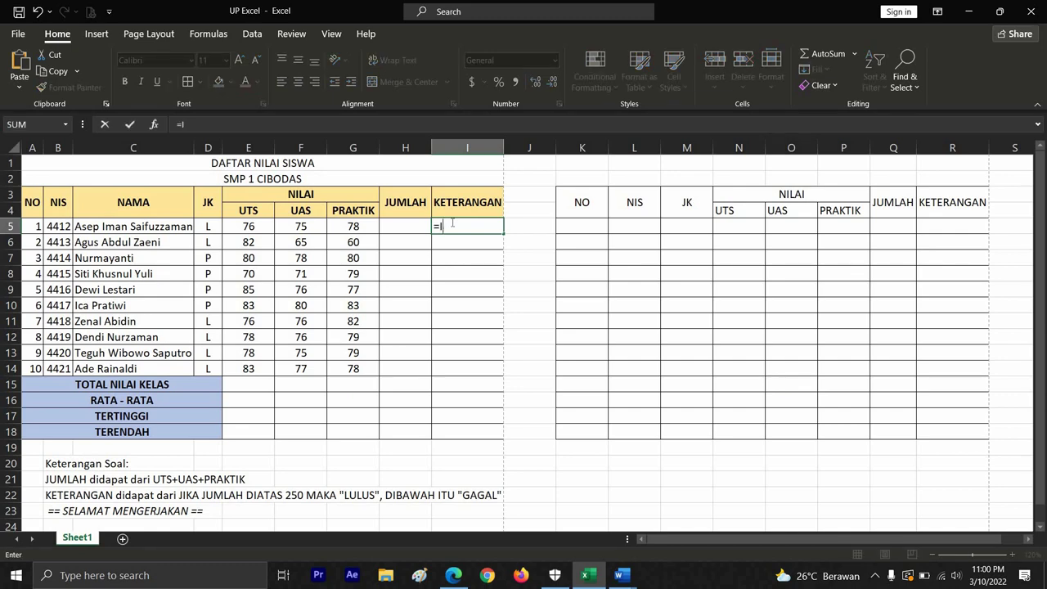
type("F(")
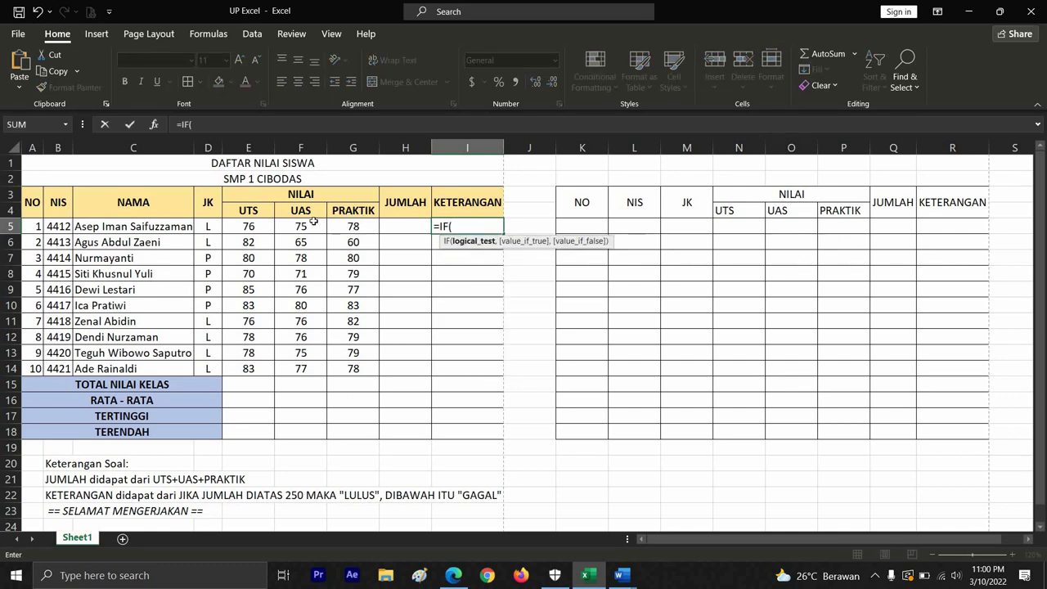
key("BackSpace")
key("BackSpace")
key("BackSpace")
key("BackSpace")
Enter =SUM(E5:G5) in H5 under JUMLAH and fill the formula down through H14
left_click(414, 225)
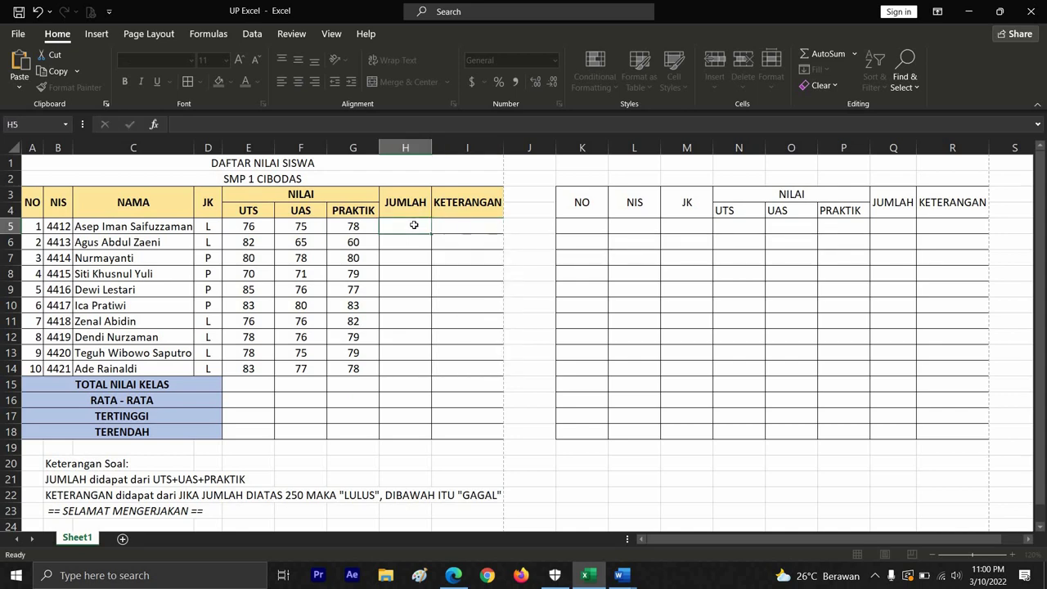
type("=SUM(")
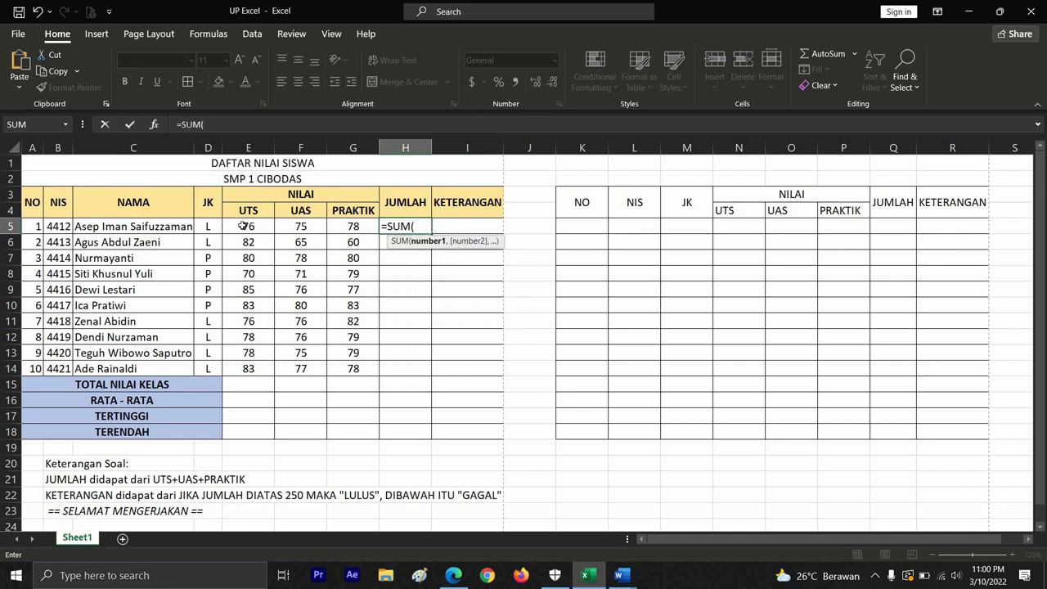
left_click_drag(245, 227, 354, 230)
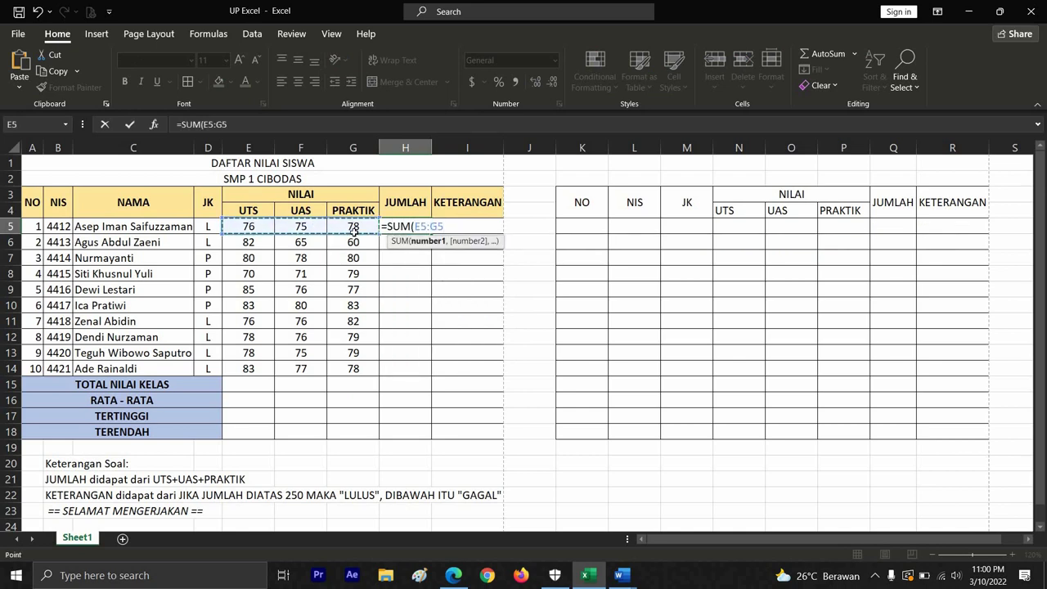
key("Return")
left_click(425, 233)
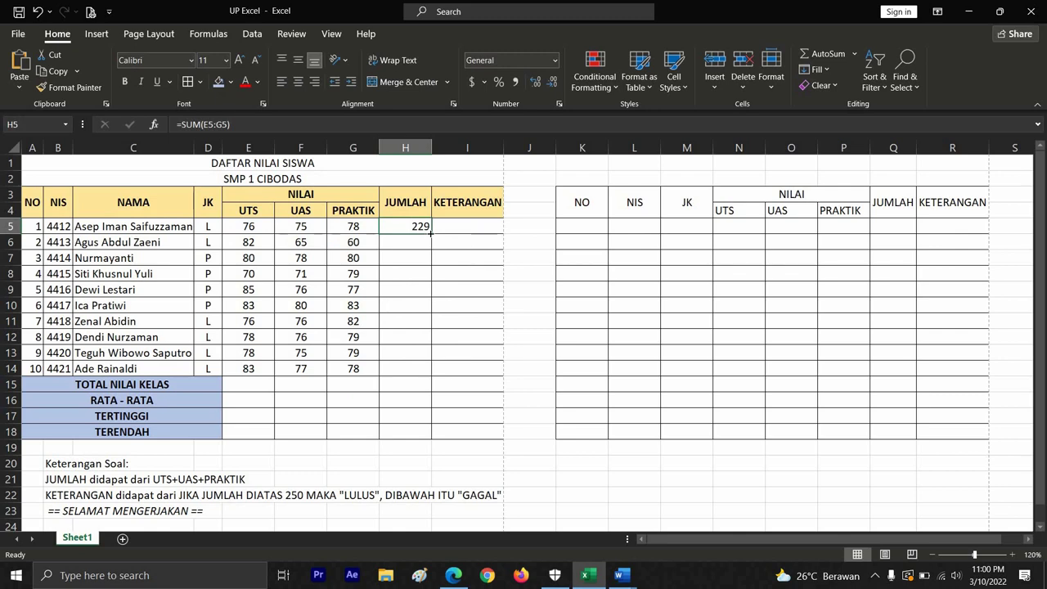
left_click_drag(439, 374, 439, 378)
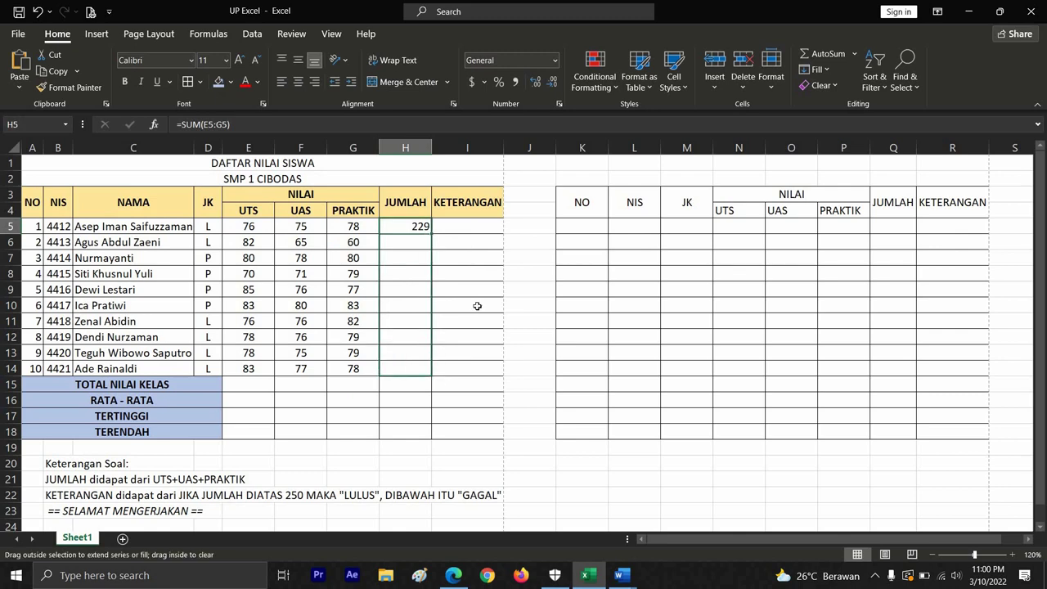
Enter an IF formula in I5 under KETERANGAN that tests whether H5 is greater than 250
left_click(473, 224)
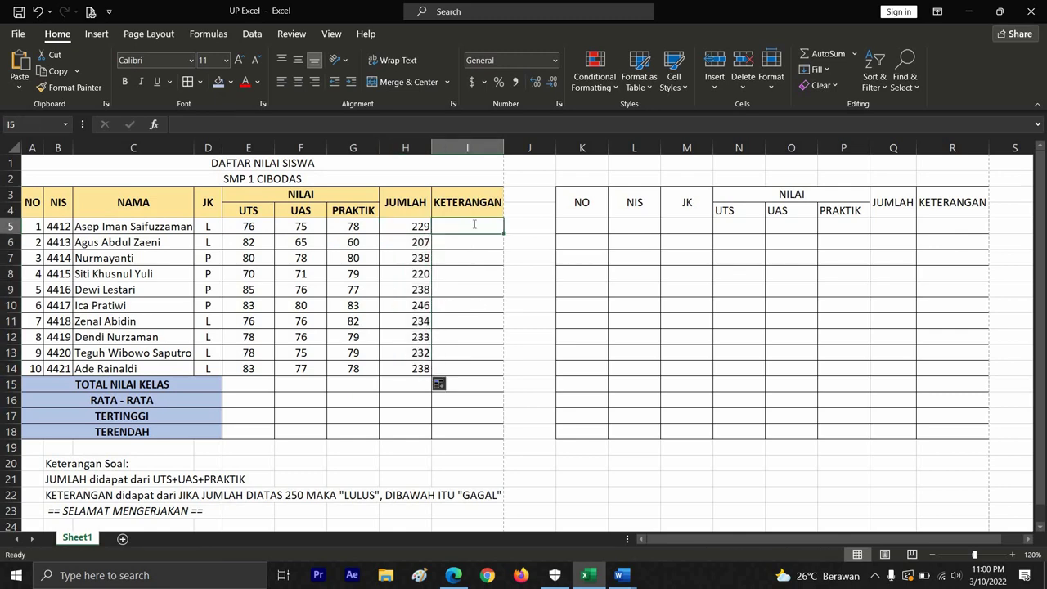
type("=IF(")
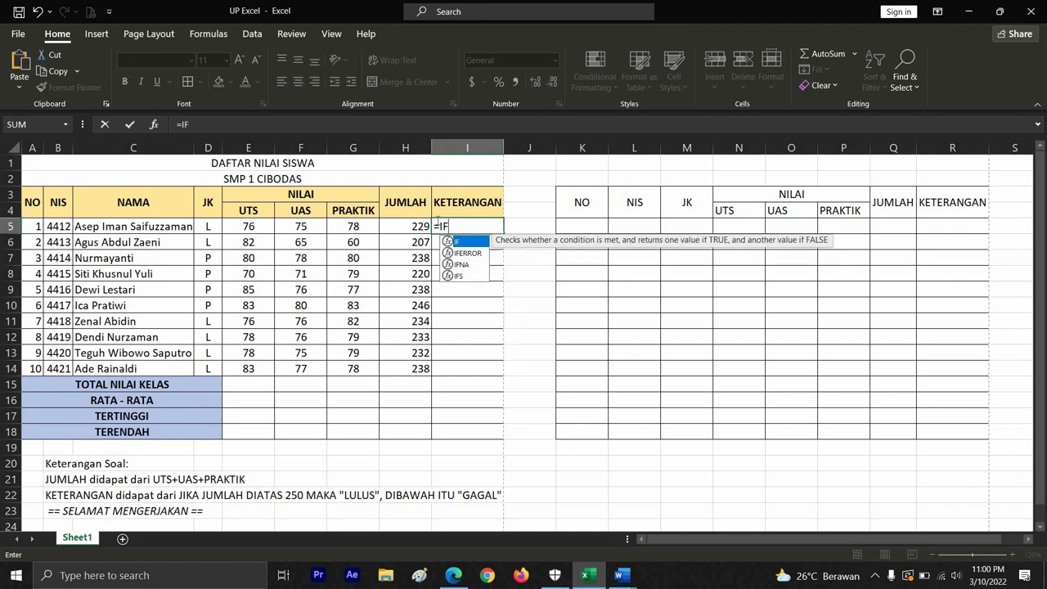
left_click(406, 225)
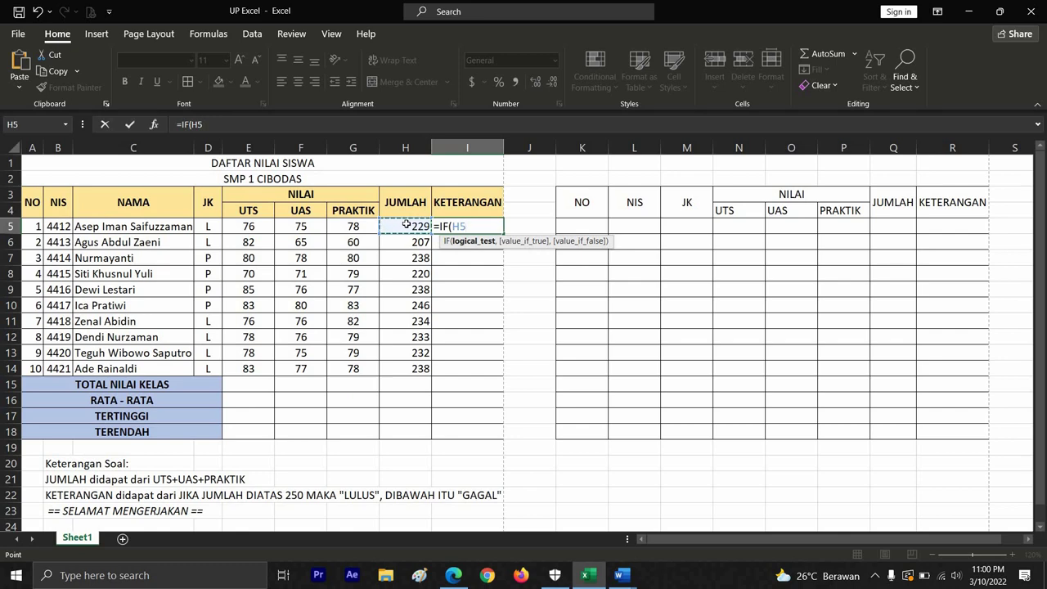
type(">250,")
key("shift+Return")
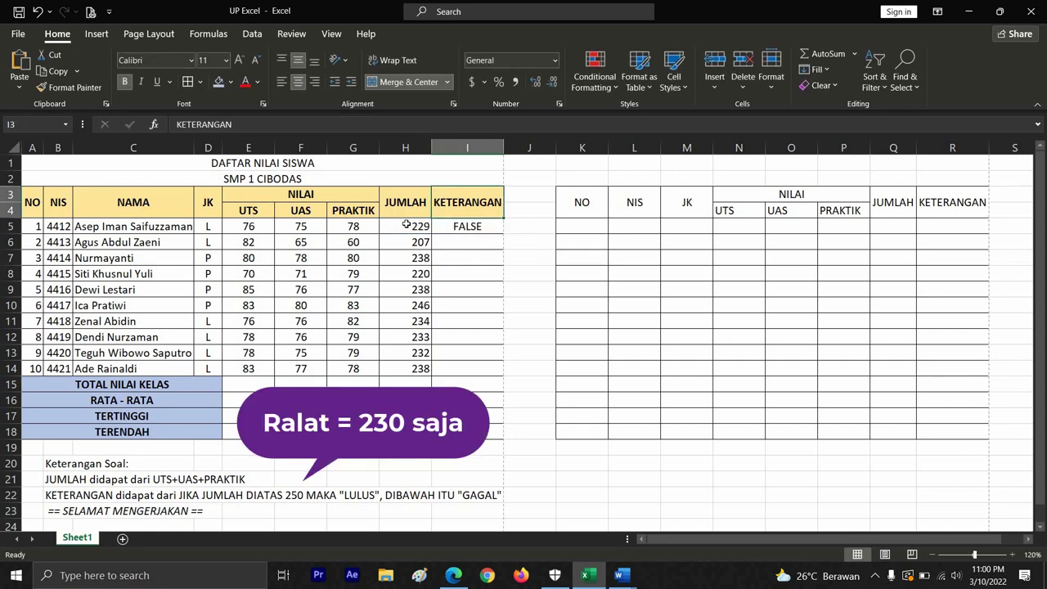
Complete the I5 formula as =IF(H5>250,"LULUS","GAGAL") and fill it down through I14
left_click(456, 224)
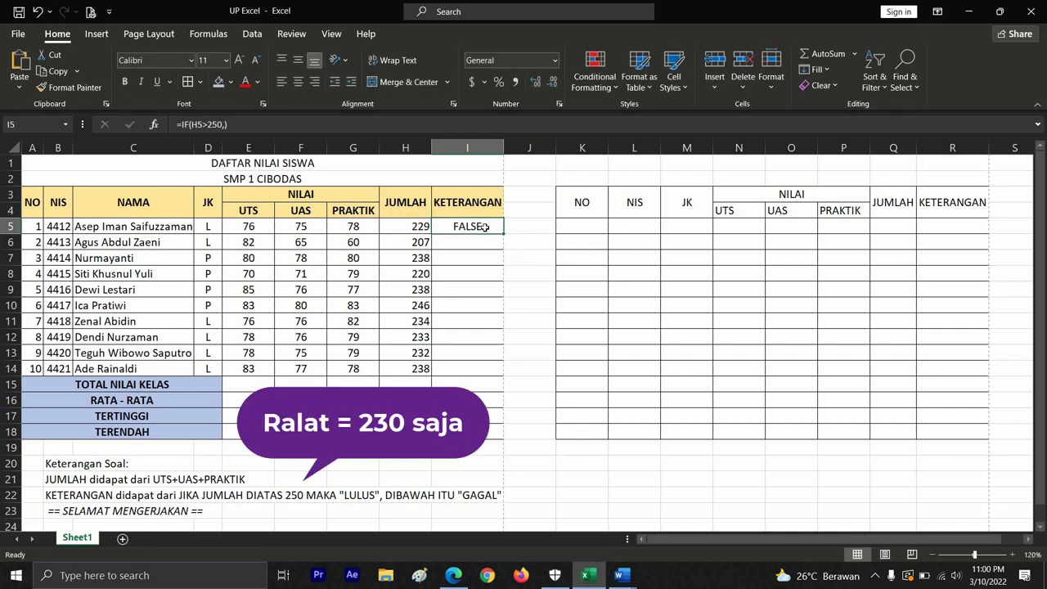
key("F2")
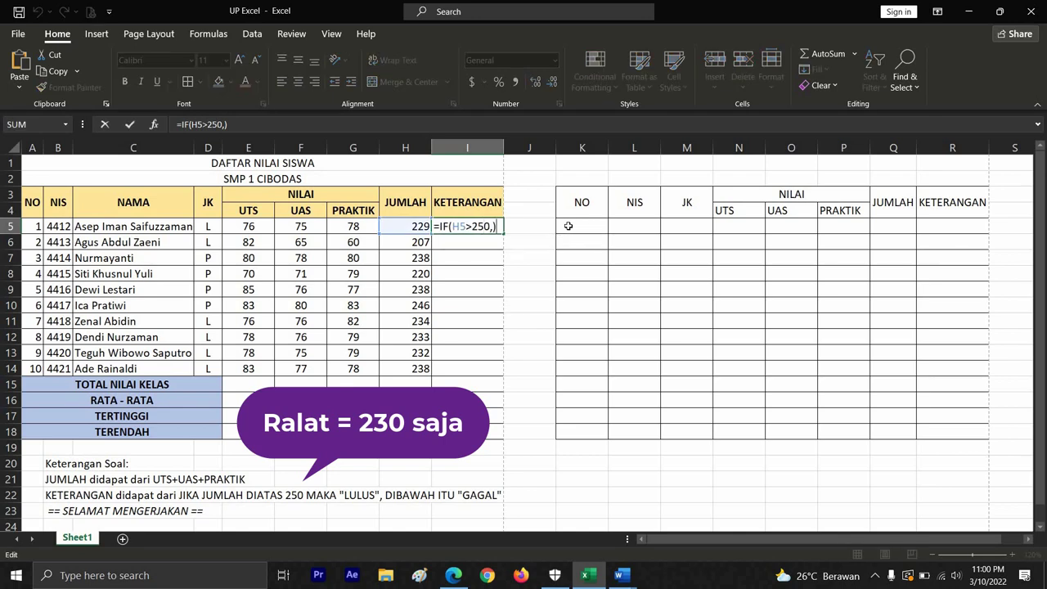
key("BackSpace")
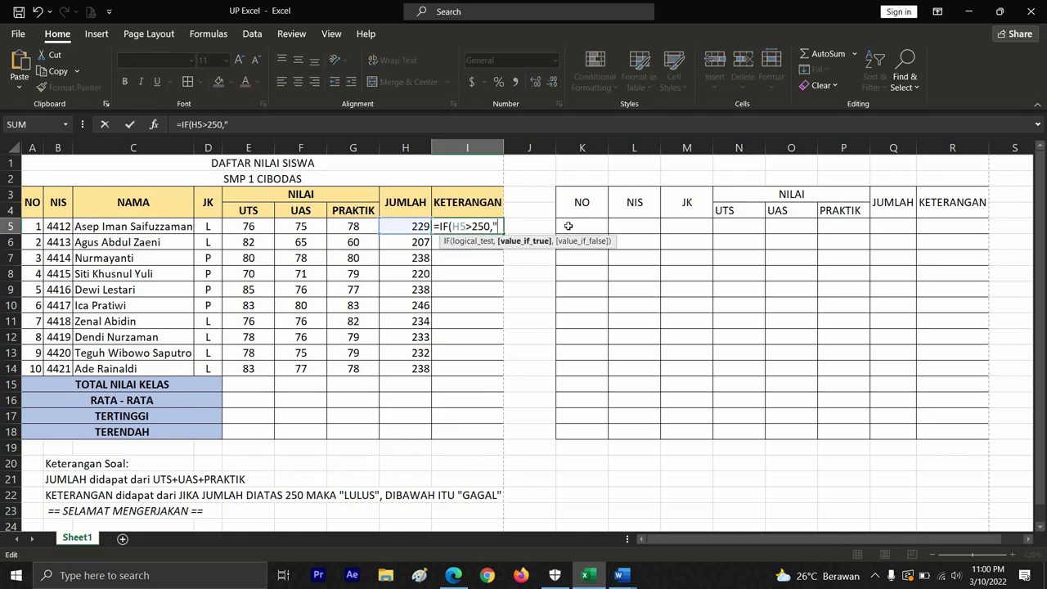
type("\"LL")
type("ULS")
type("US")
type("\",")
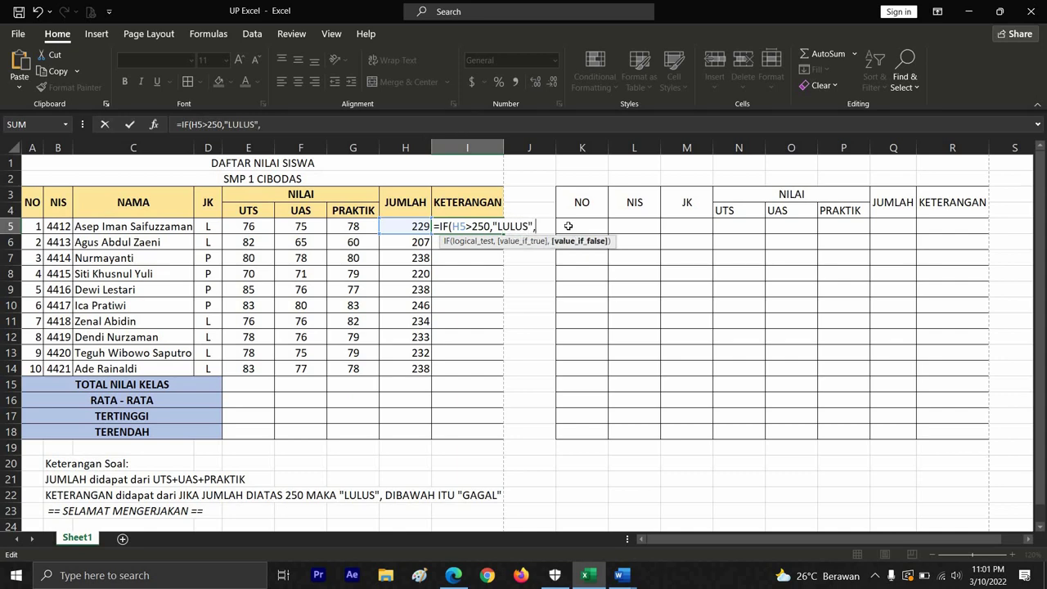
type("\"GAGAL")
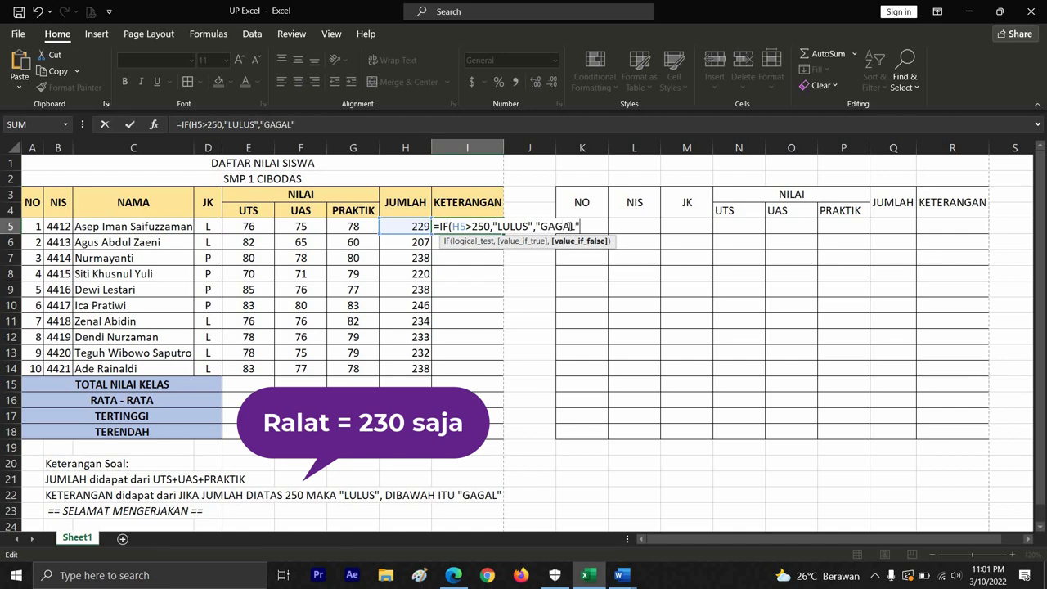
type("\")")
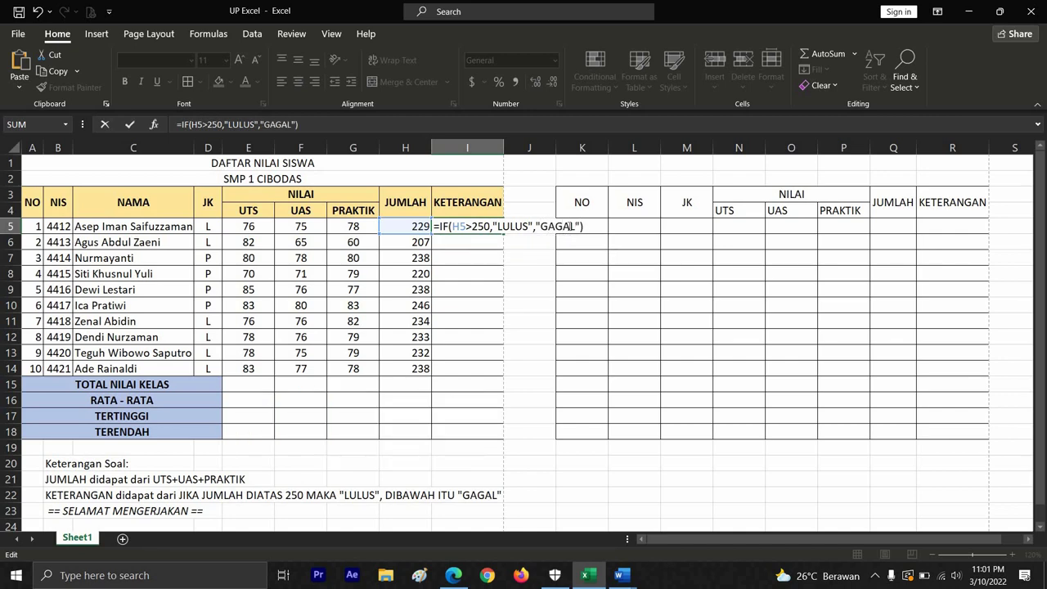
key("Return")
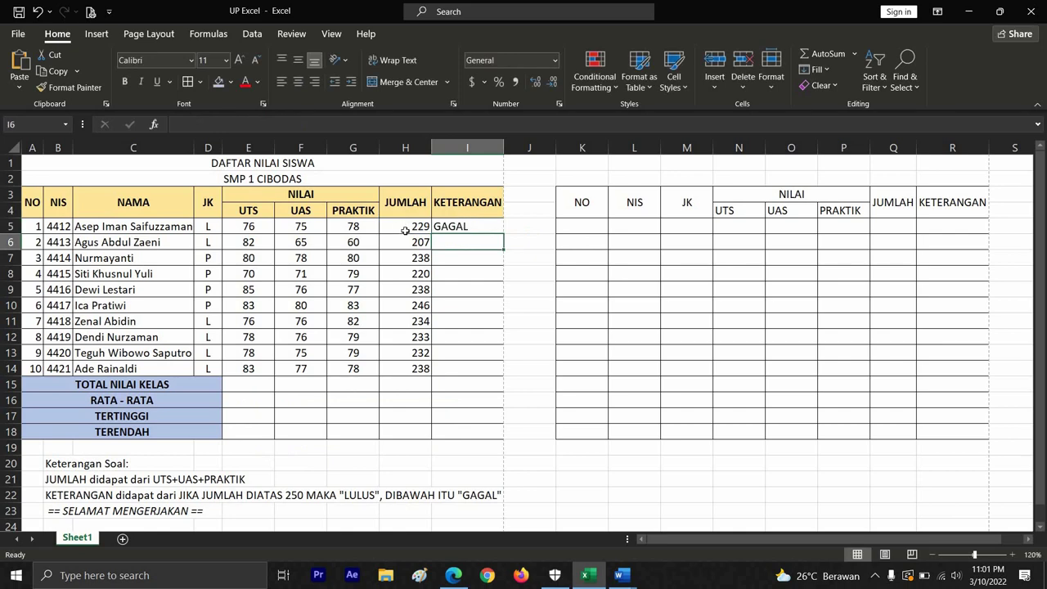
left_click(479, 228)
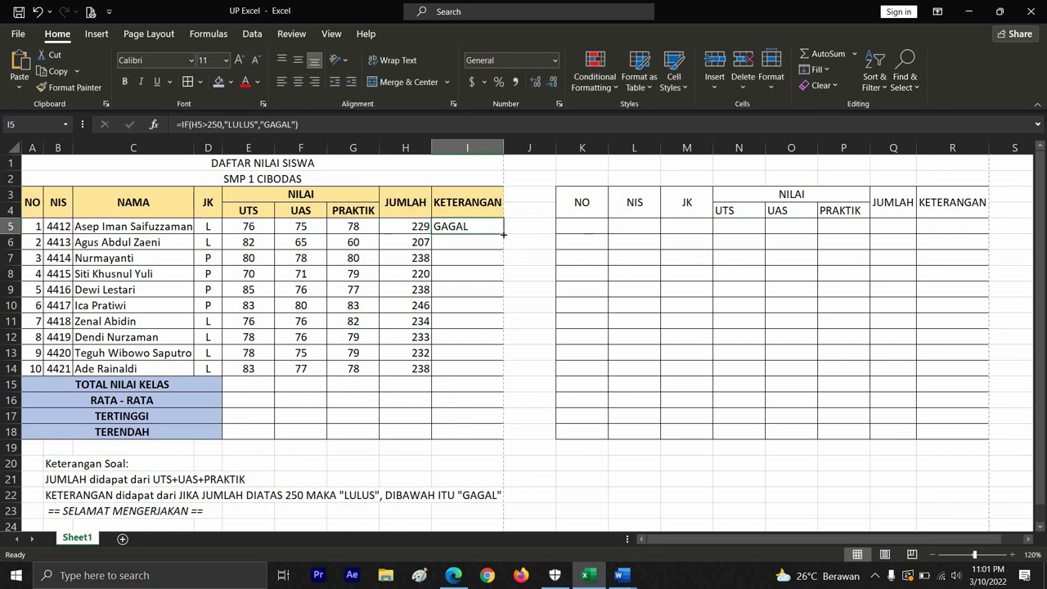
left_click_drag(504, 234, 502, 374)
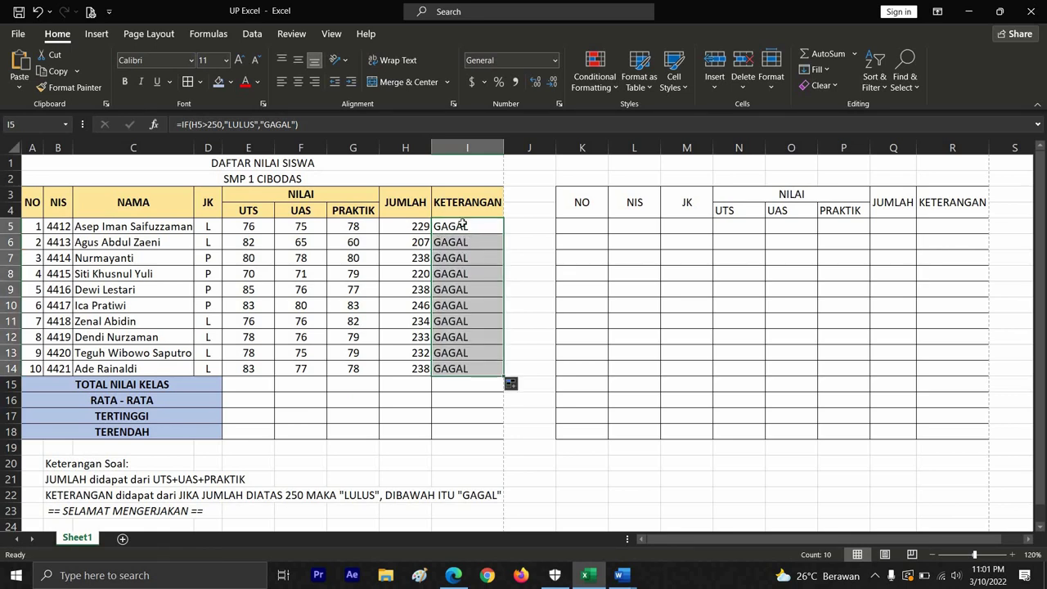
Set the pass threshold in the I5 IF formula to 230
double_click(489, 226)
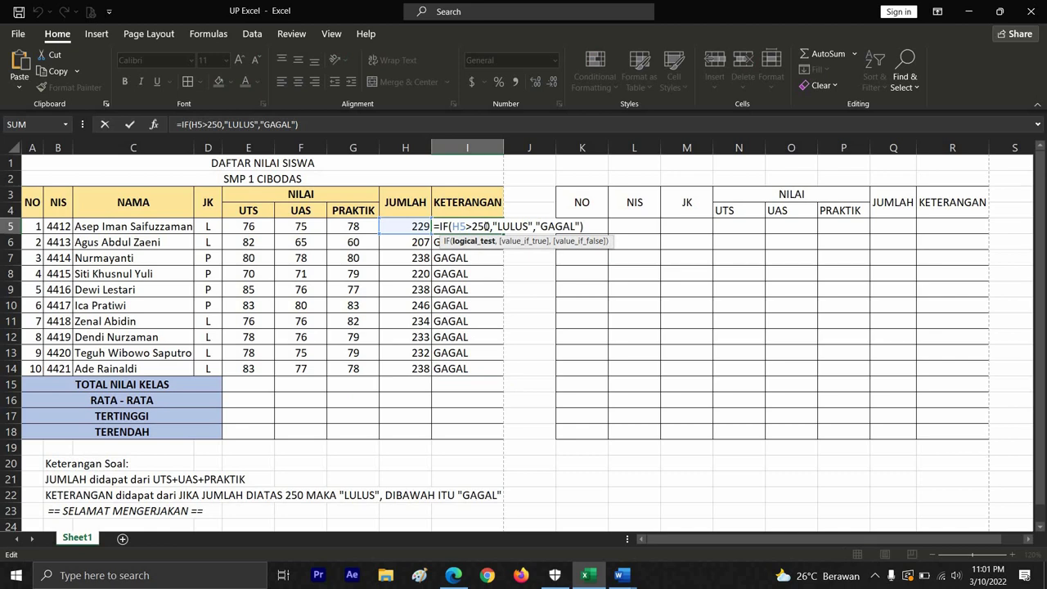
key("shift+Left")
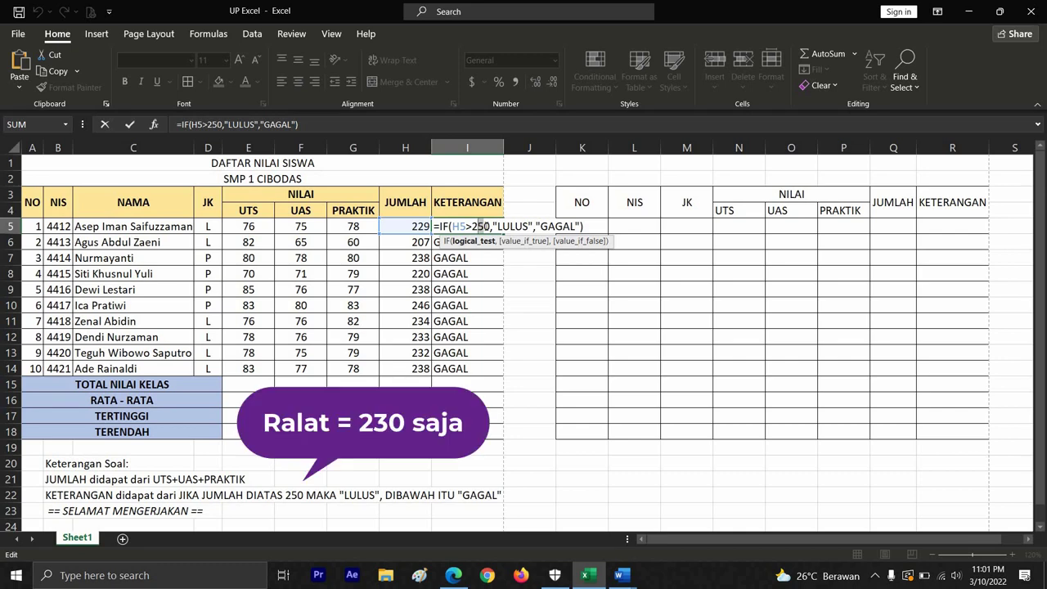
type("30")
key("Delete")
key("Return")
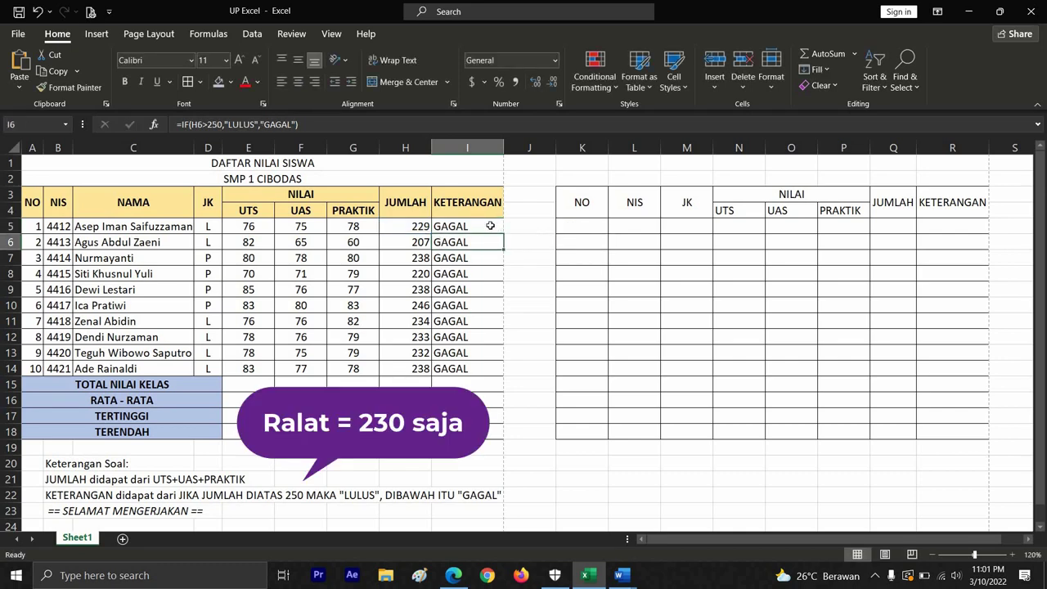
Fill the revised KETERANGAN formula from I5 down through I14
left_click(490, 226)
double_click(490, 226)
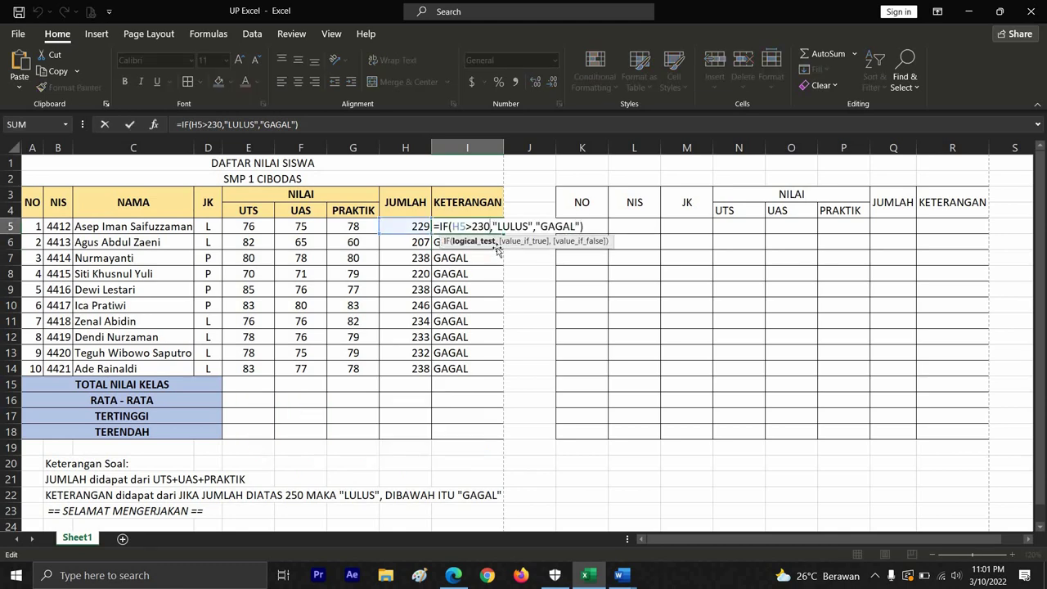
key("Return")
left_click(502, 231)
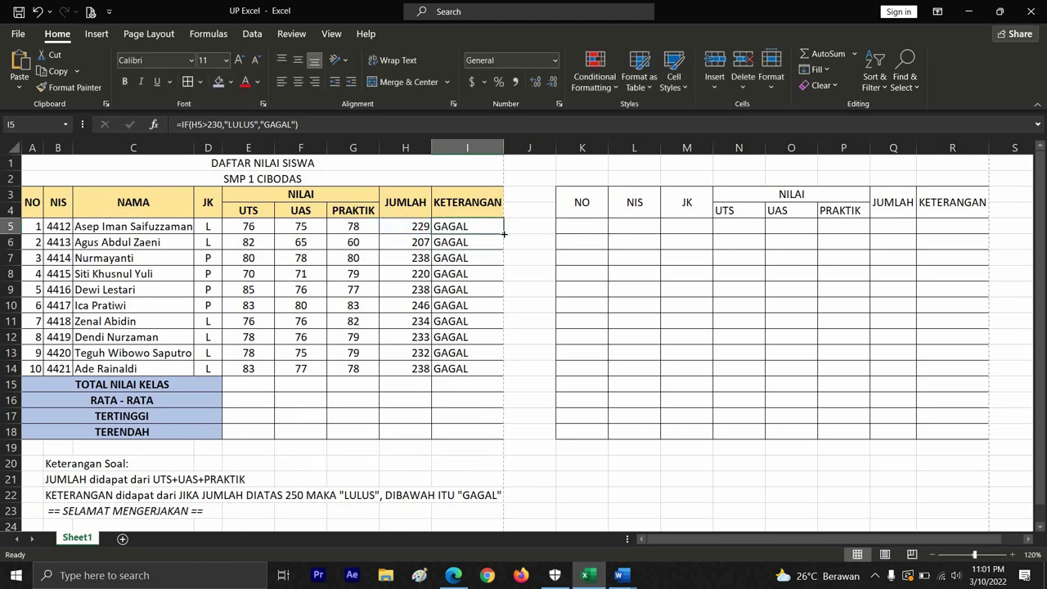
left_click_drag(496, 362, 499, 371)
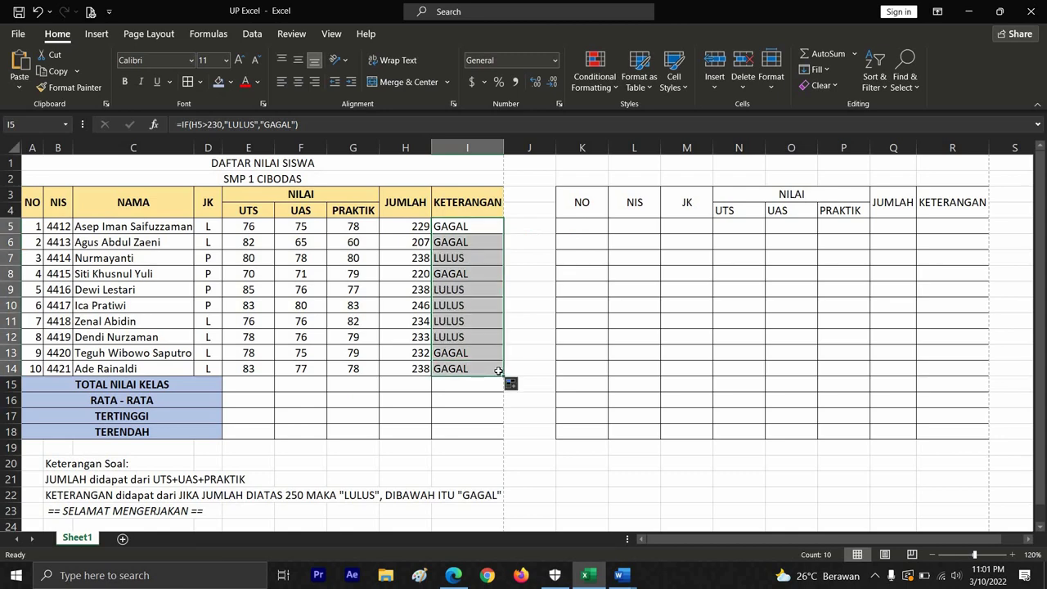
left_click(538, 350)
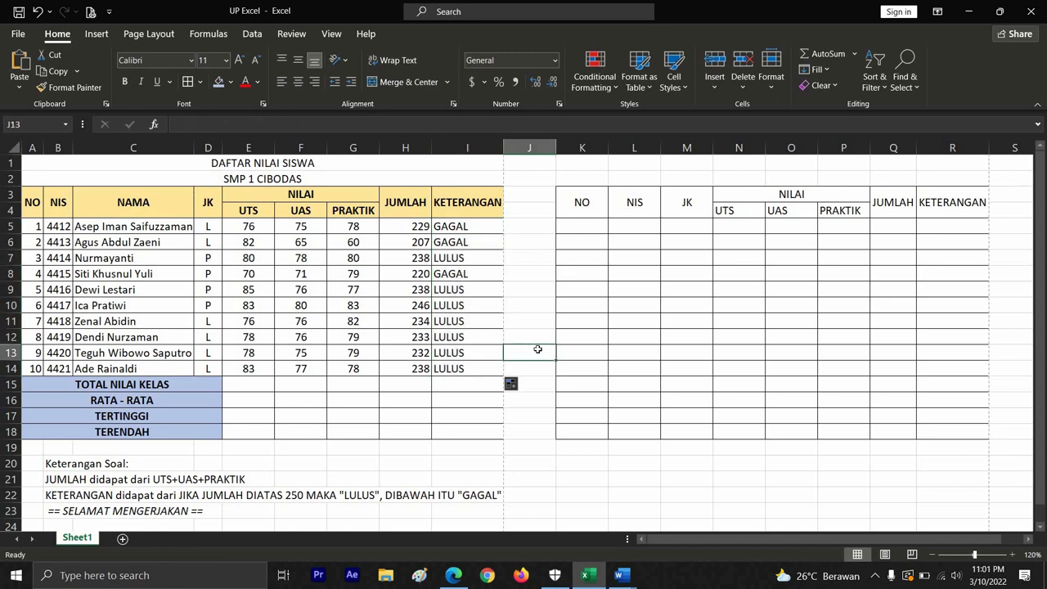
left_click(488, 256)
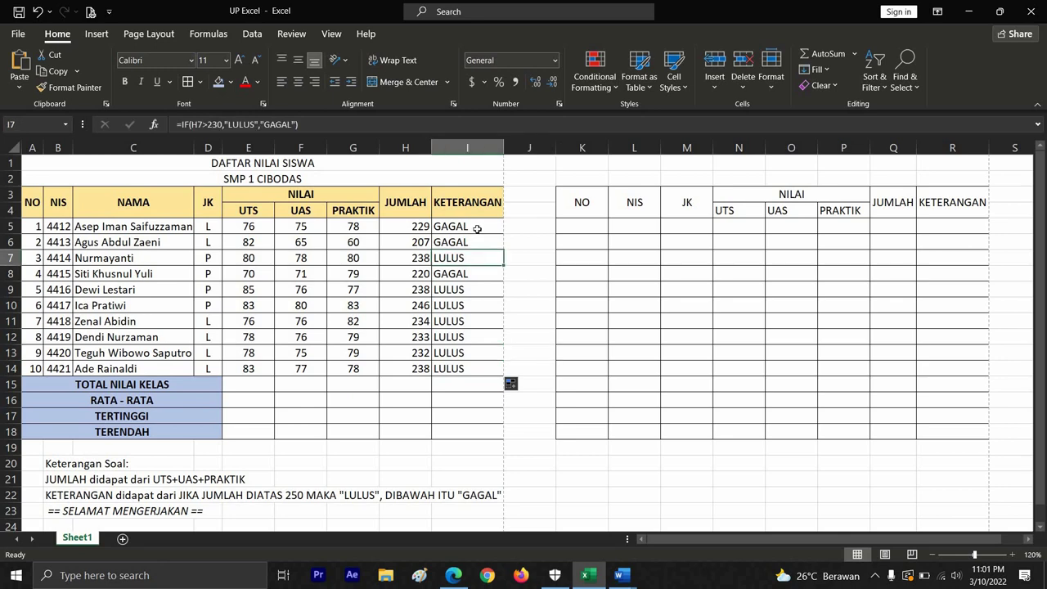
left_click_drag(483, 226, 493, 369)
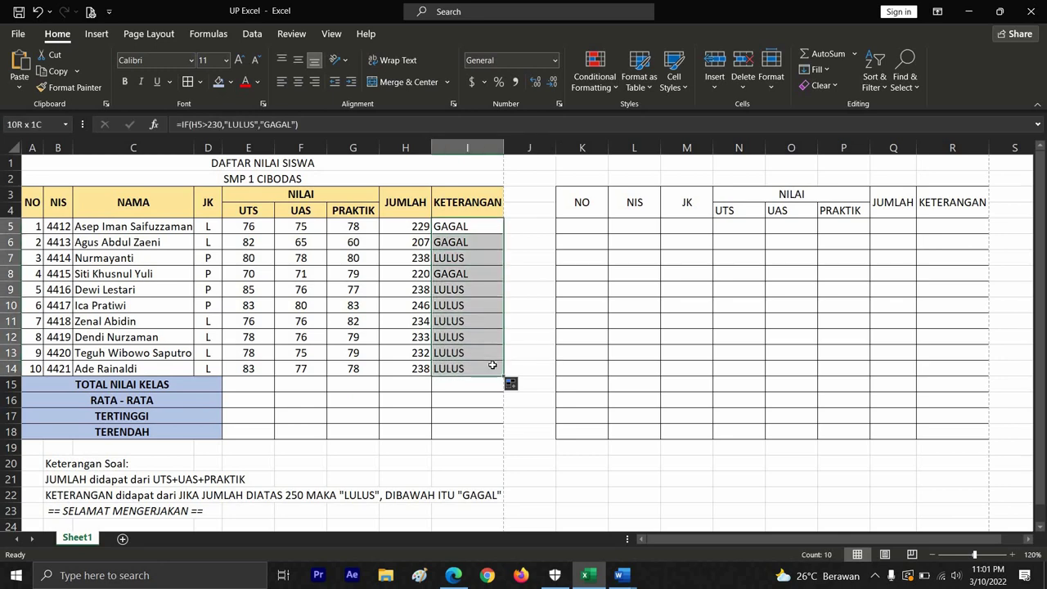
Switch to Edge and read through the house offer letter in UP word.pdf down to its signature block
key("F12")
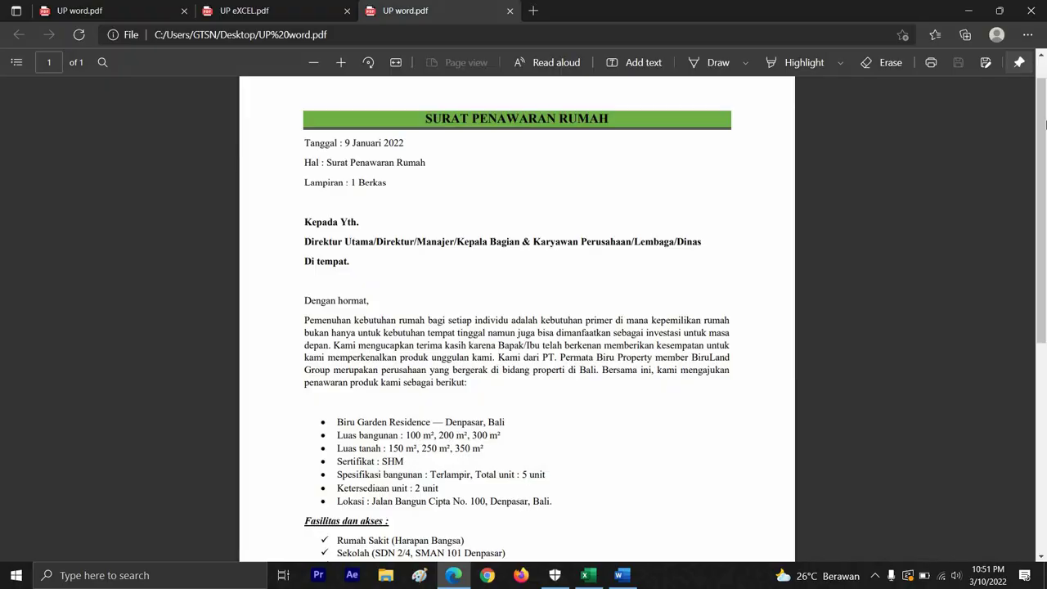
scroll(358, 292, "down", 3)
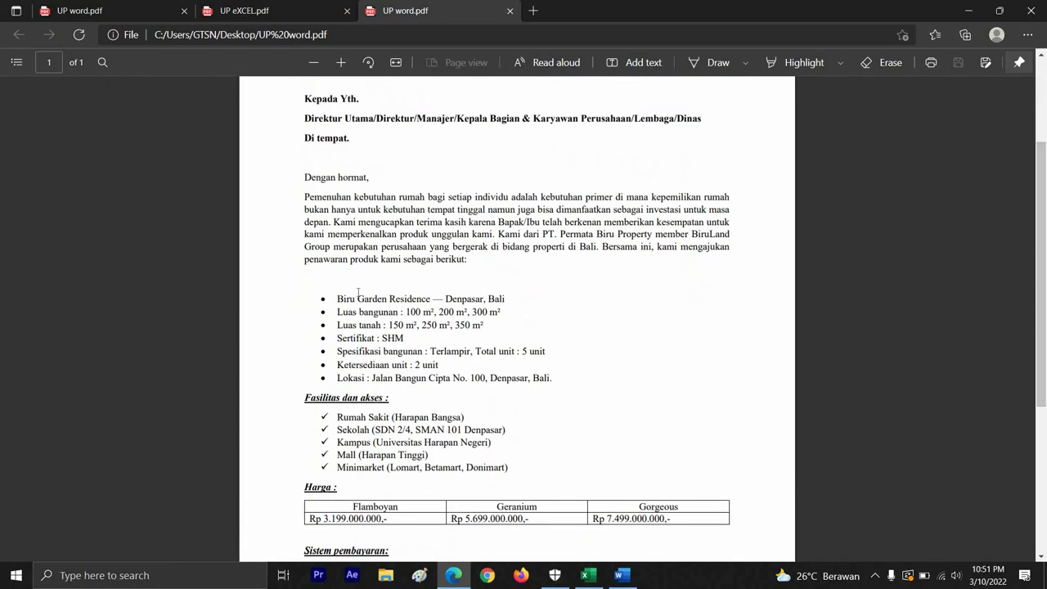
left_click_drag(342, 299, 455, 325)
left_click_drag(491, 378, 499, 378)
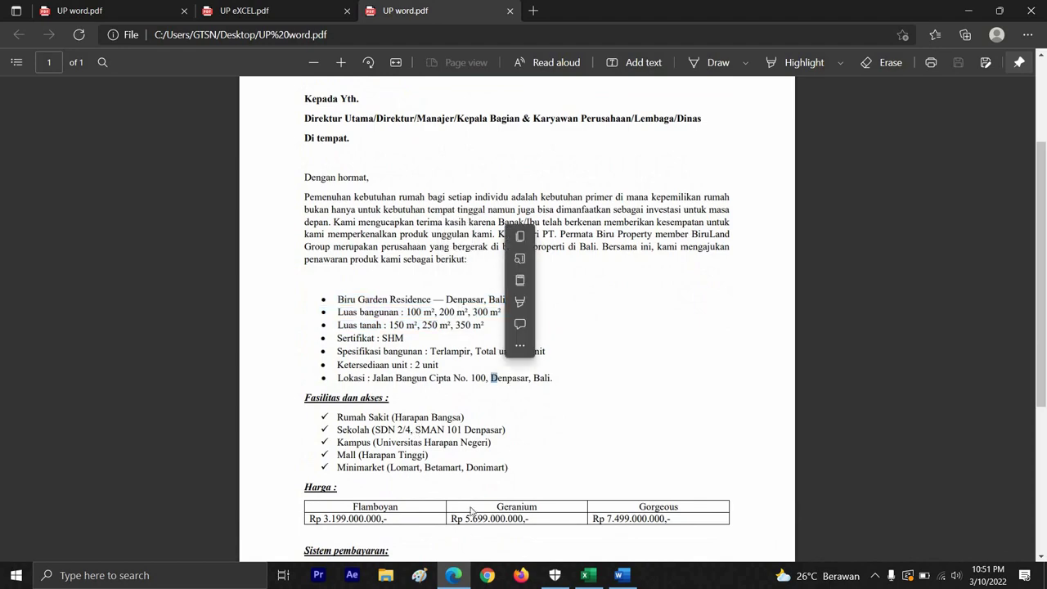
scroll(666, 401, "down", 7)
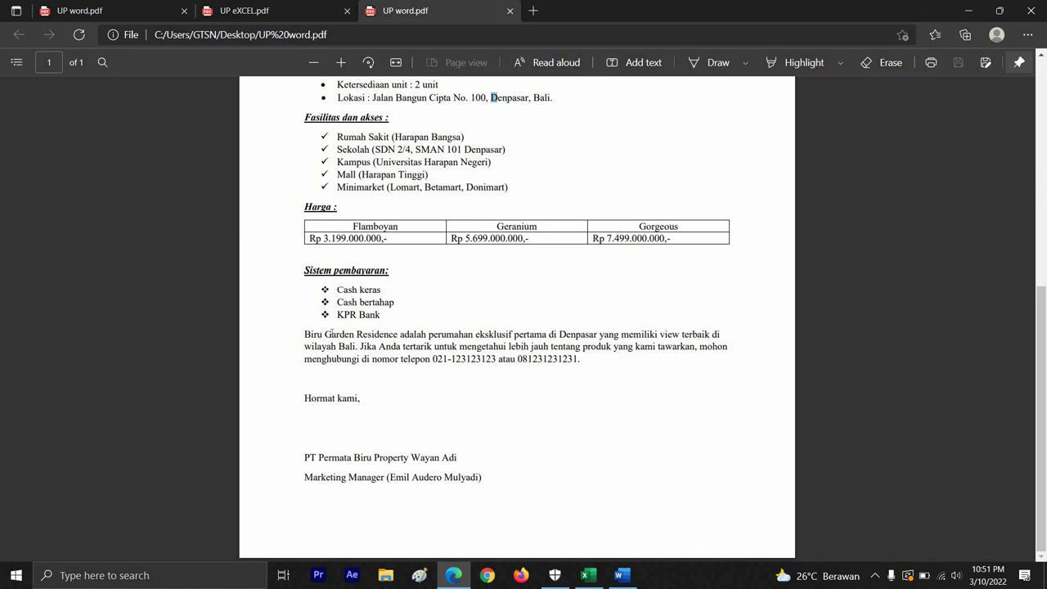
left_click(292, 18)
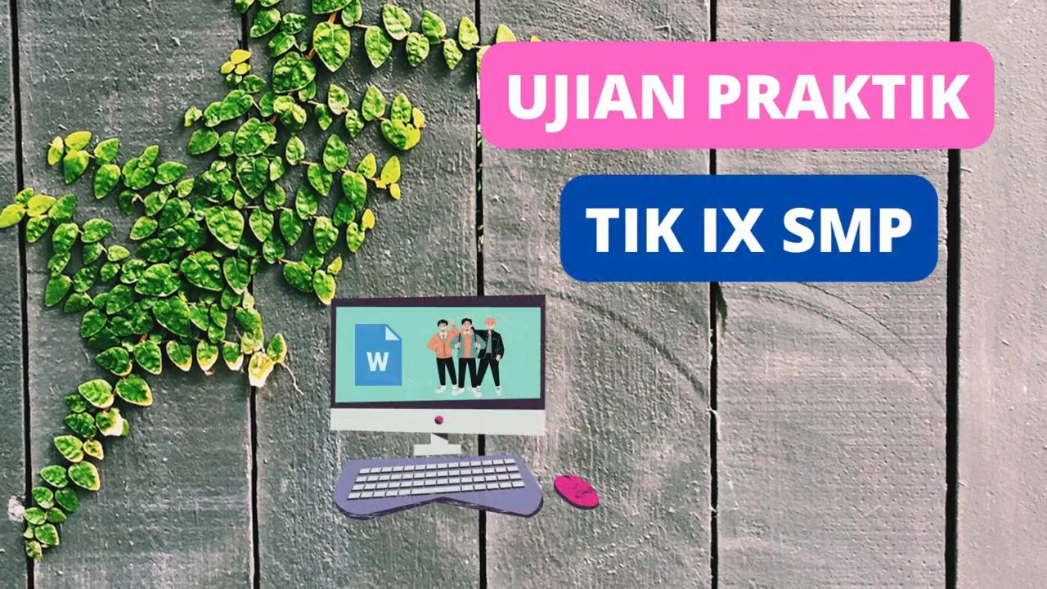